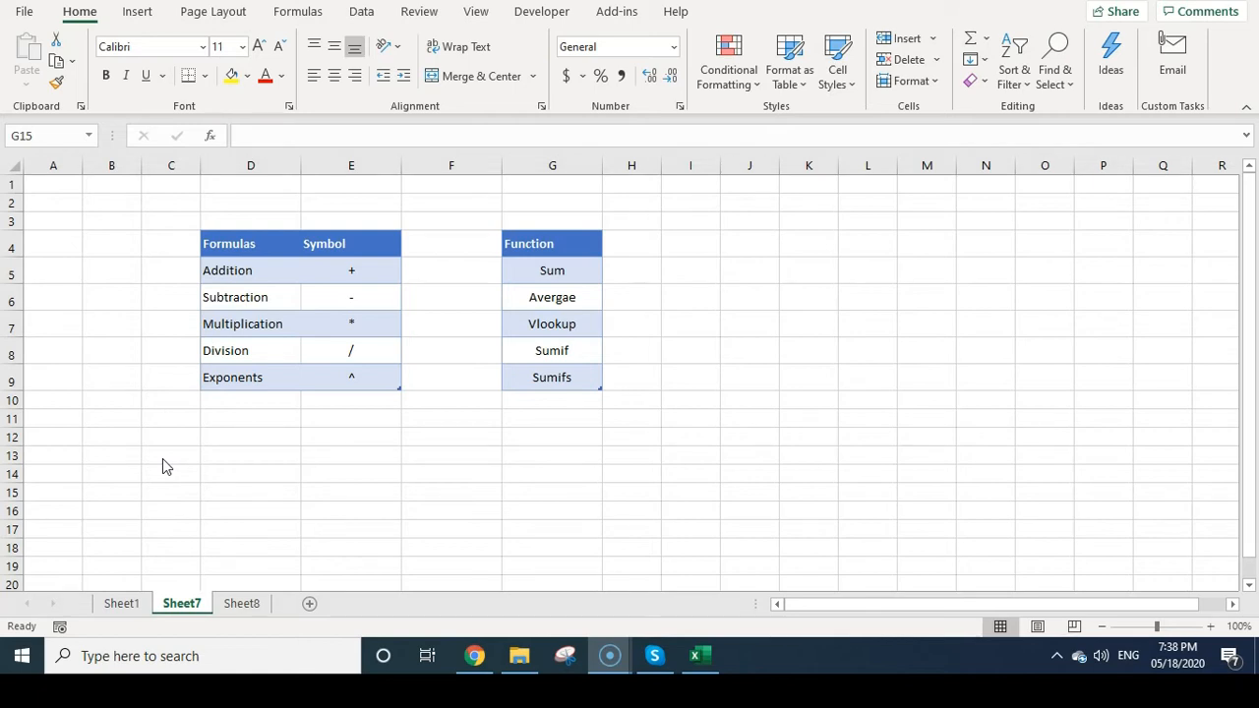
- On Sheet8, fill column A with the heading Products, the entries Product 1 through Product 4, and a Total row label
{"action": "left_click", "coordinate": [240, 603]}
{"action": "type", "text": "Products"}
{"action": "key", "text": "Return"}
{"action": "type", "text": "Product 1"}
{"action": "key", "text": "Return"}
{"action": "type", "text": "Product 2"}
{"action": "key", "text": "Return"}
{"action": "type", "text": "Product 3"}
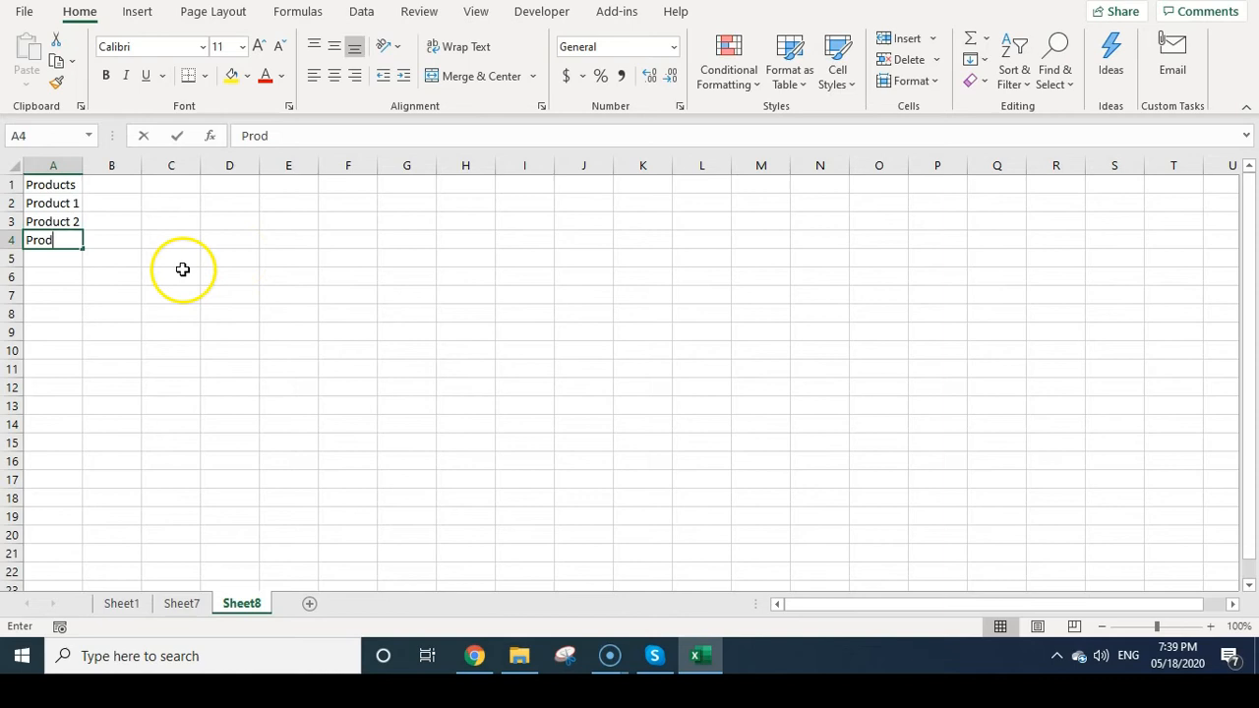
{"action": "key", "text": "Return"}
{"action": "type", "text": "Product 4"}
{"action": "key", "text": "Return"}
{"action": "type", "text": "Total"}
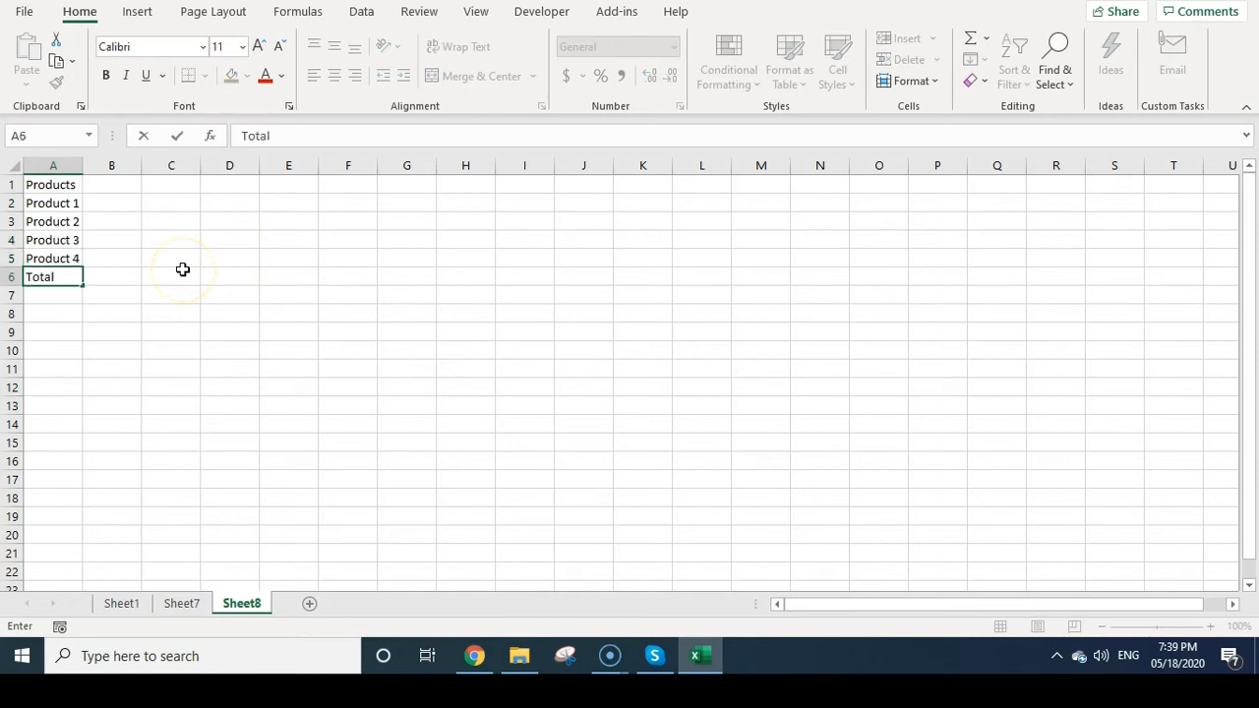
{"action": "key", "text": "Return"}
- Add a Price column in column B with the values 10, 20, 30 and 40 for the four products
{"action": "key", "text": "ctrl+Home"}
{"action": "key", "text": "Tab"}
{"action": "type", "text": "Price"}
{"action": "key", "text": "Return"}
{"action": "type", "text": "10"}
{"action": "key", "text": "Return"}
{"action": "type", "text": "20"}
{"action": "key", "text": "Return"}
{"action": "type", "text": "30"}
{"action": "key", "text": "Return"}
{"action": "type", "text": "40"}
{"action": "key", "text": "Return"}
- Add a Qty. column in column C with the values 5, 7, 9 and 11 for the four products
{"action": "key", "text": "ctrl+Home"}
{"action": "key", "text": "Right"}
{"action": "key", "text": "Right"}
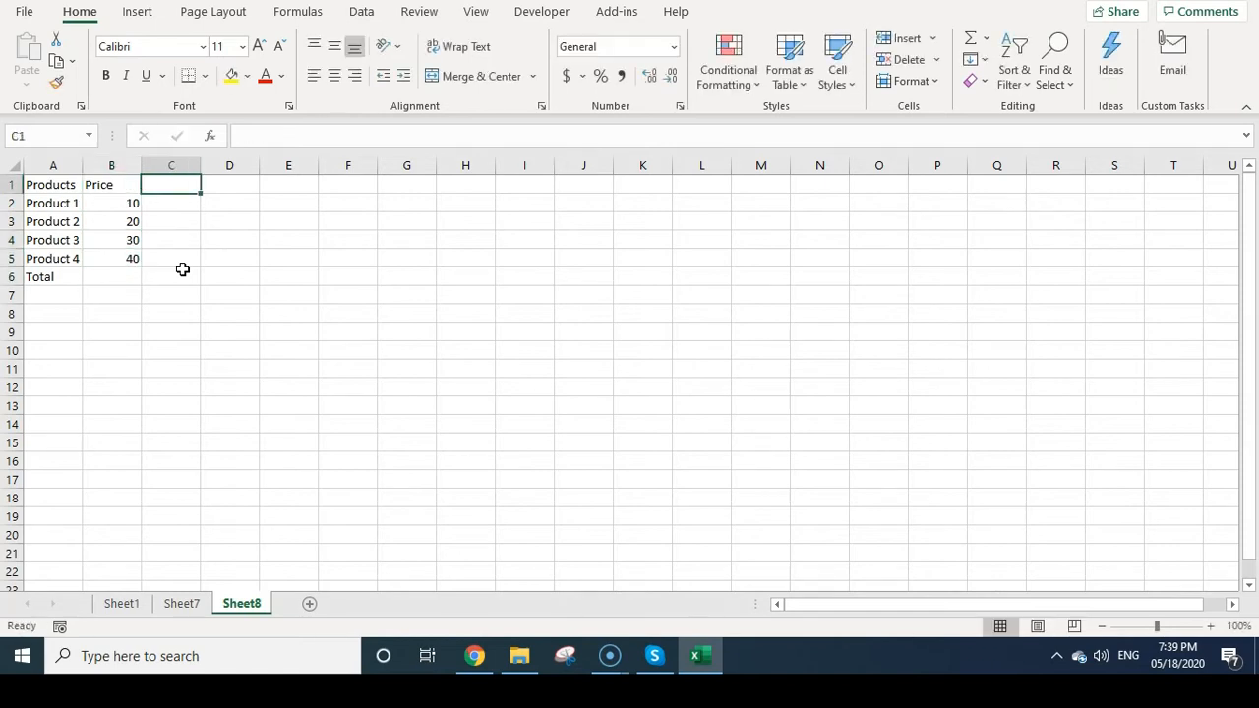
{"action": "type", "text": "Qty."}
{"action": "key", "text": "Return"}
{"action": "type", "text": "5"}
{"action": "key", "text": "Return"}
{"action": "type", "text": "7"}
{"action": "key", "text": "Return"}
{"action": "type", "text": "9"}
{"action": "key", "text": "Return"}
{"action": "type", "text": "11"}
{"action": "key", "text": "Return"}
- Enter the heading Total Price in cell D1
{"action": "key", "text": "ctrl+Home"}
{"action": "key", "text": "Right"}
{"action": "key", "text": "Right"}
{"action": "key", "text": "Right"}
{"action": "type", "text": "Total Price"}
{"action": "key", "text": "Return"}
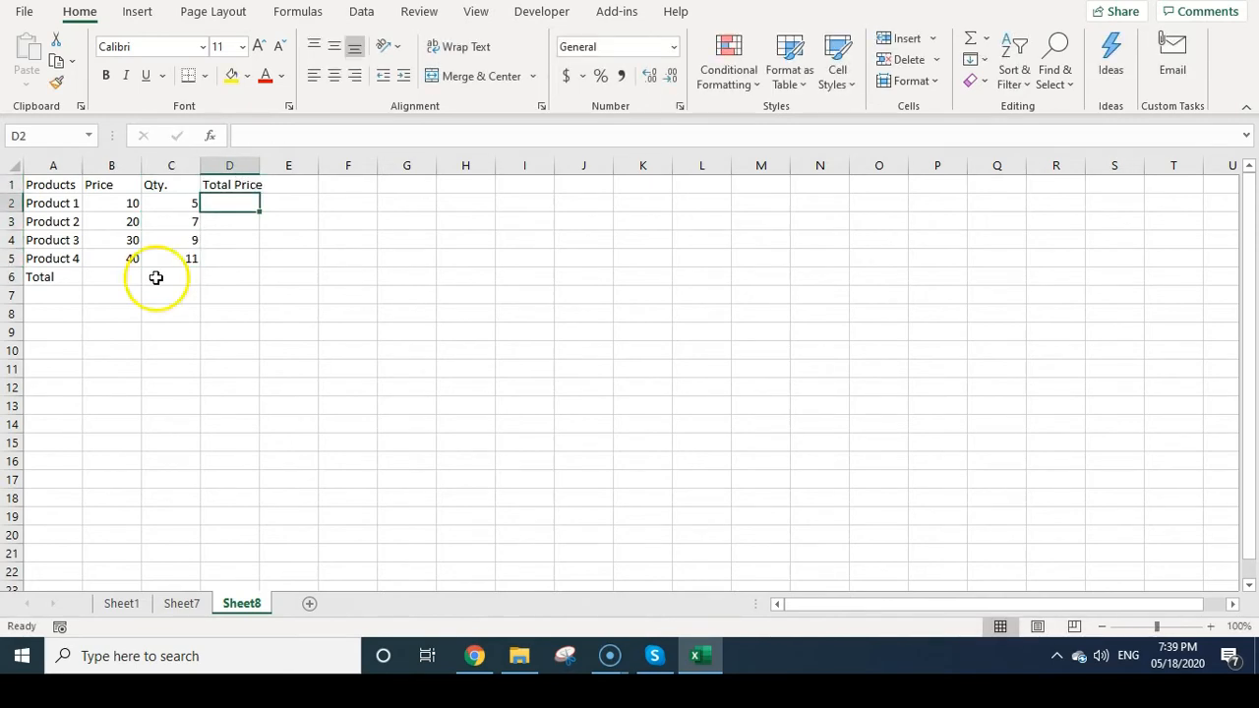
- Apply all borders to the product table, range A1:D6
{"action": "left_click", "coordinate": [112, 294]}
{"action": "left_click_drag", "start_coordinate": [56, 184], "coordinate": [229, 278]}
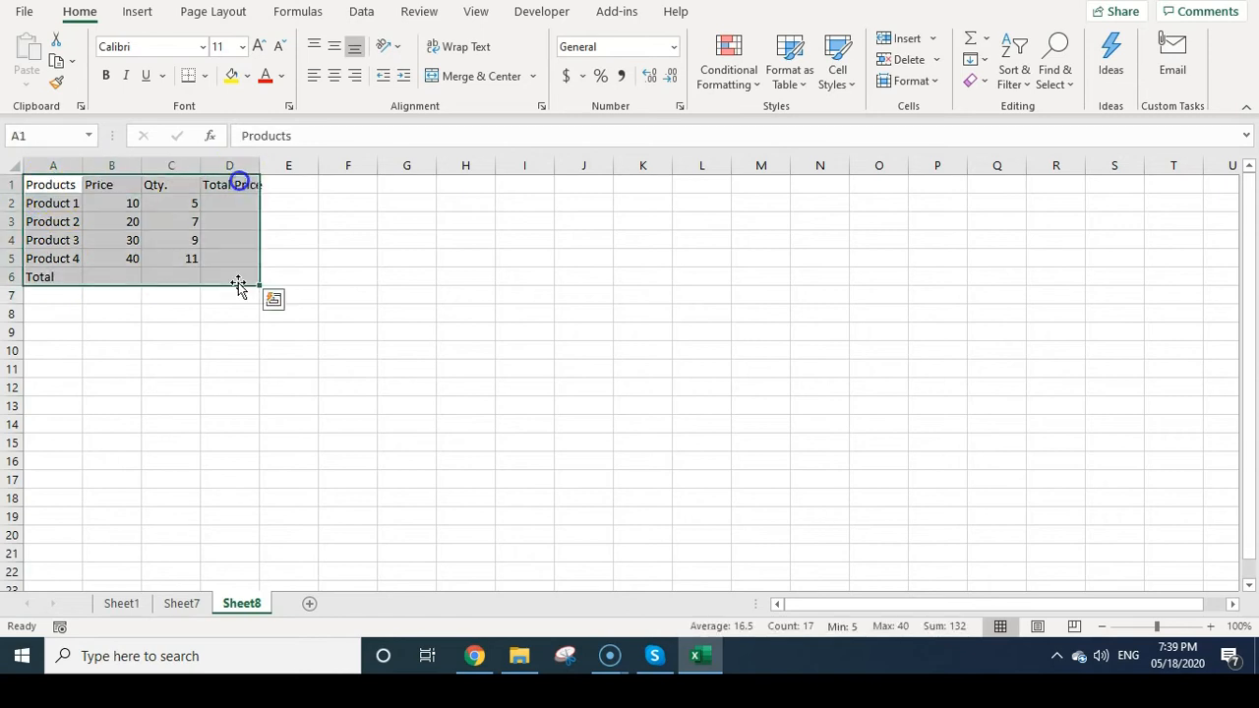
{"action": "left_click", "coordinate": [207, 76]}
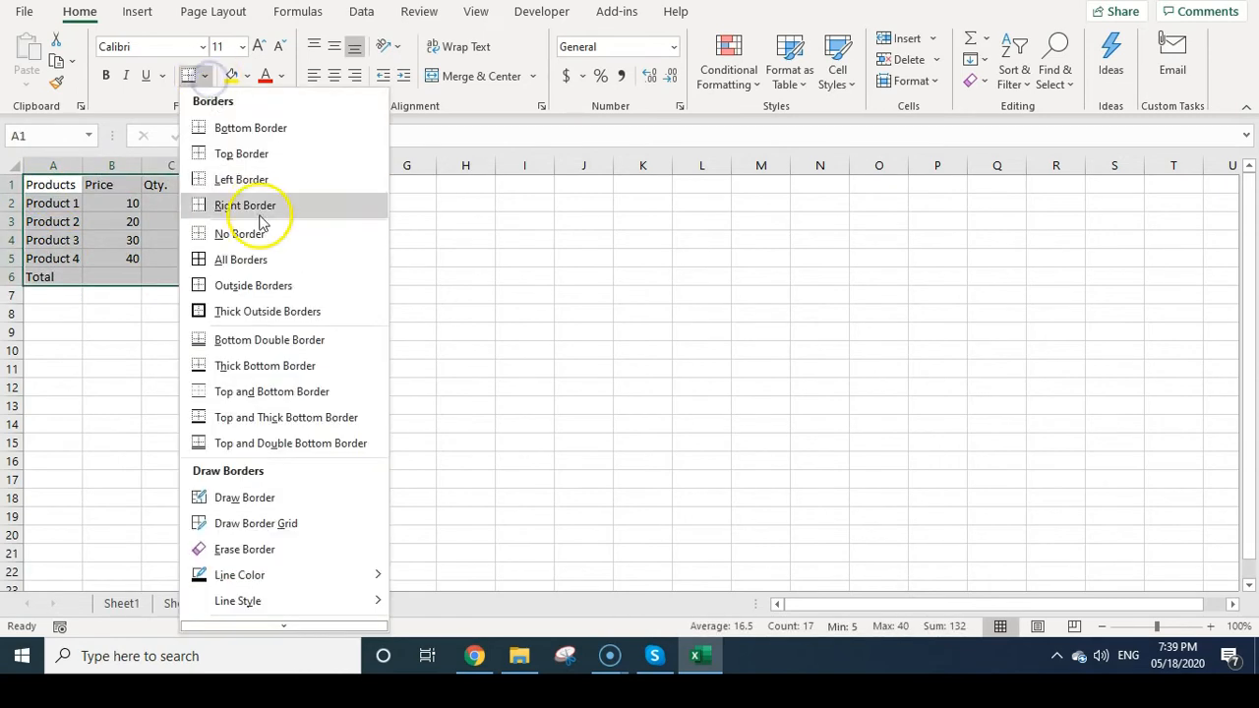
{"action": "left_click", "coordinate": [236, 259]}
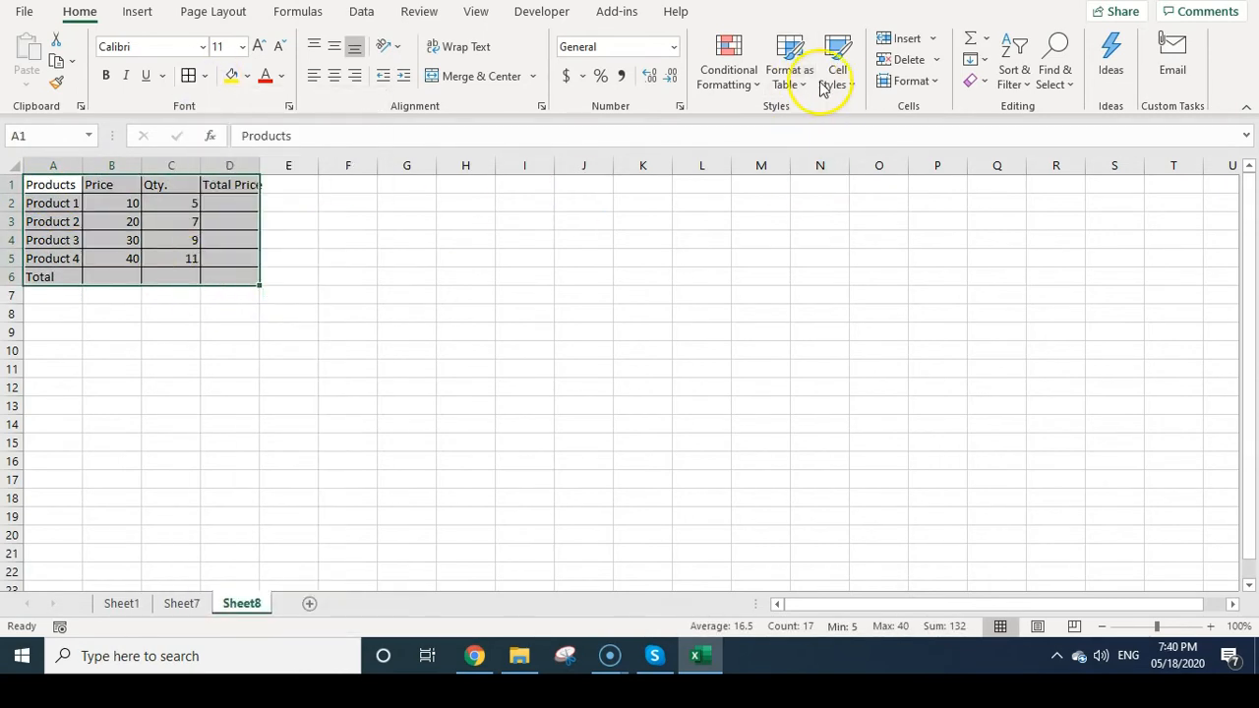
- Apply the 40% - Accent1 cell style to the header row A1:D1
{"action": "left_click", "coordinate": [110, 254]}
{"action": "left_click_drag", "start_coordinate": [59, 185], "coordinate": [229, 185]}
{"action": "left_click", "coordinate": [837, 69]}
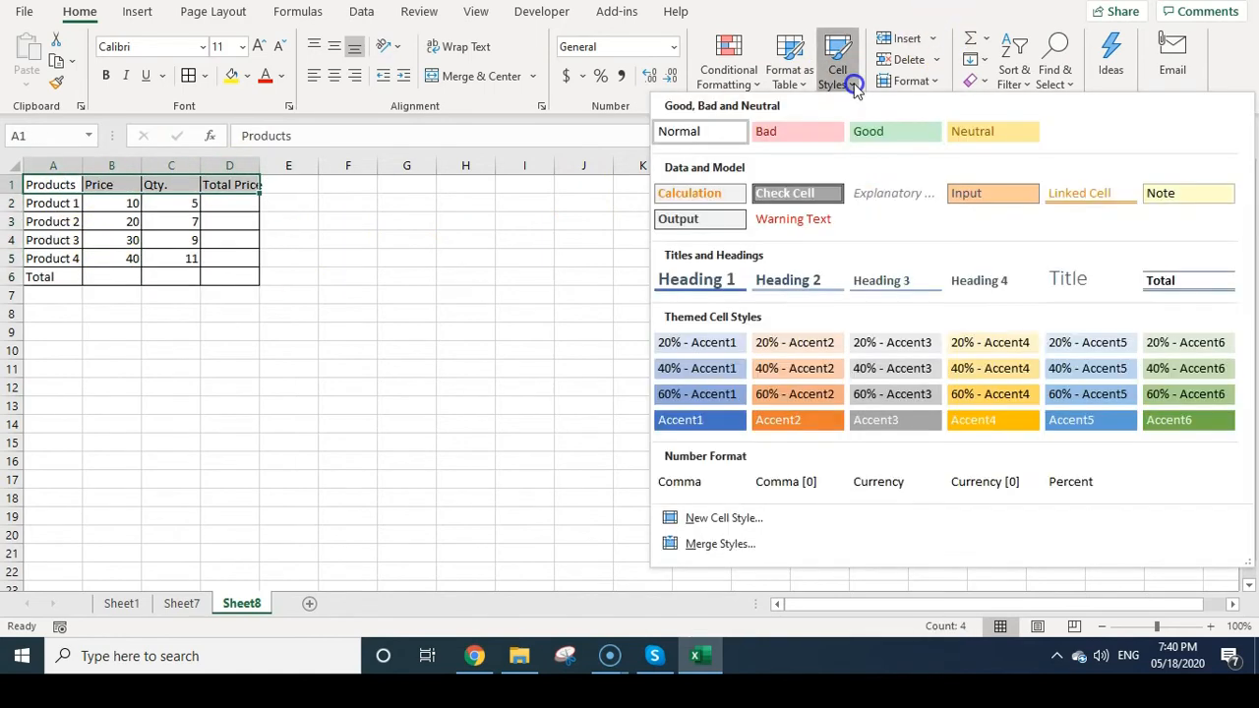
{"action": "left_click", "coordinate": [699, 368]}
- Widen columns A through D equally so that the Total Price heading fits within its cell
{"action": "left_click", "coordinate": [12, 313]}
{"action": "left_click", "coordinate": [111, 260]}
{"action": "left_click_drag", "start_coordinate": [53, 165], "coordinate": [299, 173]}
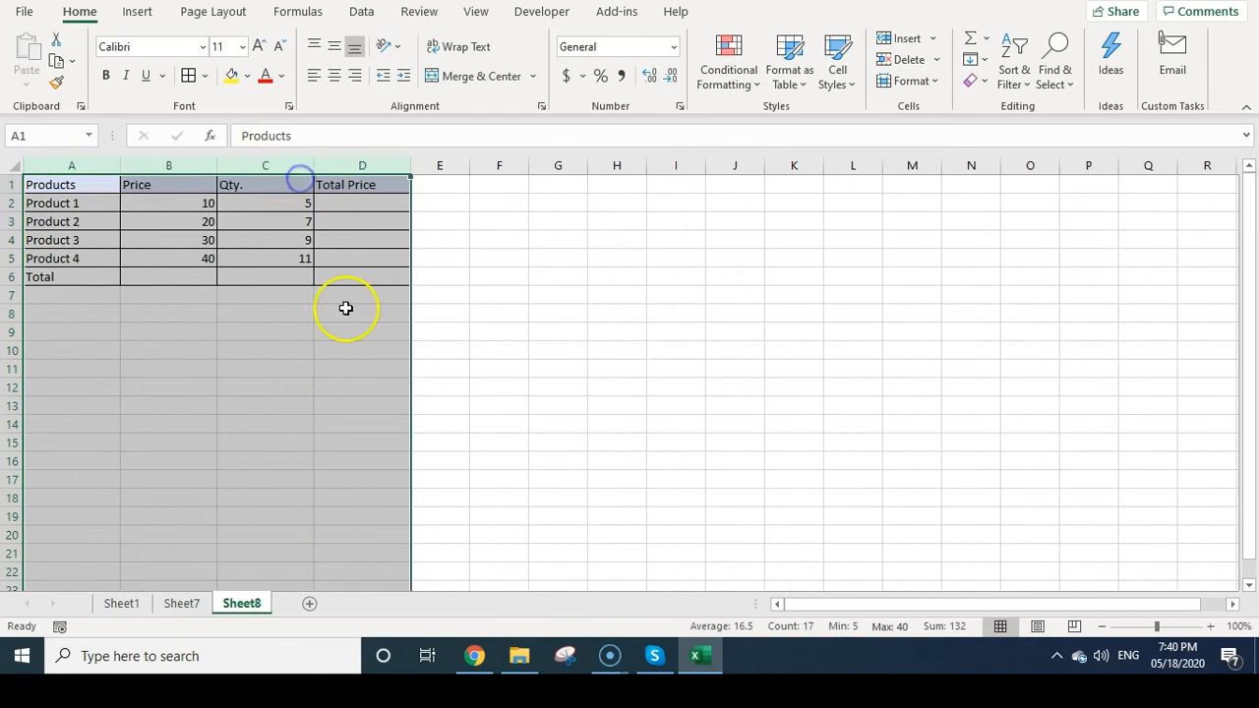
{"action": "left_click", "coordinate": [318, 351]}
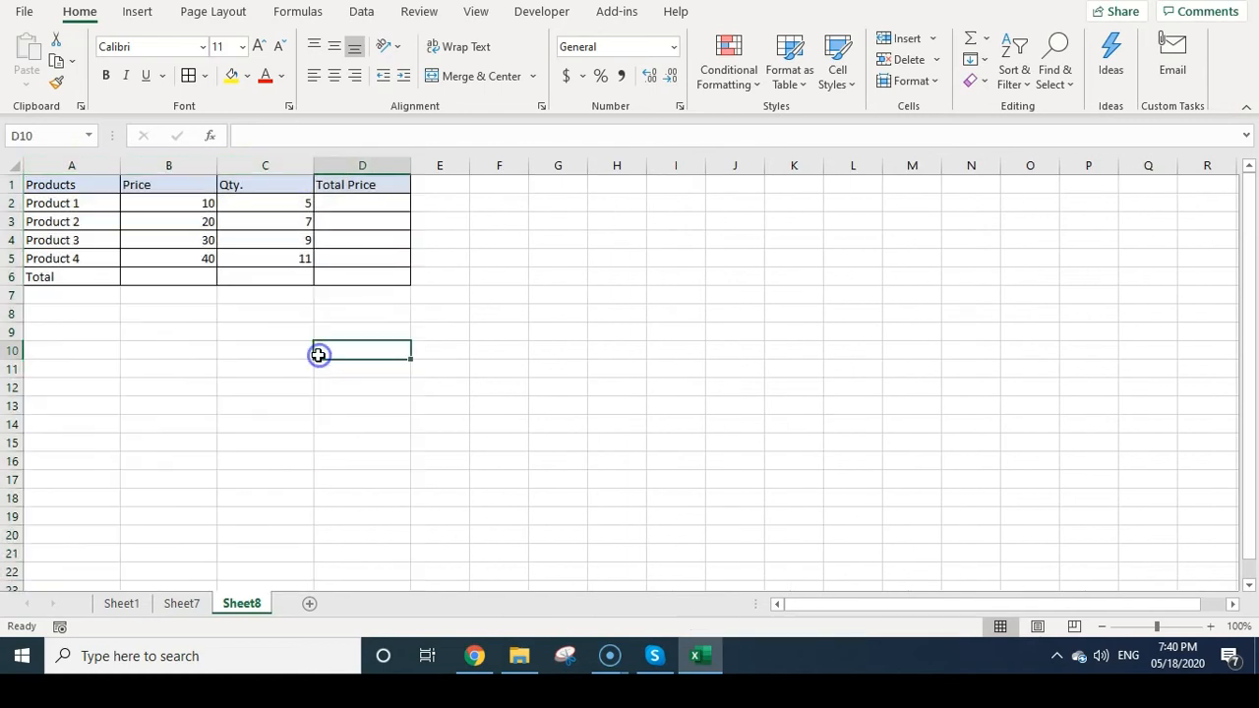
- Format the Price column B with the dollar accounting number format
{"action": "left_click", "coordinate": [164, 346]}
{"action": "left_click_drag", "start_coordinate": [168, 204], "coordinate": [290, 265]}
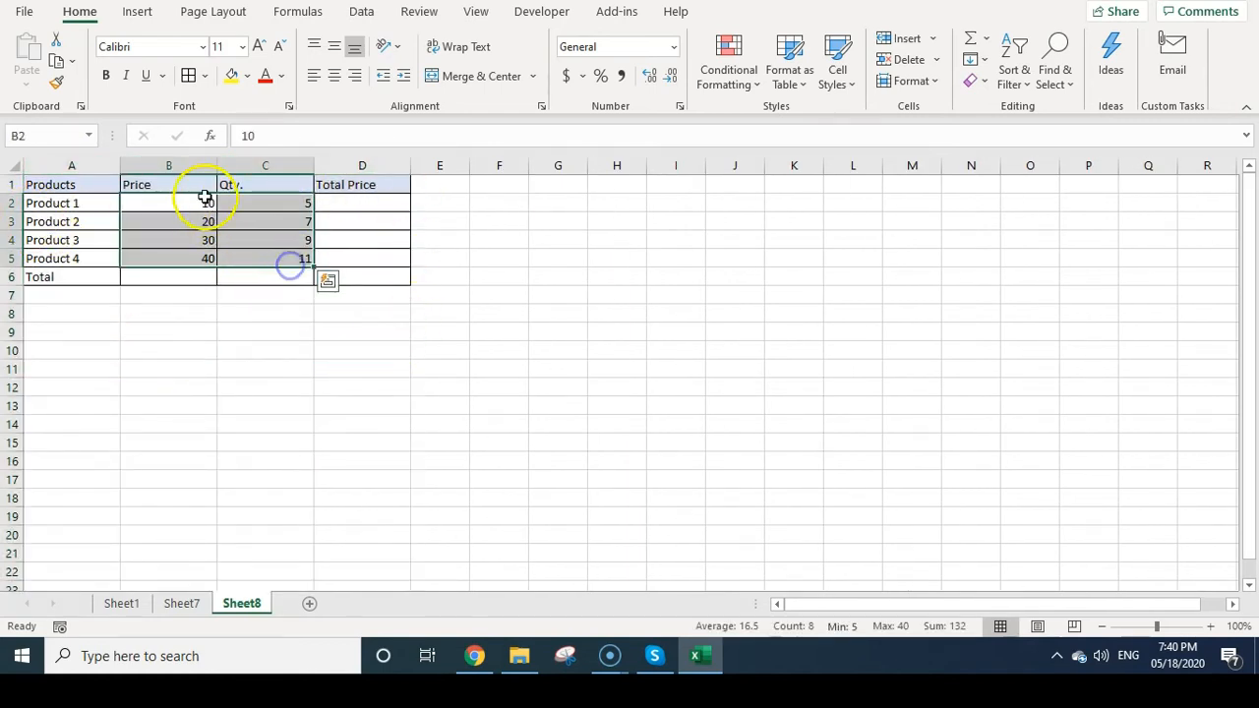
{"action": "left_click", "coordinate": [183, 165]}
{"action": "left_click", "coordinate": [565, 75]}
{"action": "left_click", "coordinate": [309, 404]}
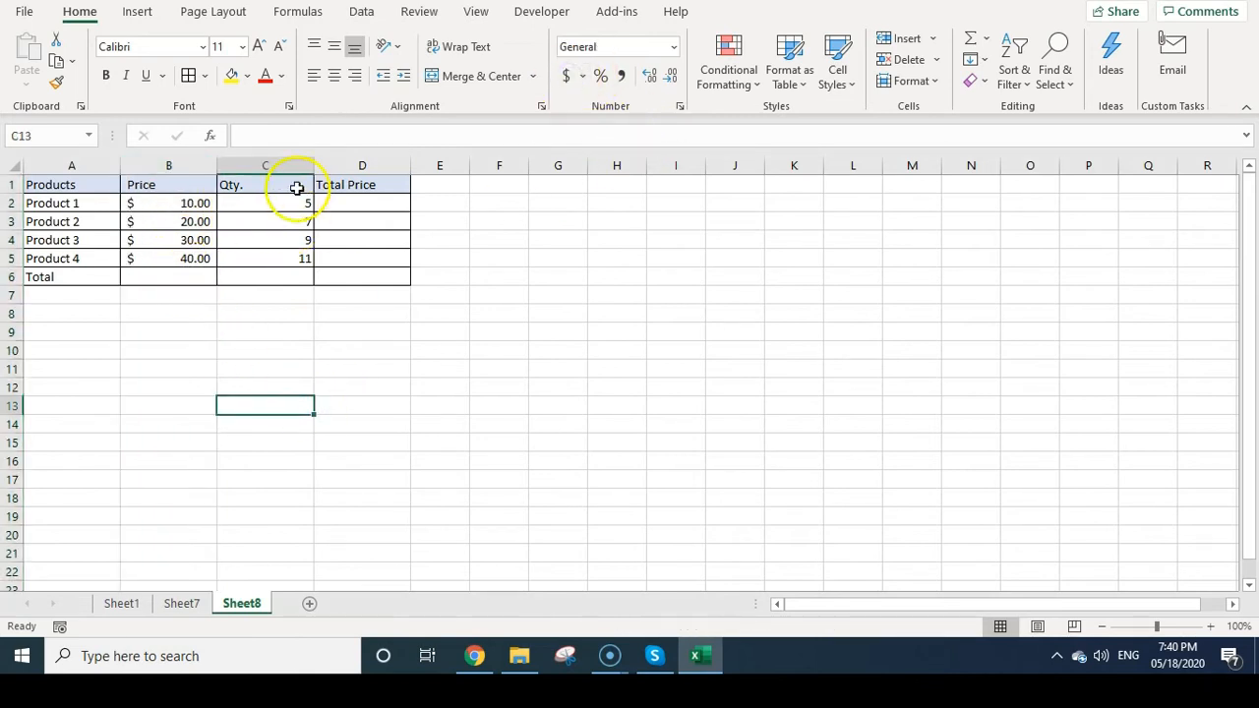
- Center the contents of the Qty. column C horizontally
{"action": "left_click", "coordinate": [265, 165]}
{"action": "left_click", "coordinate": [335, 76]}
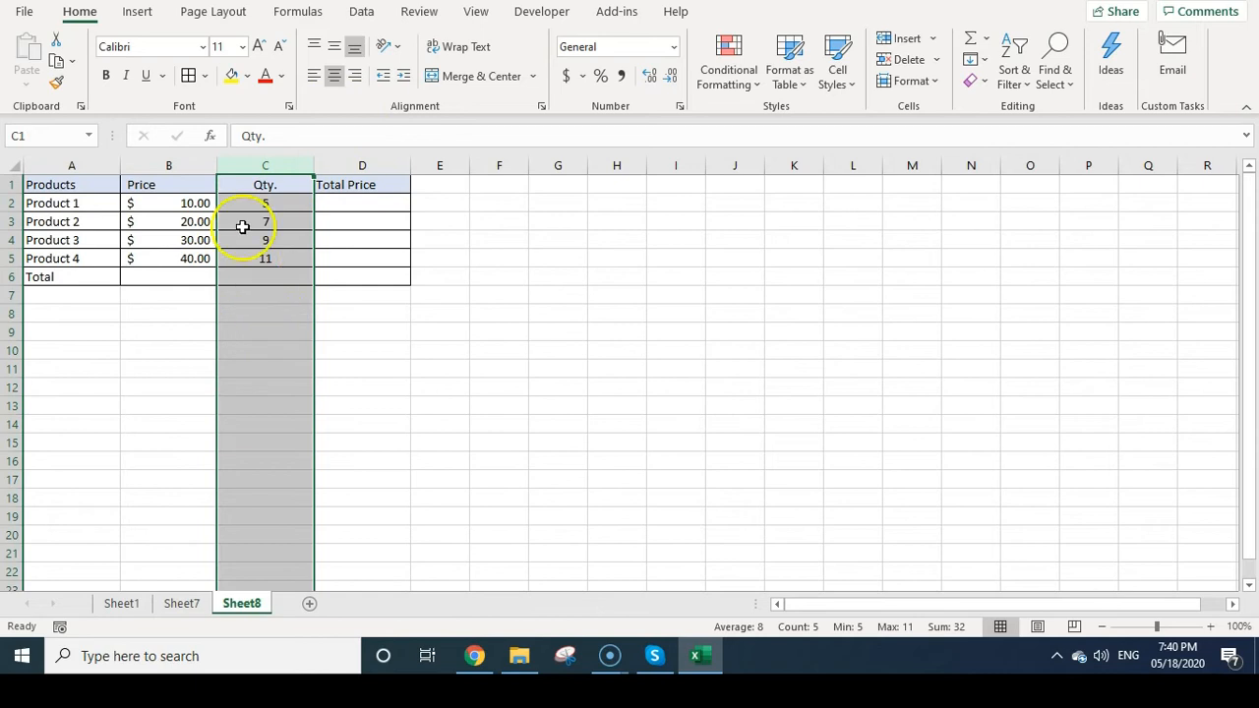
{"action": "left_click", "coordinate": [499, 295]}
- Calculate Product 1's total price in cell D2 with the formula =B2*C2
{"action": "left_click", "coordinate": [366, 203]}
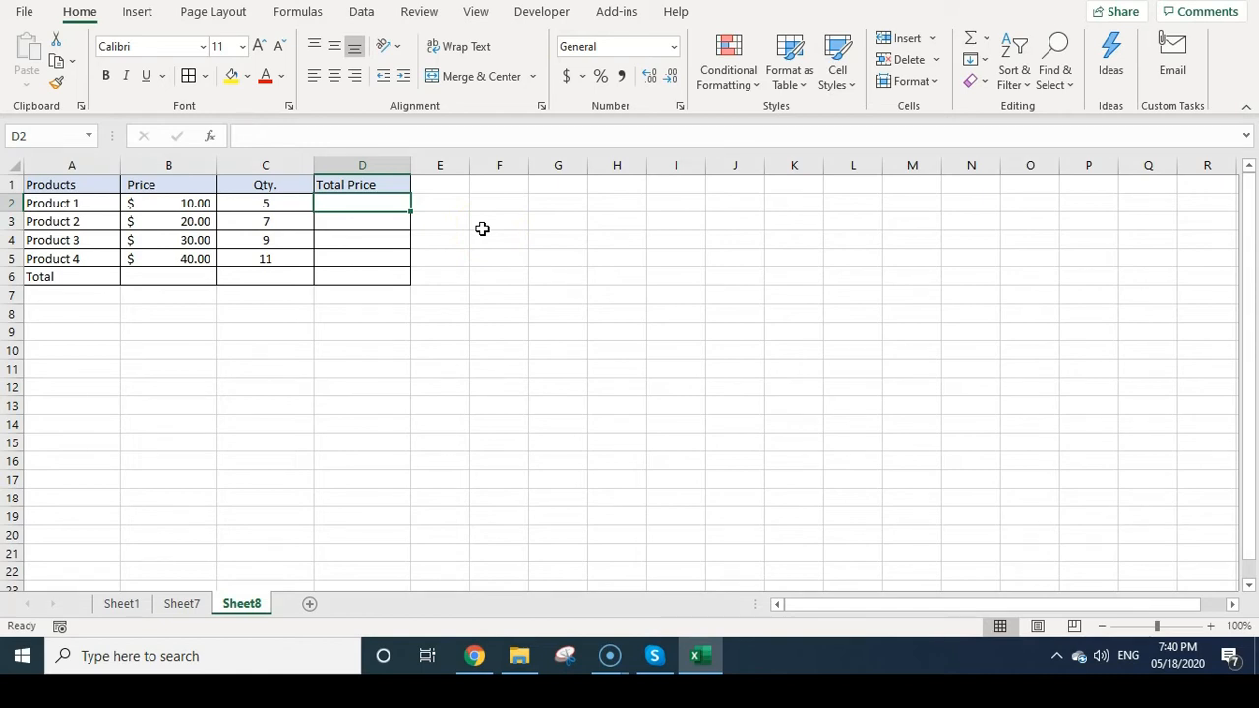
{"action": "type", "text": "="}
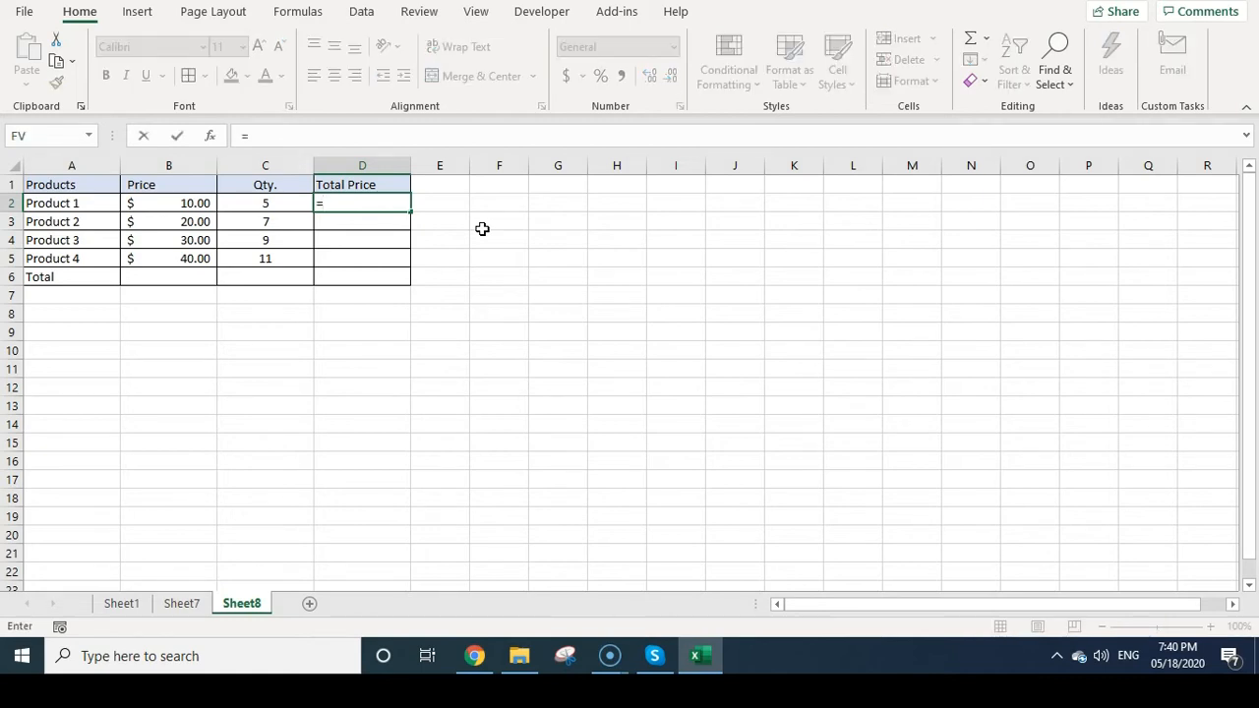
{"action": "left_click", "coordinate": [188, 204]}
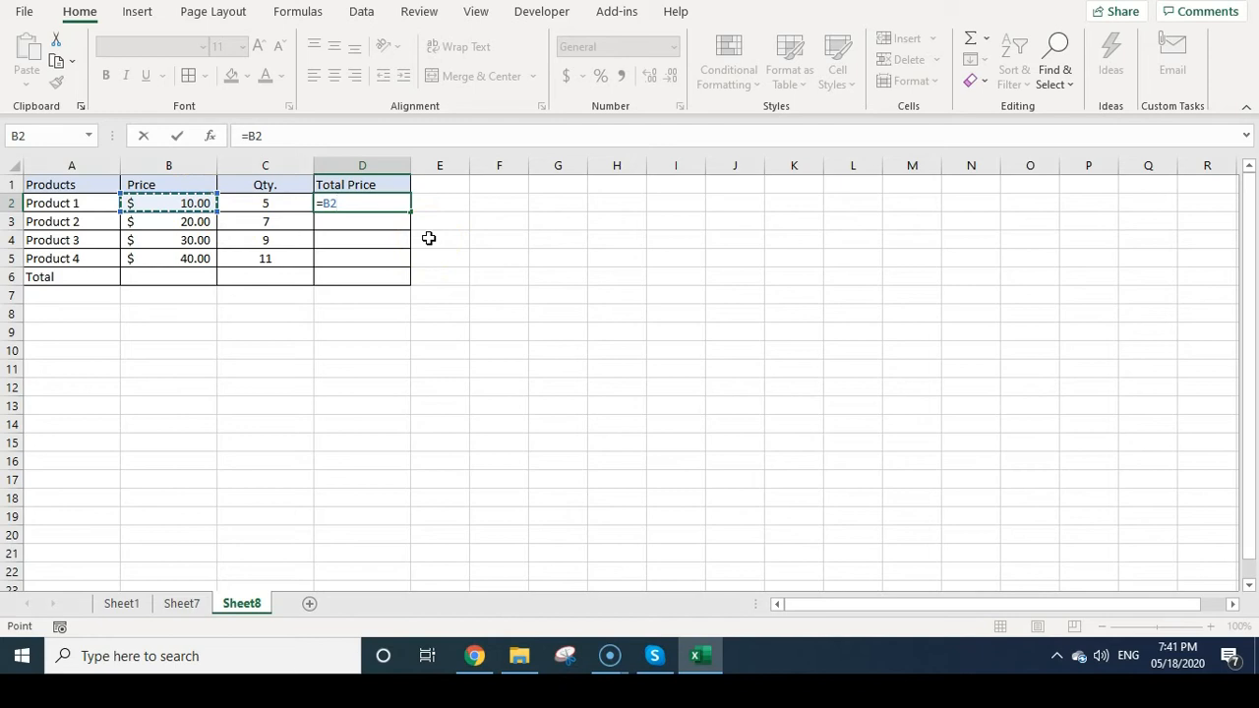
{"action": "type", "text": "8"}
{"action": "key", "text": "BackSpace"}
{"action": "type", "text": "*"}
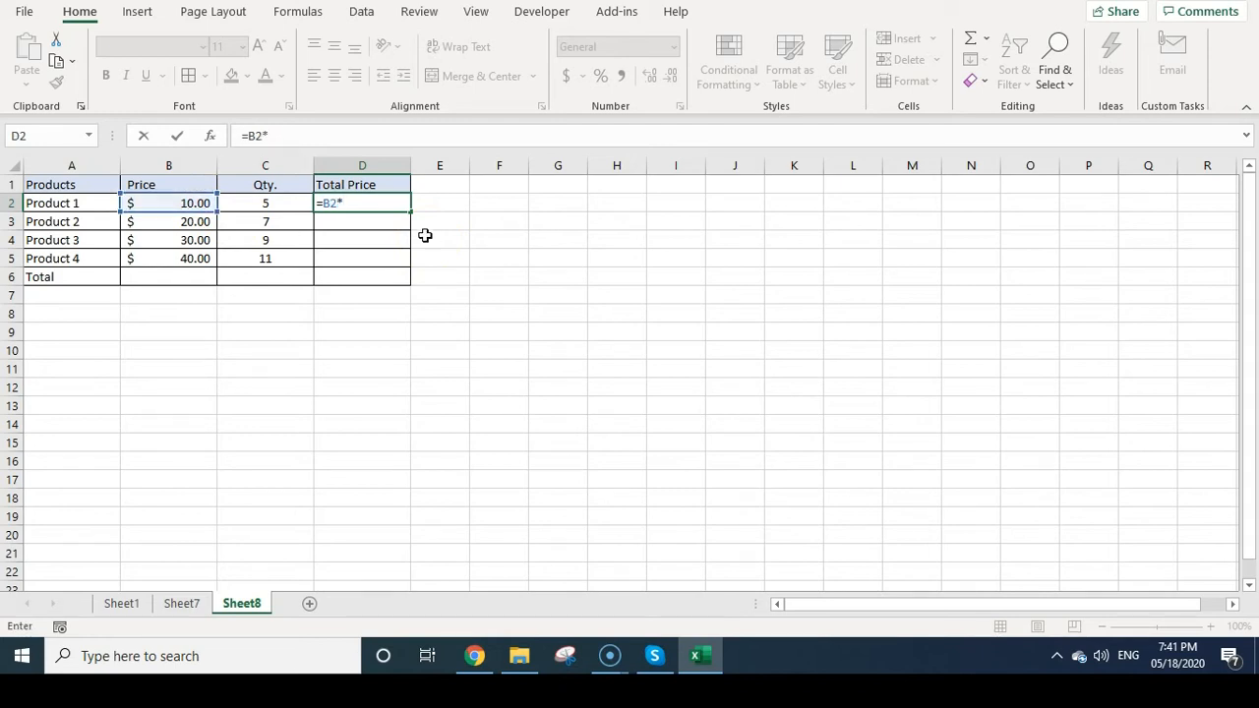
{"action": "left_click", "coordinate": [339, 212]}
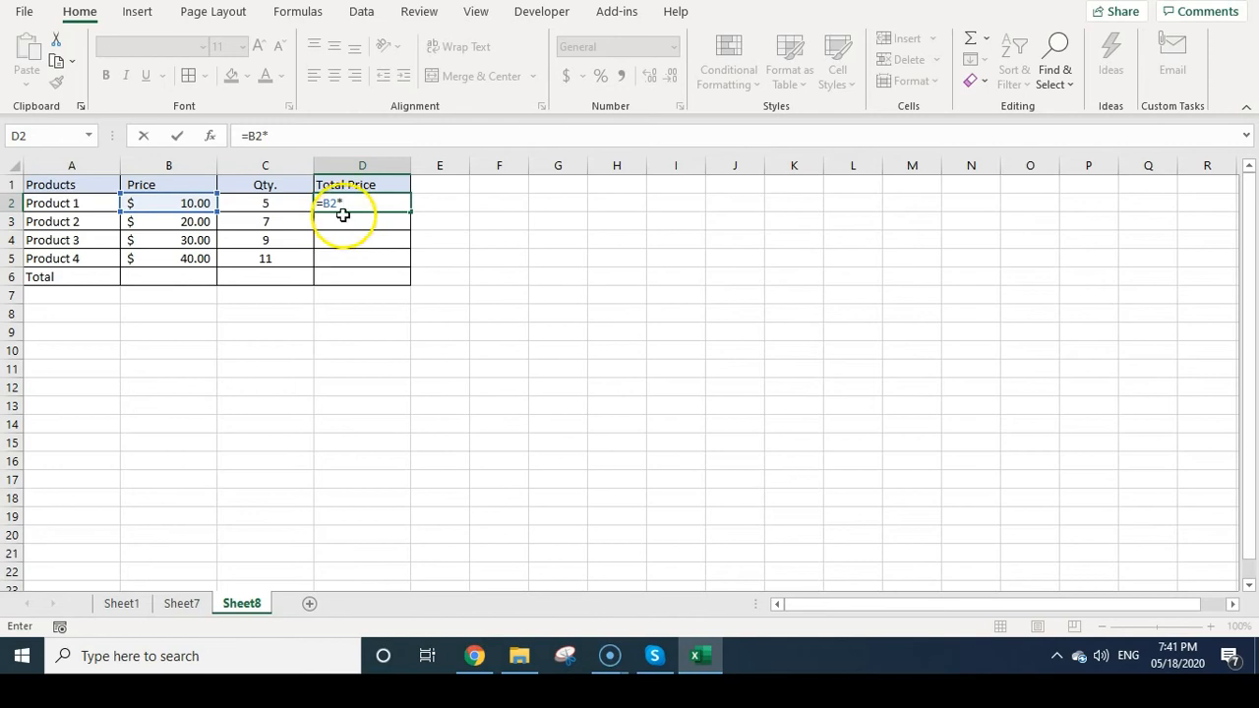
{"action": "left_click", "coordinate": [286, 201]}
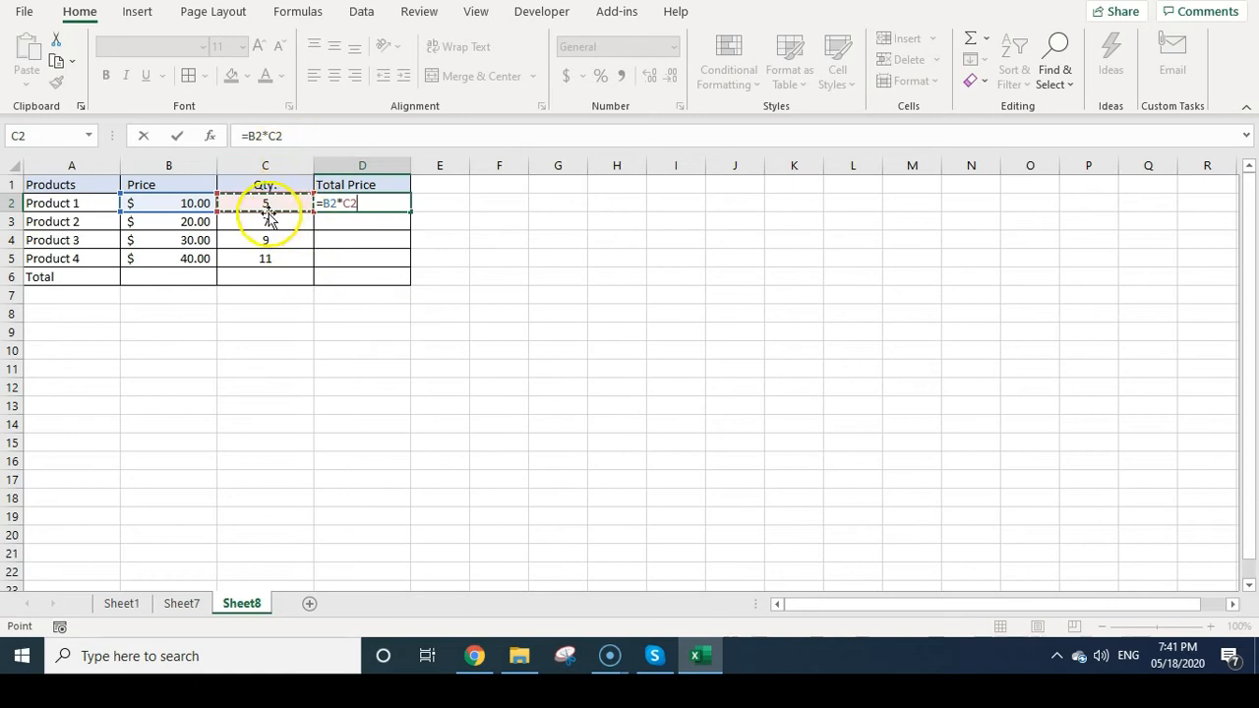
{"action": "key", "text": "Return"}
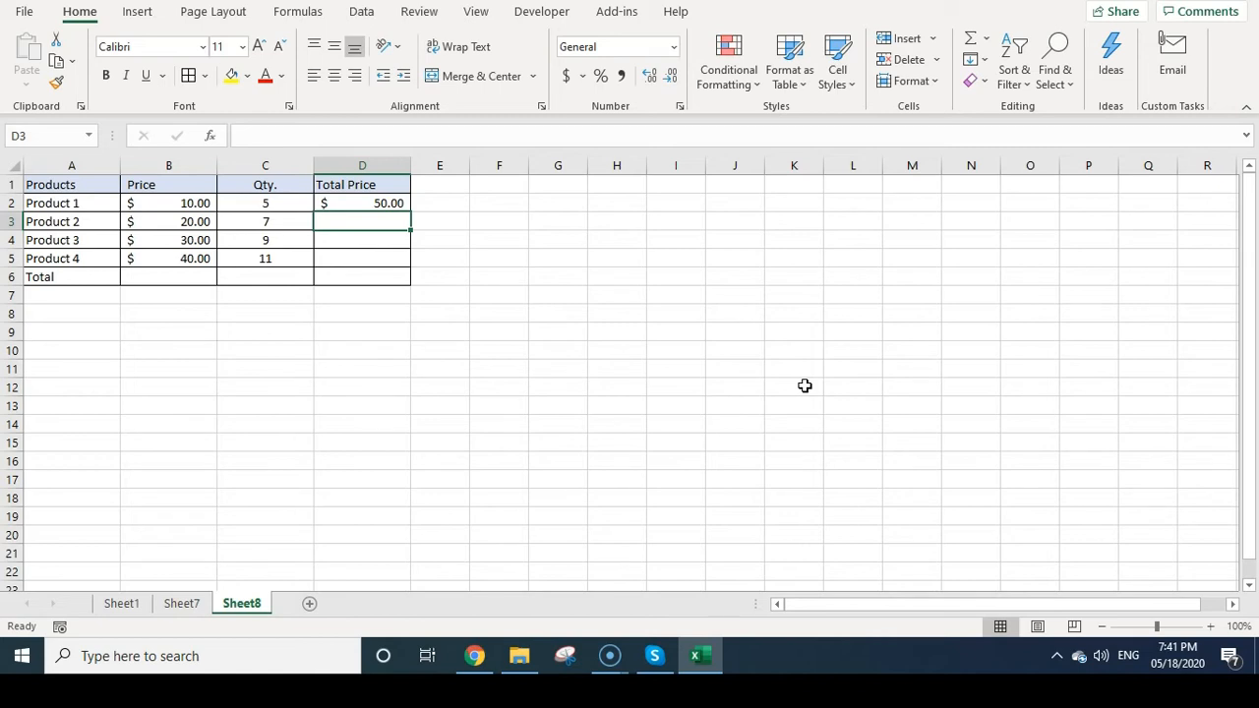
- Add up the four product prices in cell B6 with the formula =B2+B3+B4+B5
{"action": "key", "text": "Left"}
{"action": "key", "text": "Left"}
{"action": "key", "text": "Down"}
{"action": "key", "text": "Down"}
{"action": "key", "text": "Down"}
{"action": "key", "text": "Down"}
{"action": "key", "text": "Up"}
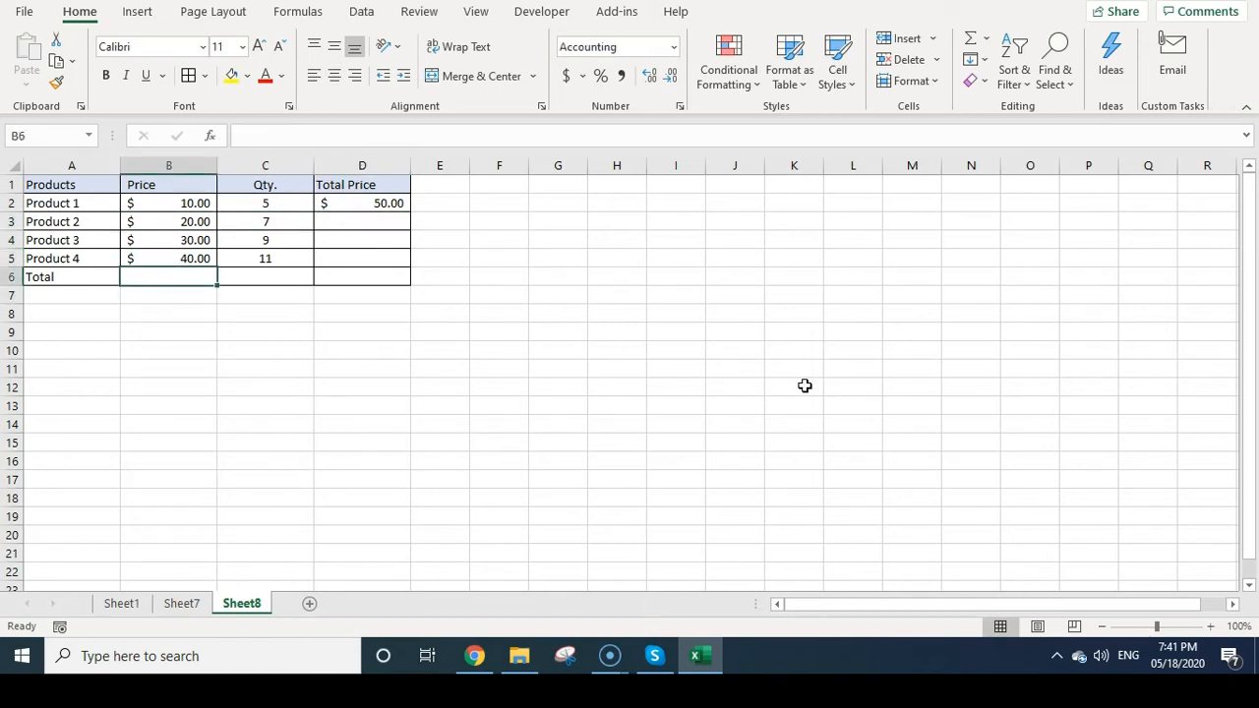
{"action": "type", "text": "="}
{"action": "key", "text": "Up"}
{"action": "key", "text": "Up"}
{"action": "key", "text": "Up"}
{"action": "key", "text": "Up"}
{"action": "type", "text": "+"}
{"action": "key", "text": "Up"}
{"action": "key", "text": "Up"}
{"action": "key", "text": "Up"}
{"action": "type", "text": "+"}
{"action": "key", "text": "Up"}
{"action": "key", "text": "Up"}
{"action": "type", "text": "+"}
{"action": "key", "text": "Up"}
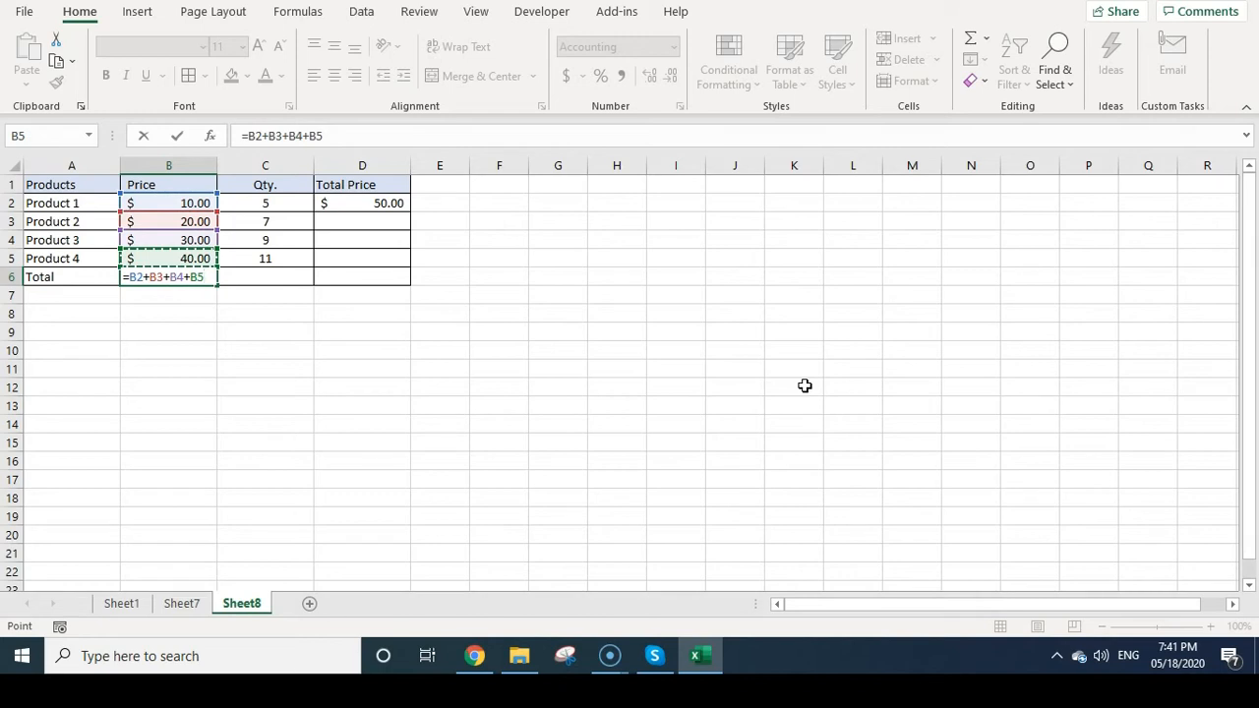
{"action": "key", "text": "Return"}
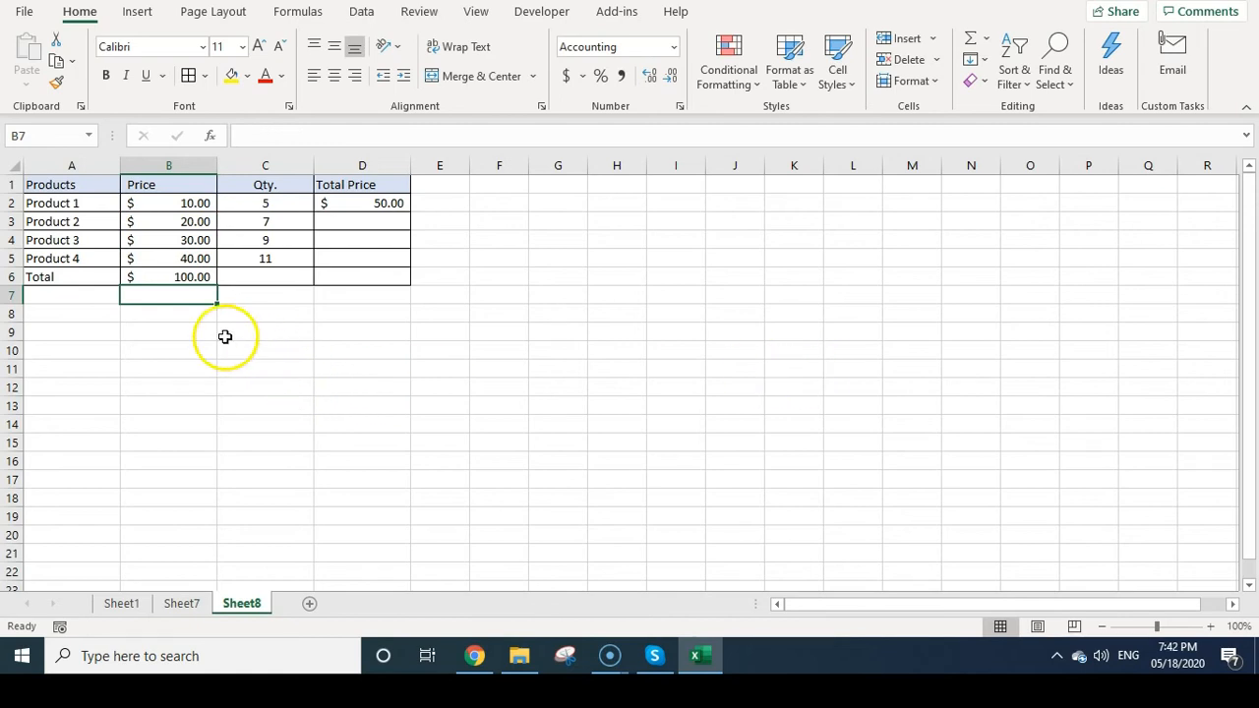
- Review the sum formula in B6 and the list of arithmetic operator symbols on Sheet7
{"action": "left_click", "coordinate": [155, 277]}
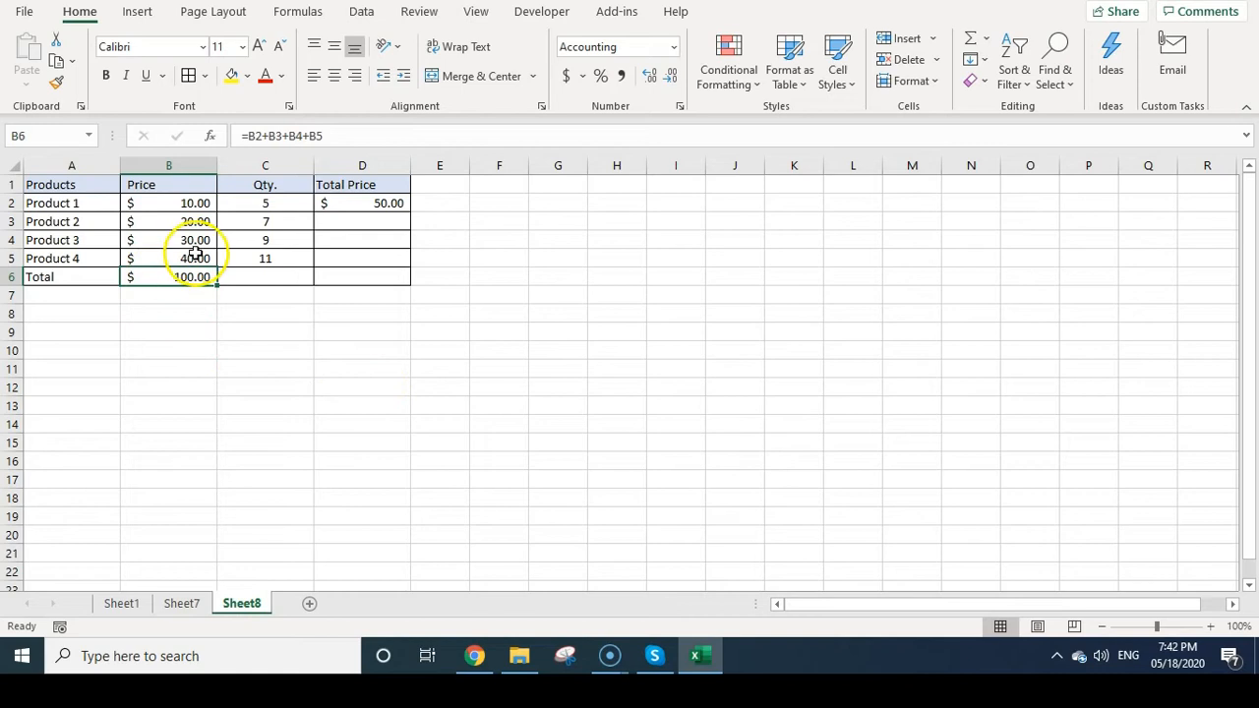
{"action": "key", "text": "ctrl+Page_Up"}
{"action": "left_click", "coordinate": [407, 480]}
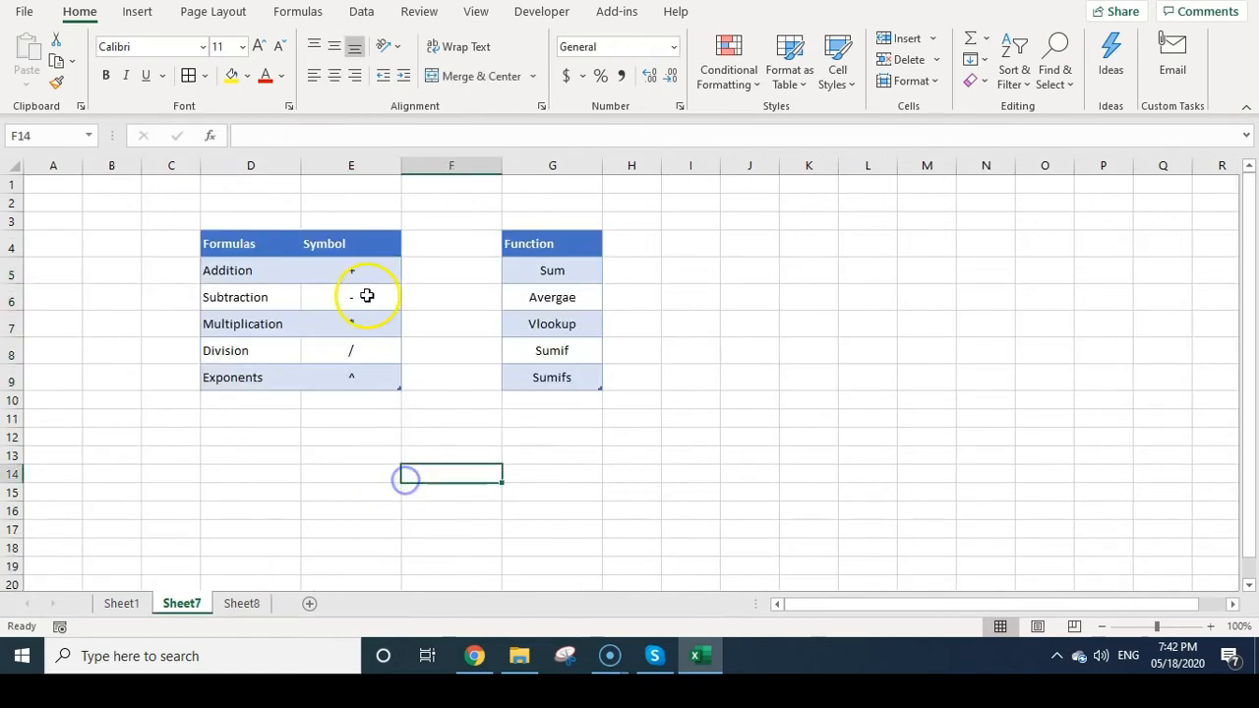
{"action": "left_click_drag", "start_coordinate": [377, 278], "coordinate": [387, 385]}
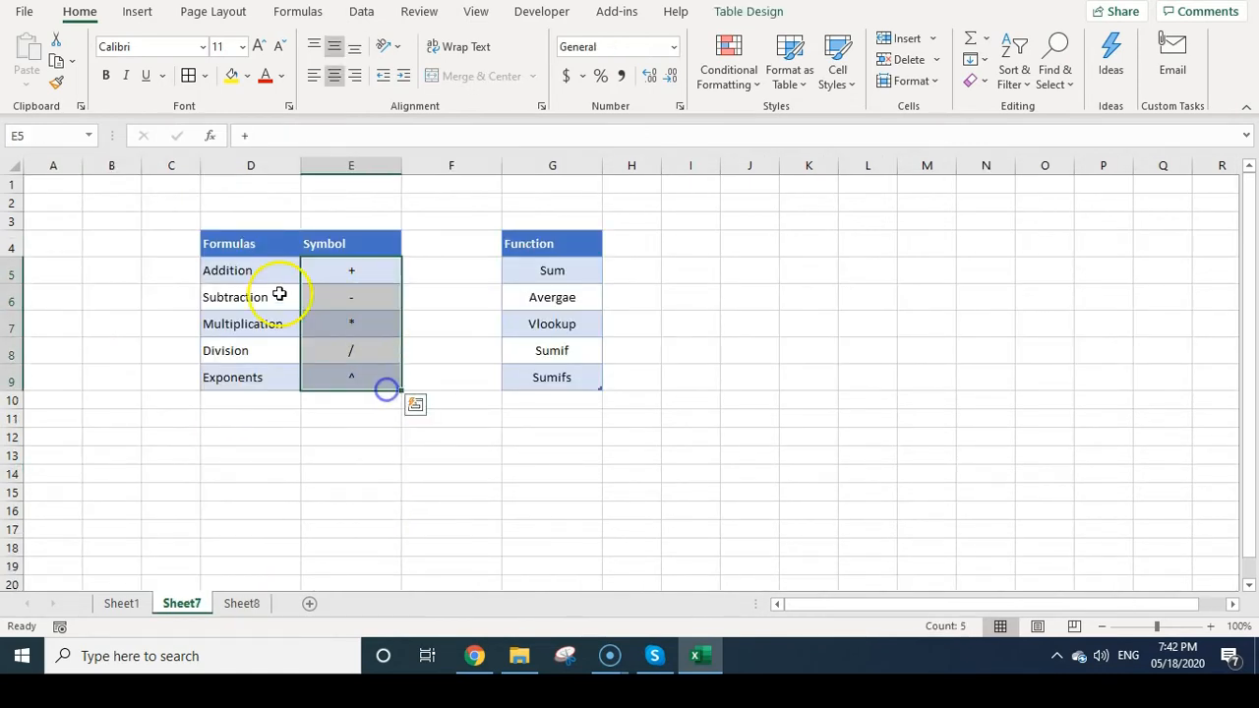
{"action": "left_click", "coordinate": [379, 273]}
{"action": "left_click", "coordinate": [395, 297]}
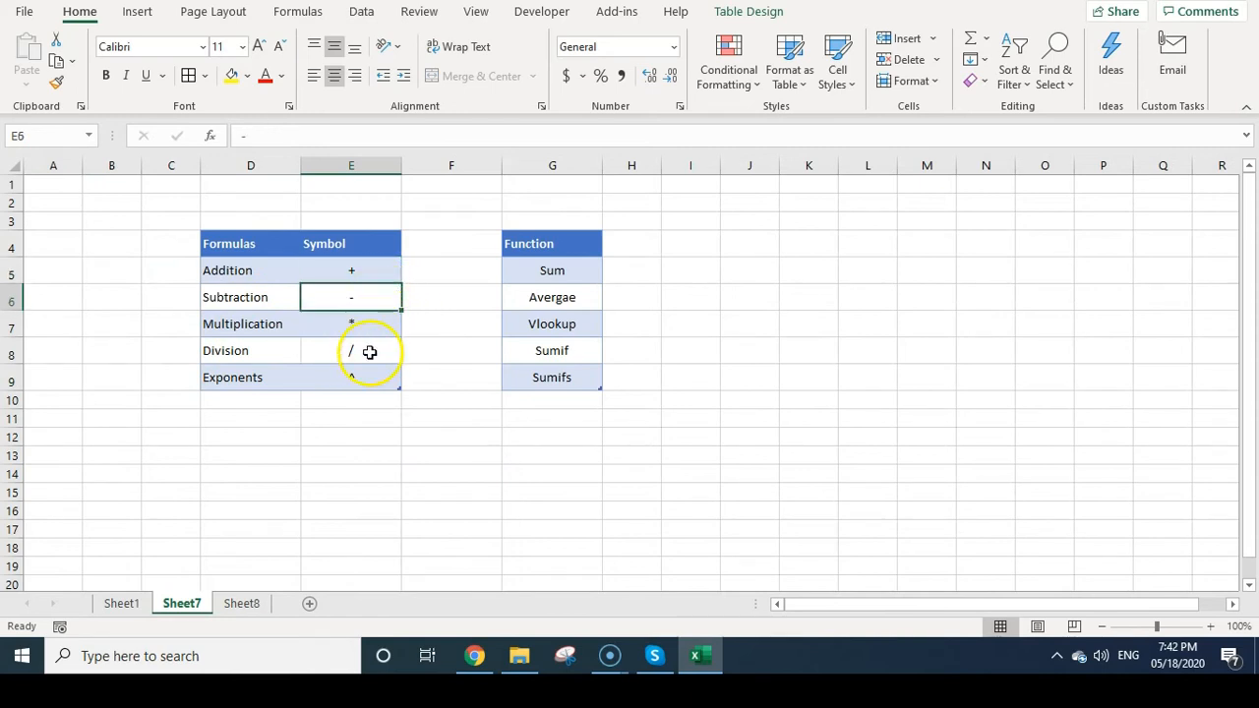
{"action": "left_click", "coordinate": [383, 333]}
{"action": "left_click", "coordinate": [360, 349]}
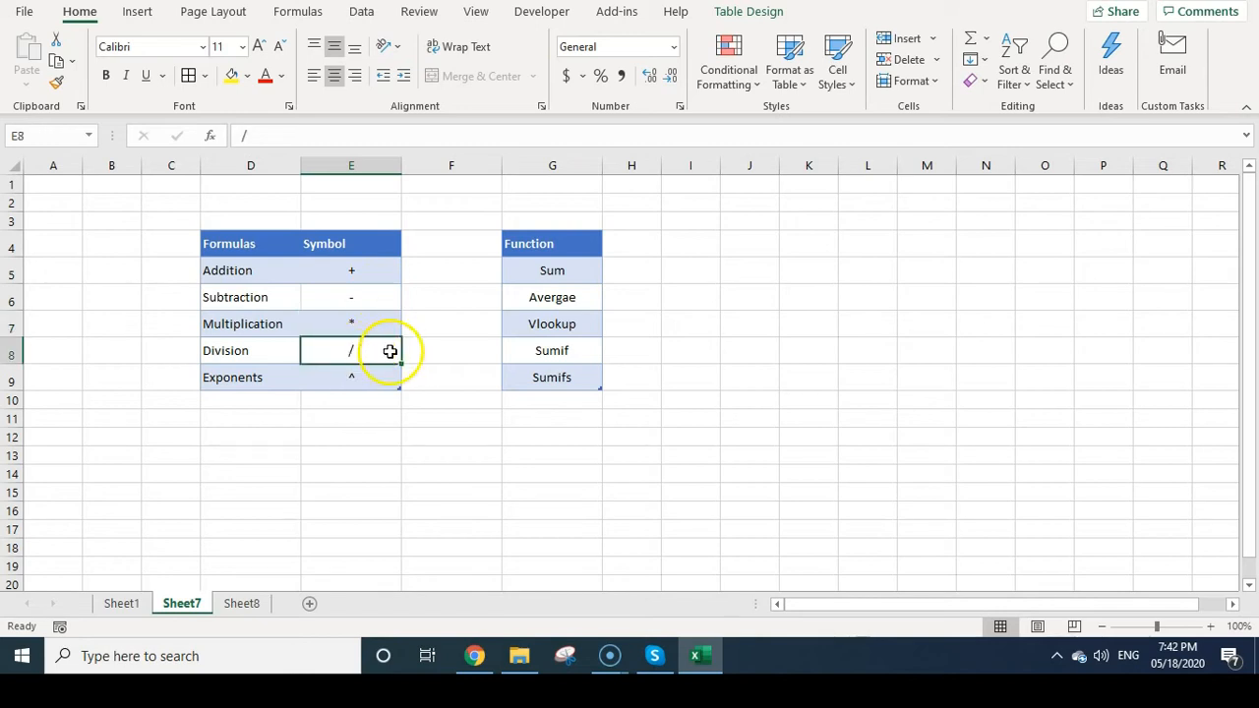
{"action": "left_click", "coordinate": [387, 371]}
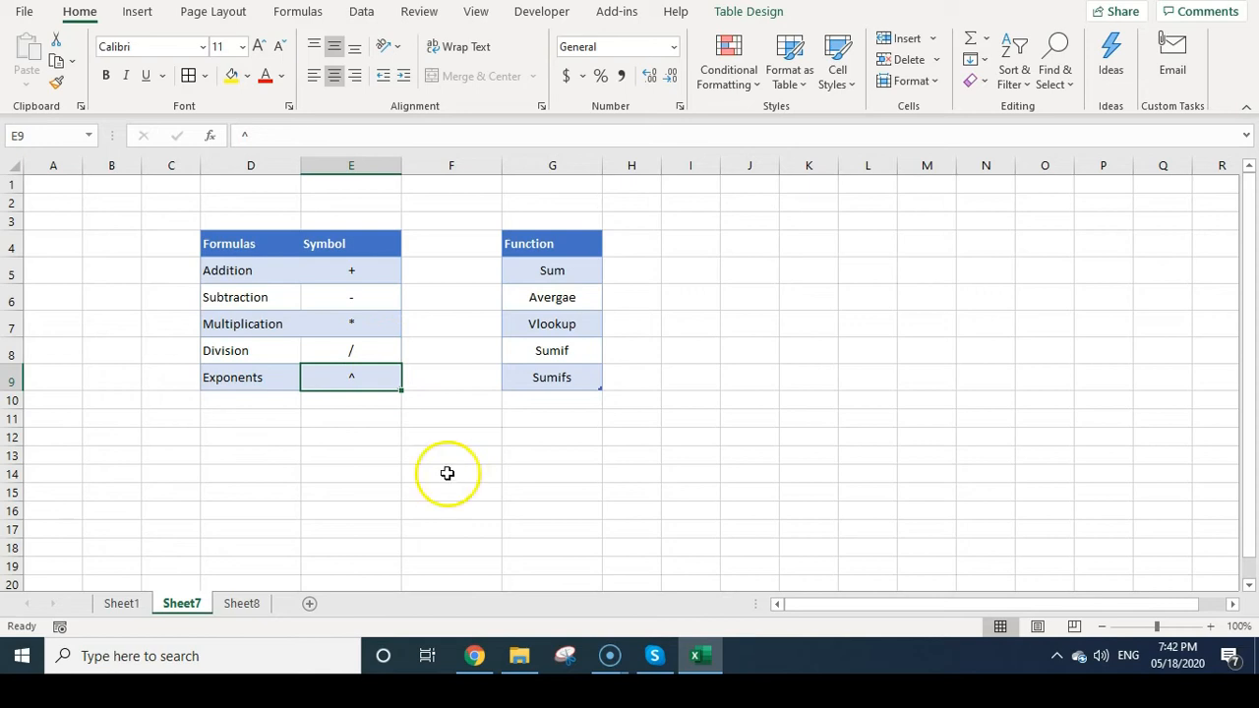
- Back on Sheet8, fill the Total Price formula from D2 down through D5 for the remaining products
{"action": "left_click", "coordinate": [241, 603]}
{"action": "left_click", "coordinate": [270, 405]}
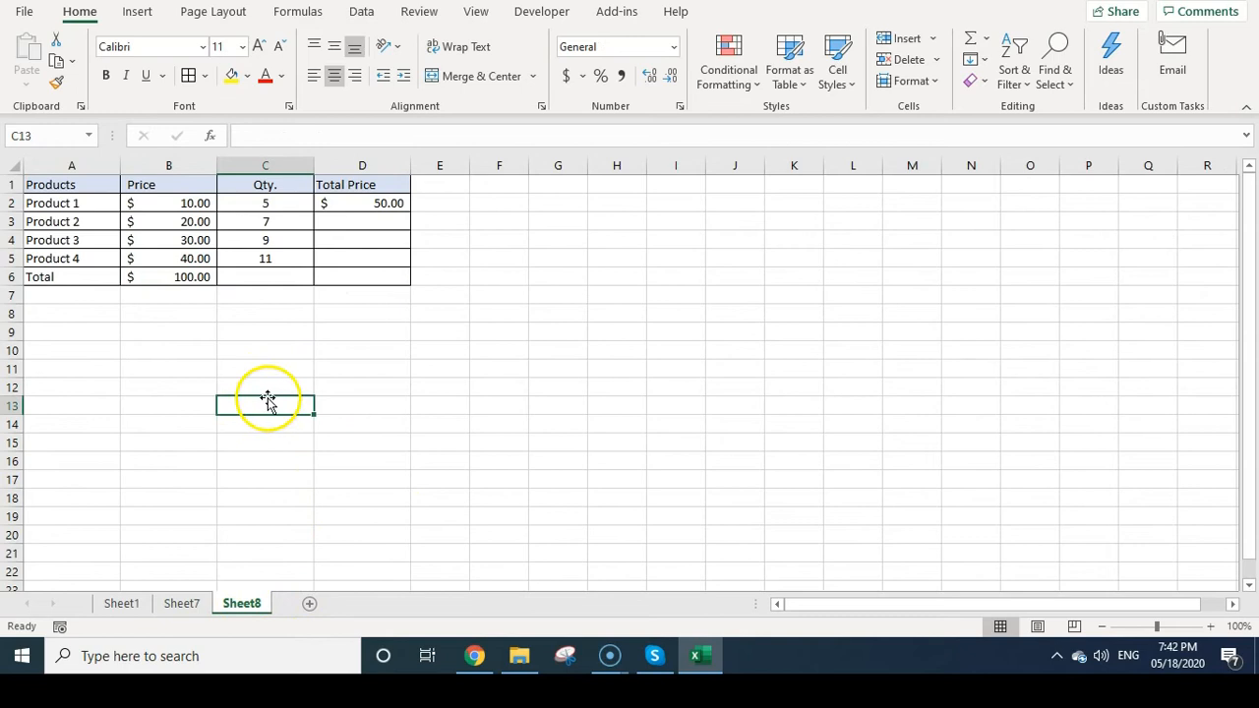
{"action": "left_click", "coordinate": [374, 203]}
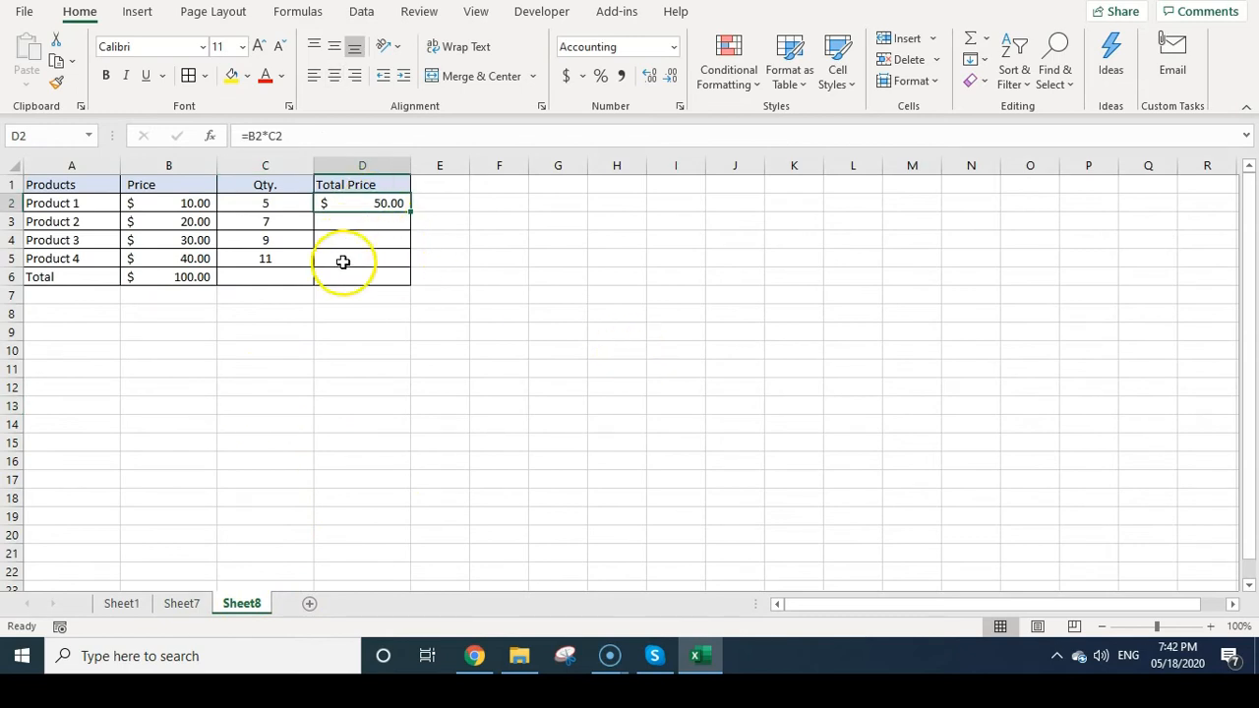
{"action": "left_click_drag", "start_coordinate": [376, 206], "coordinate": [391, 251]}
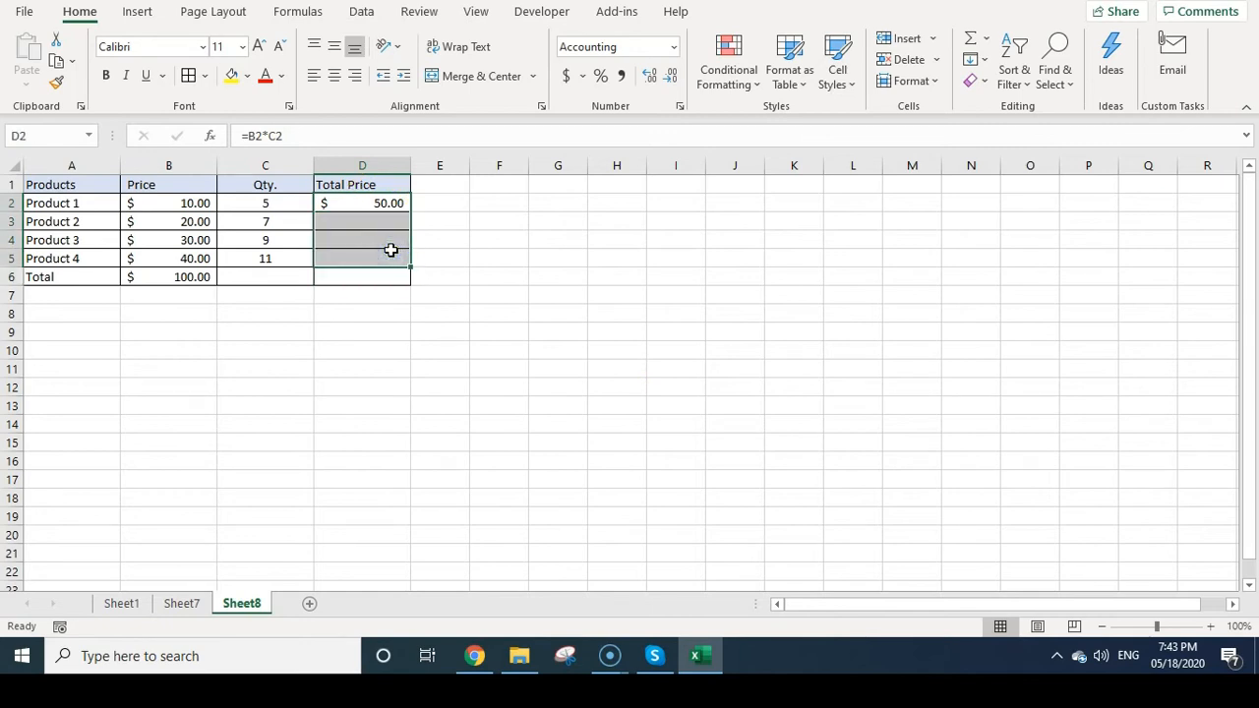
{"action": "key", "text": "ctrl+d"}
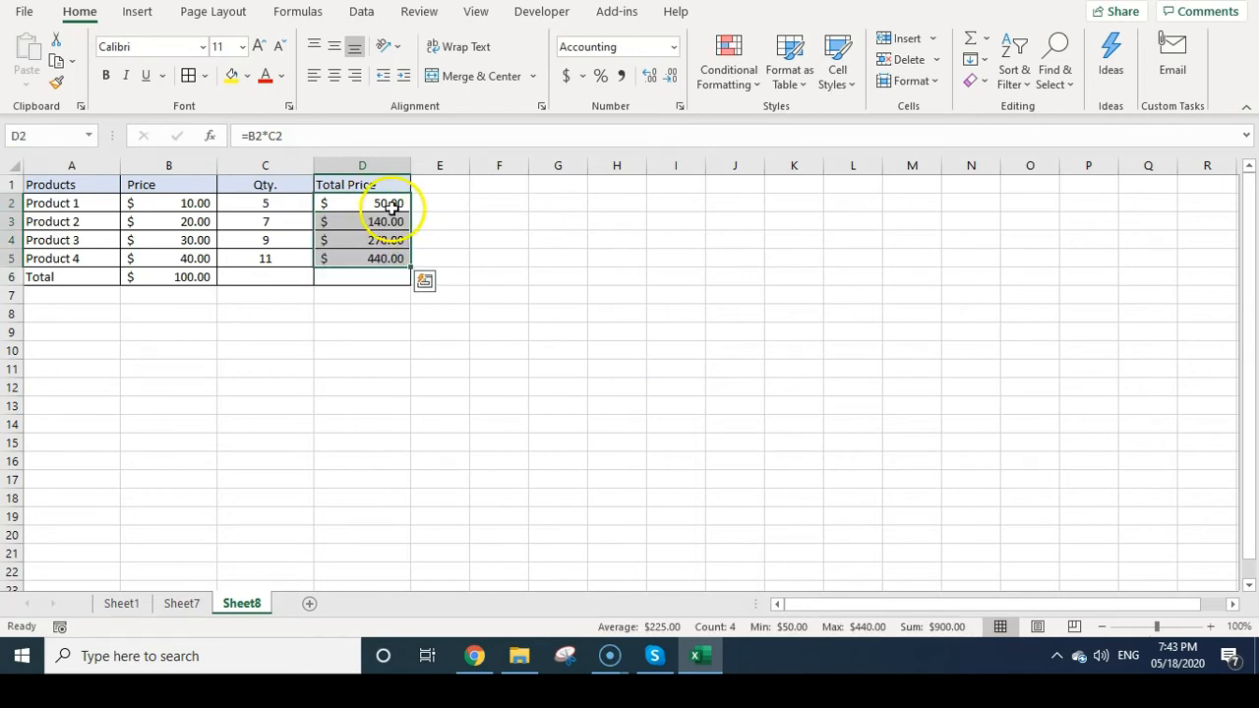
{"action": "left_click", "coordinate": [385, 331]}
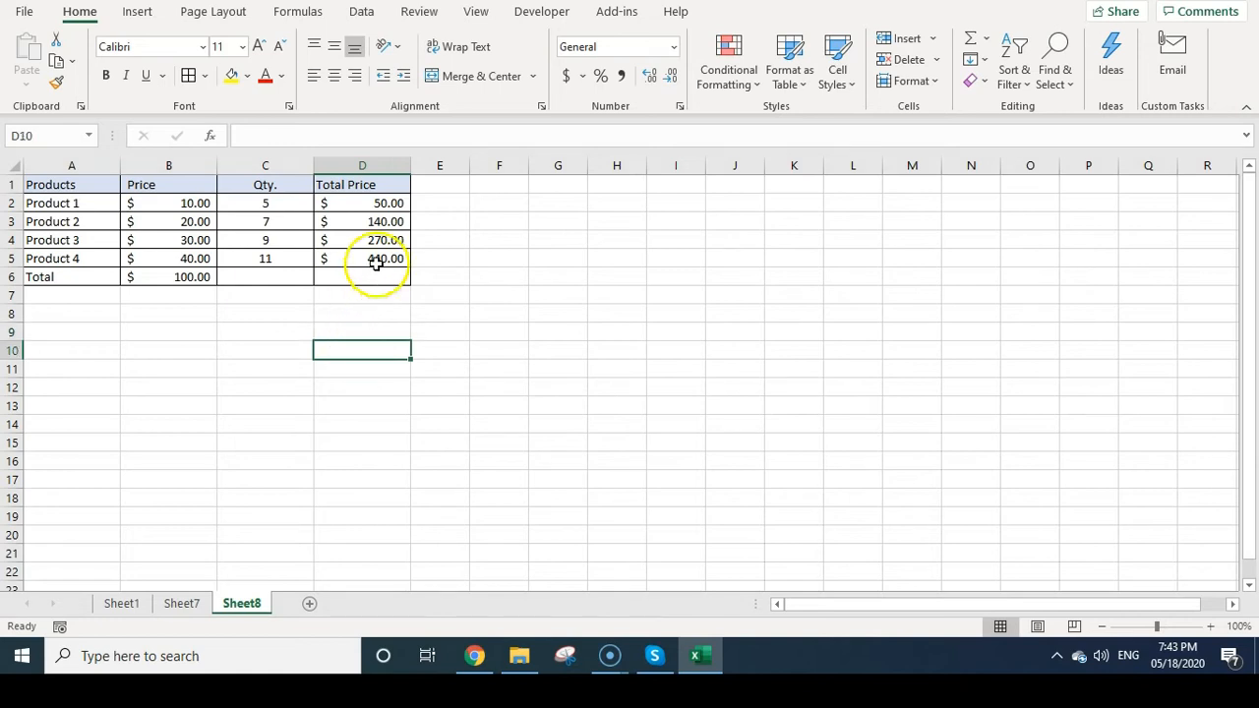
{"action": "left_click_drag", "start_coordinate": [368, 209], "coordinate": [371, 268]}
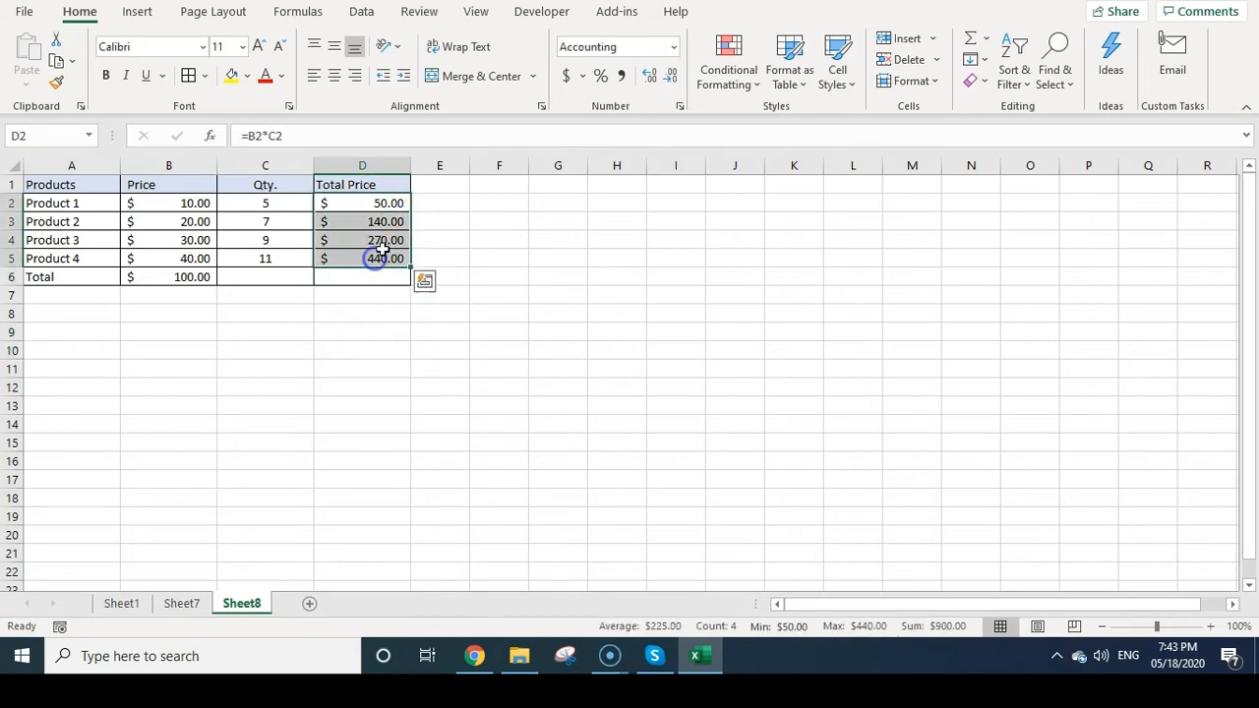
- Fill the Total Price formula in D2 rightward through H2
{"action": "left_click", "coordinate": [347, 199]}
{"action": "left_click_drag", "start_coordinate": [347, 199], "coordinate": [587, 198]}
{"action": "key", "text": "ctrl+r"}
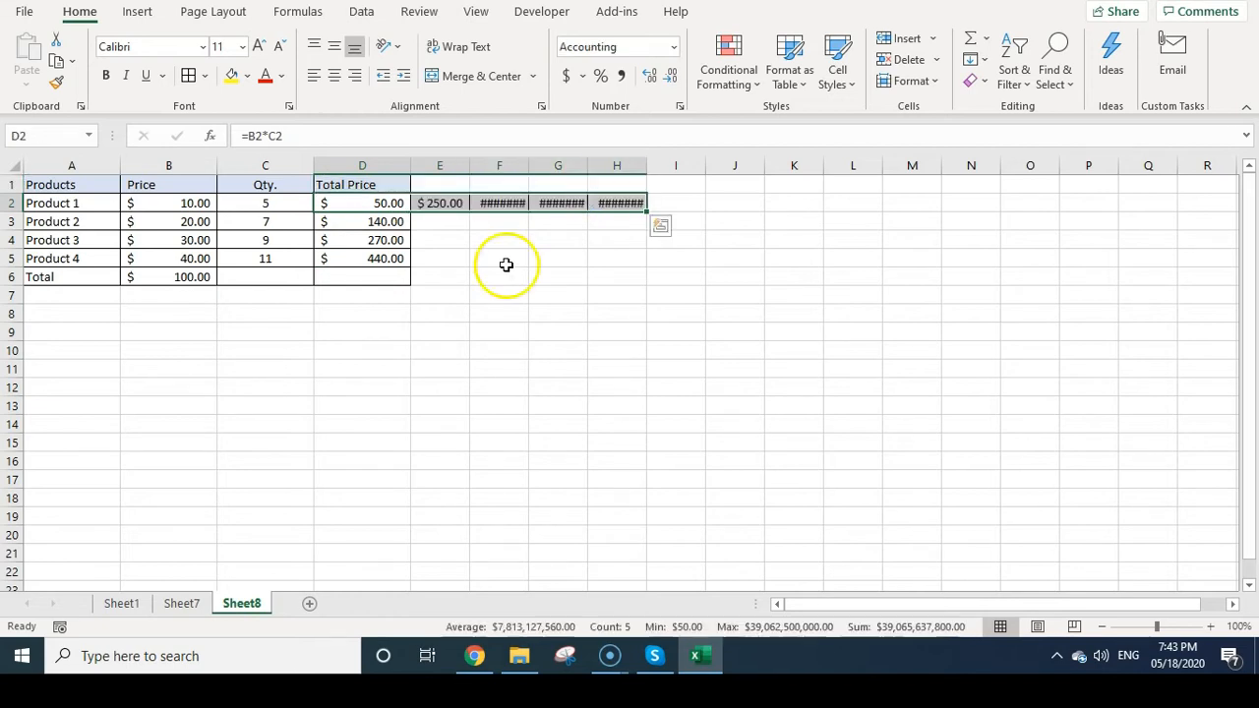
{"action": "left_click", "coordinate": [502, 260]}
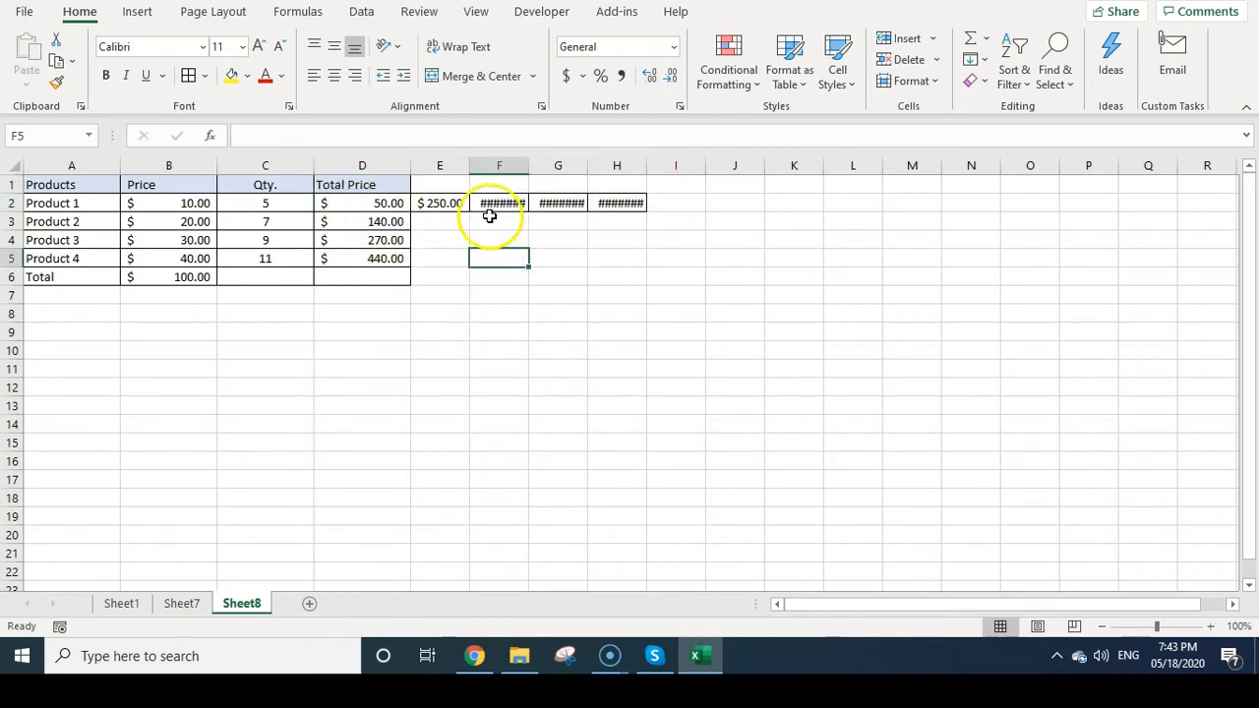
- Widen columns F and G, and fit column H's width to its contents
{"action": "left_click_drag", "start_coordinate": [499, 165], "coordinate": [689, 258]}
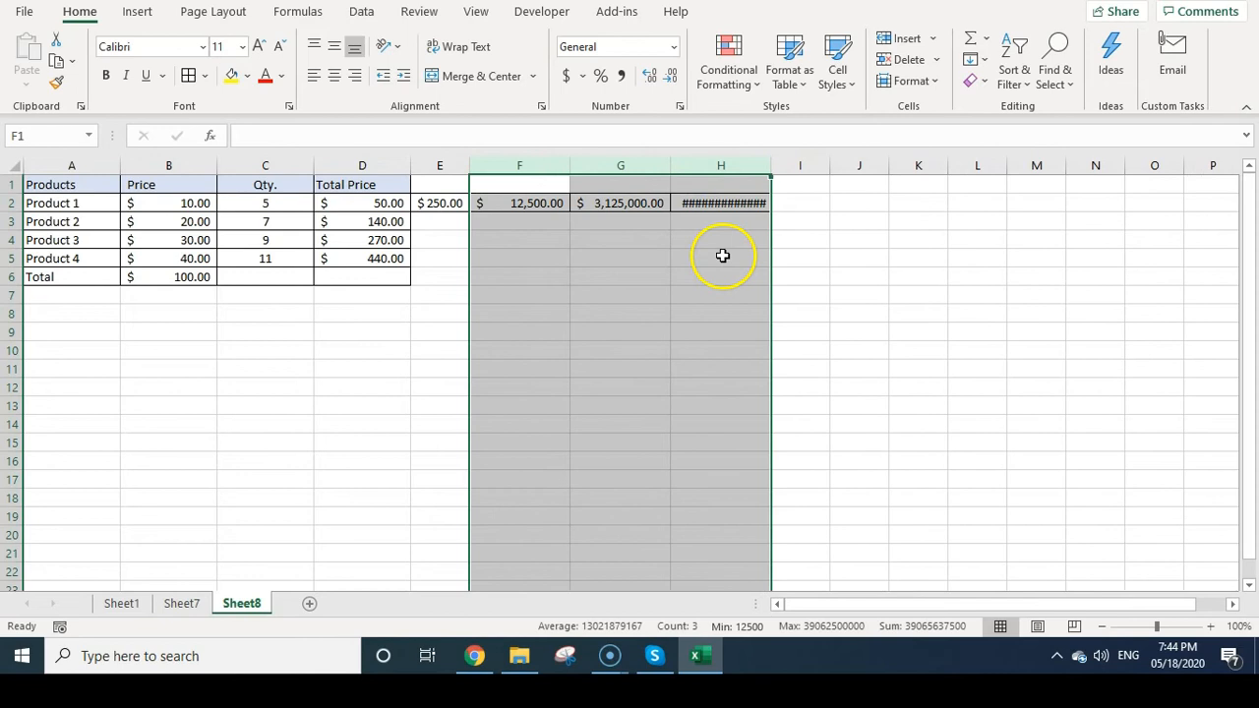
{"action": "left_click", "coordinate": [745, 238]}
{"action": "left_click", "coordinate": [725, 204]}
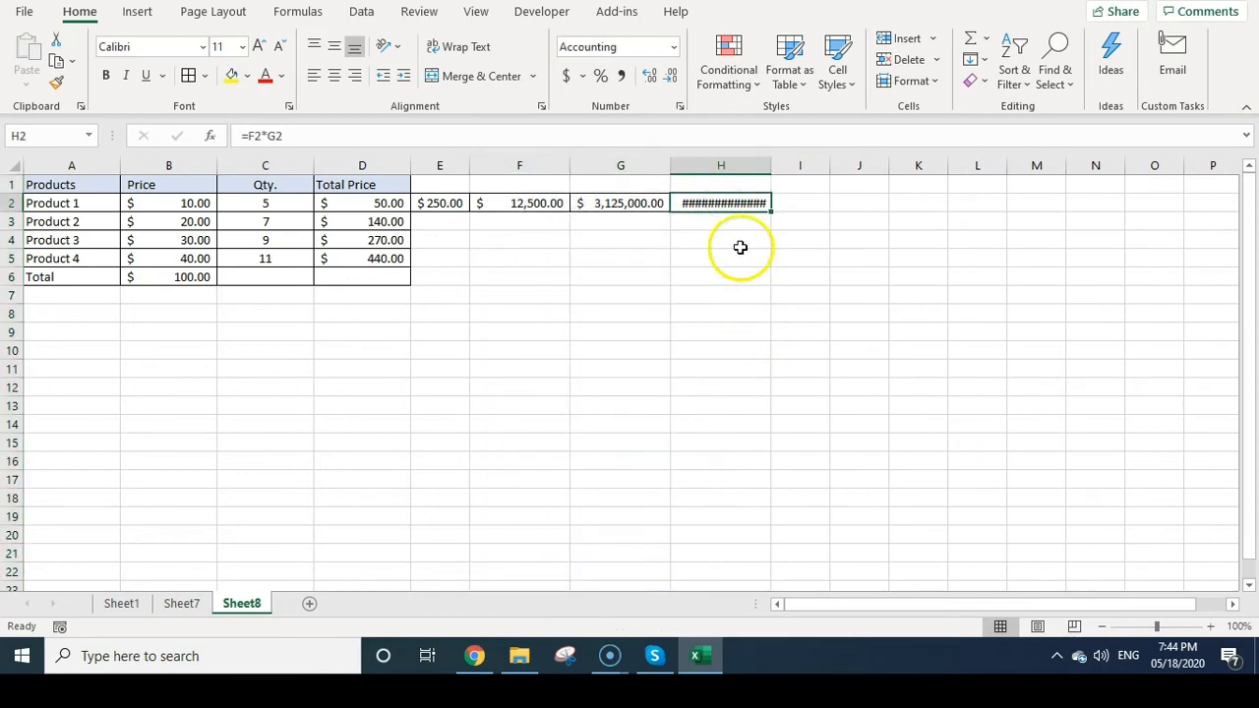
{"action": "left_click", "coordinate": [739, 166]}
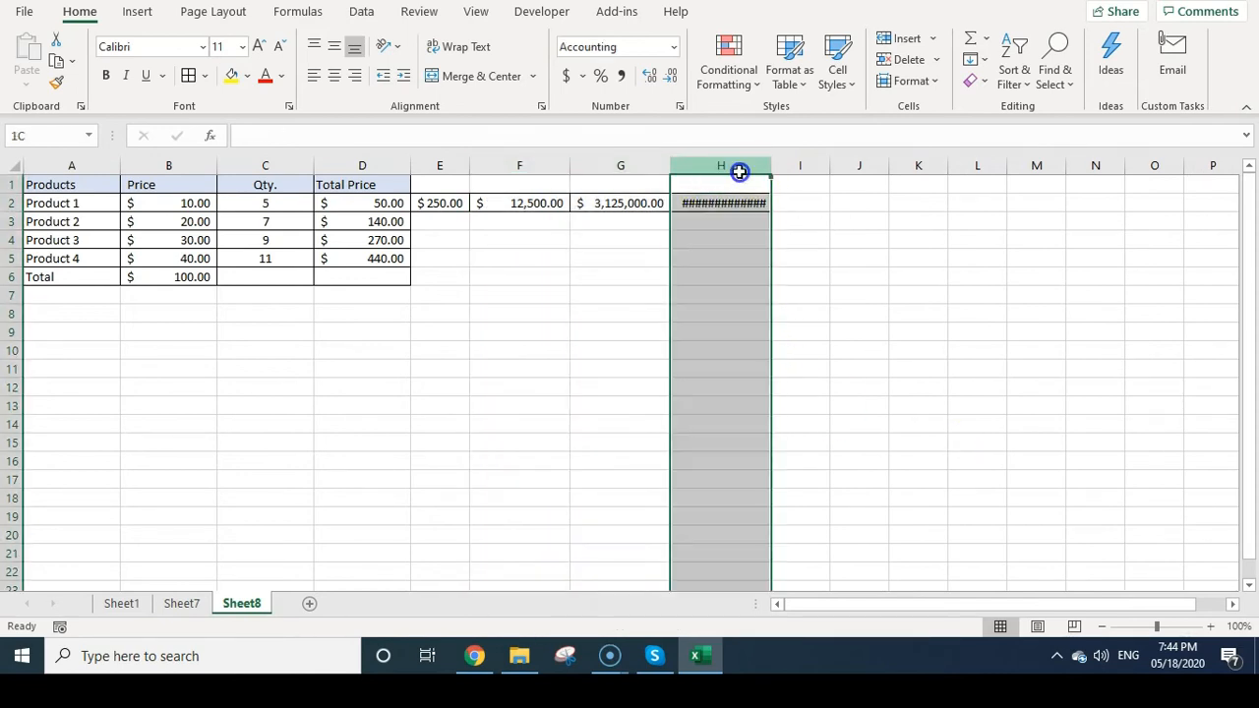
{"action": "double_click", "coordinate": [770, 168]}
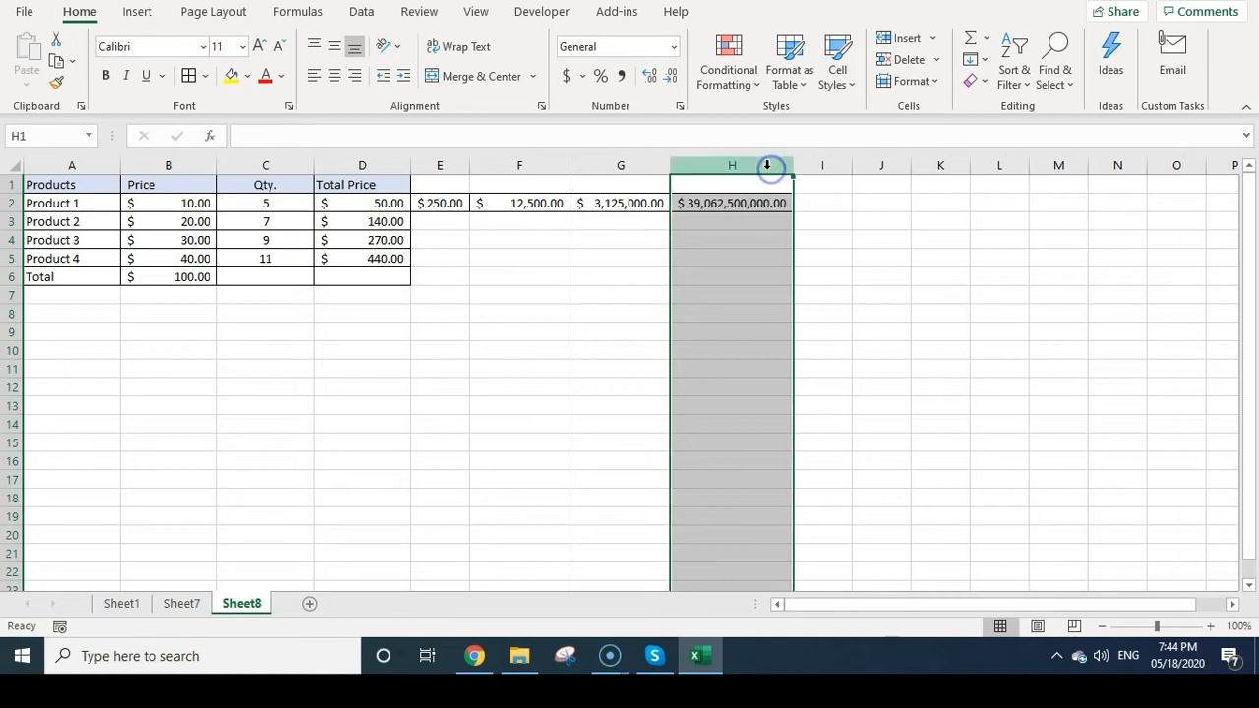
{"action": "left_click", "coordinate": [769, 382]}
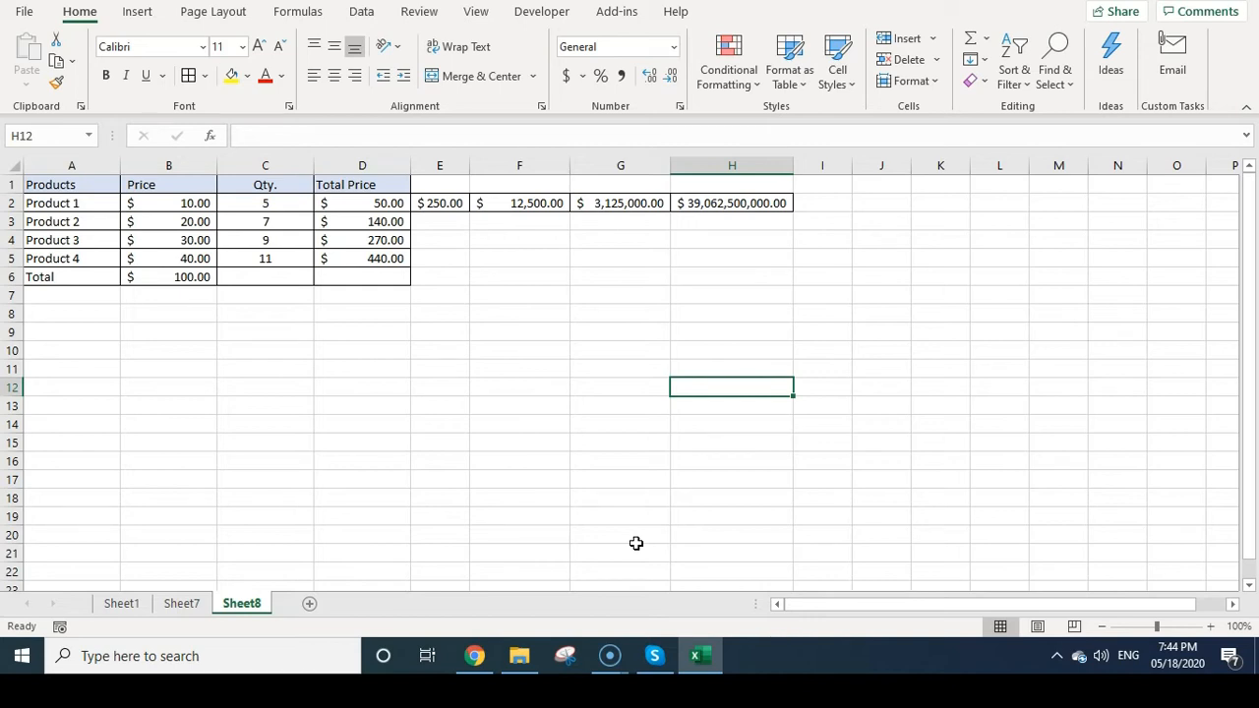
- Clear the copied formulas from the range E1:H2 beside the table
{"action": "left_click_drag", "start_coordinate": [439, 184], "coordinate": [764, 202]}
{"action": "key", "text": "Delete"}
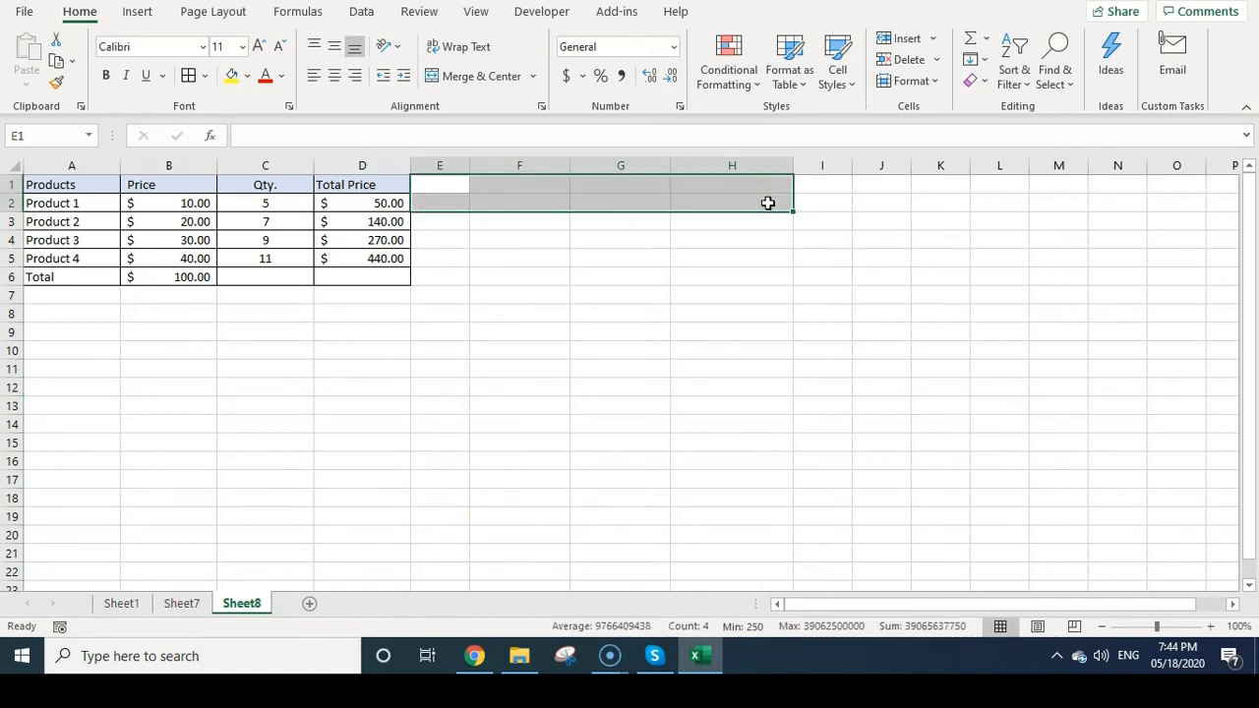
{"action": "left_click", "coordinate": [400, 395]}
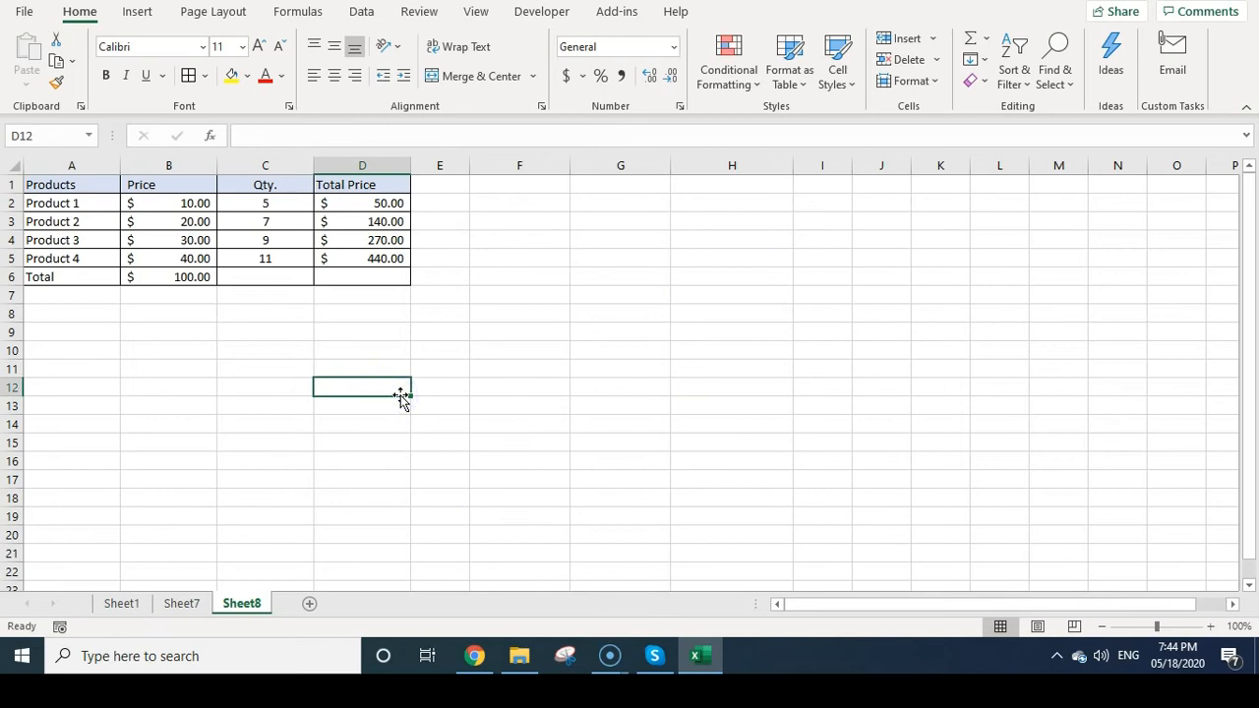
- Examine Product 1's Total Price formula in D2 and the Price and Qty. cells it references
{"action": "left_click", "coordinate": [391, 204]}
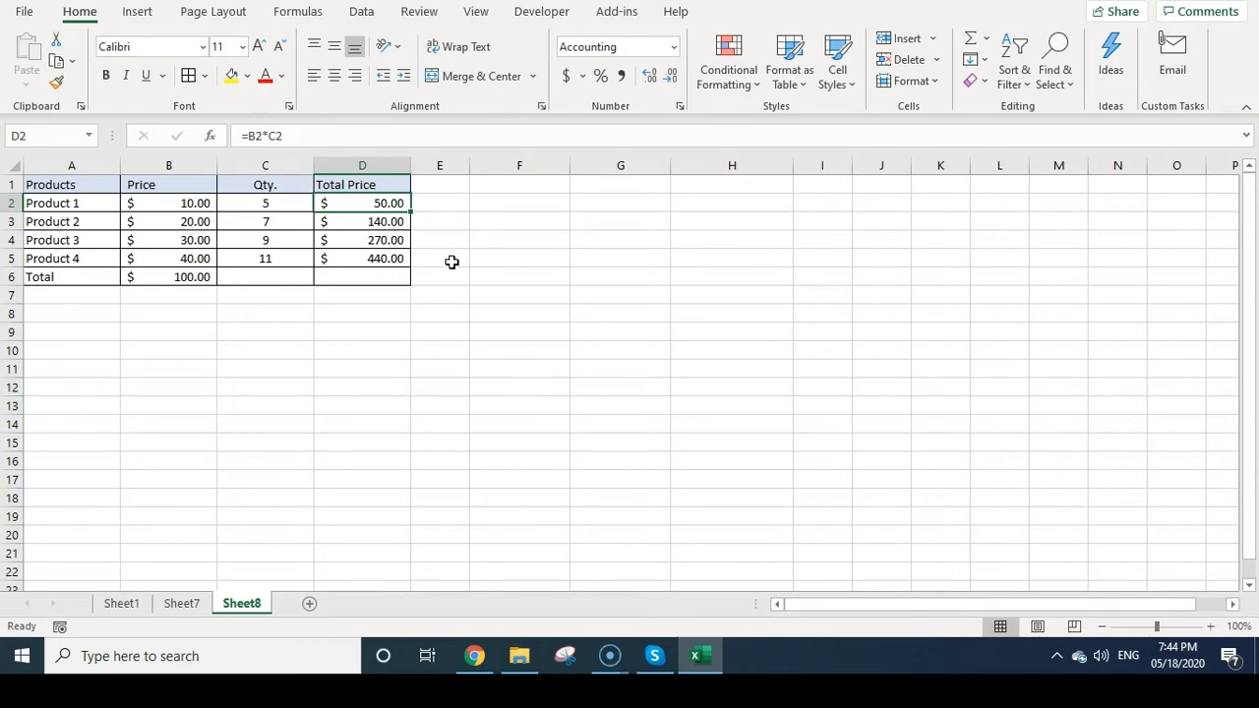
{"action": "left_click", "coordinate": [619, 325]}
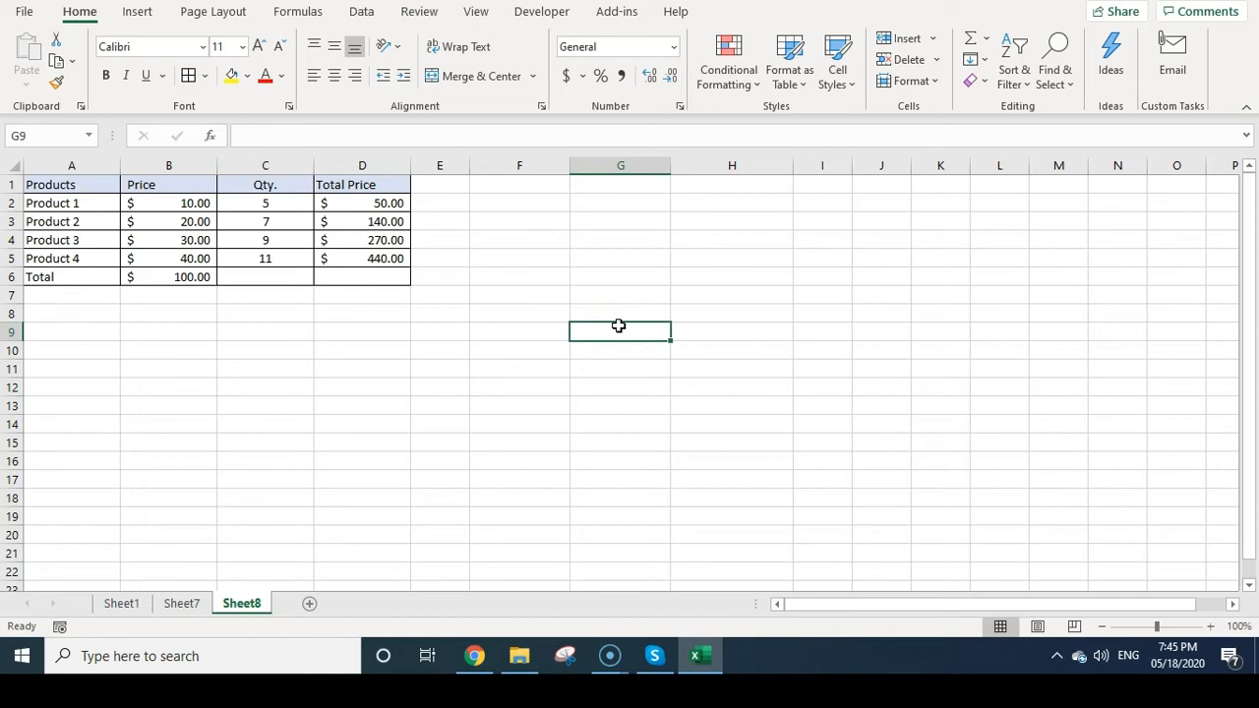
{"action": "left_click", "coordinate": [392, 204]}
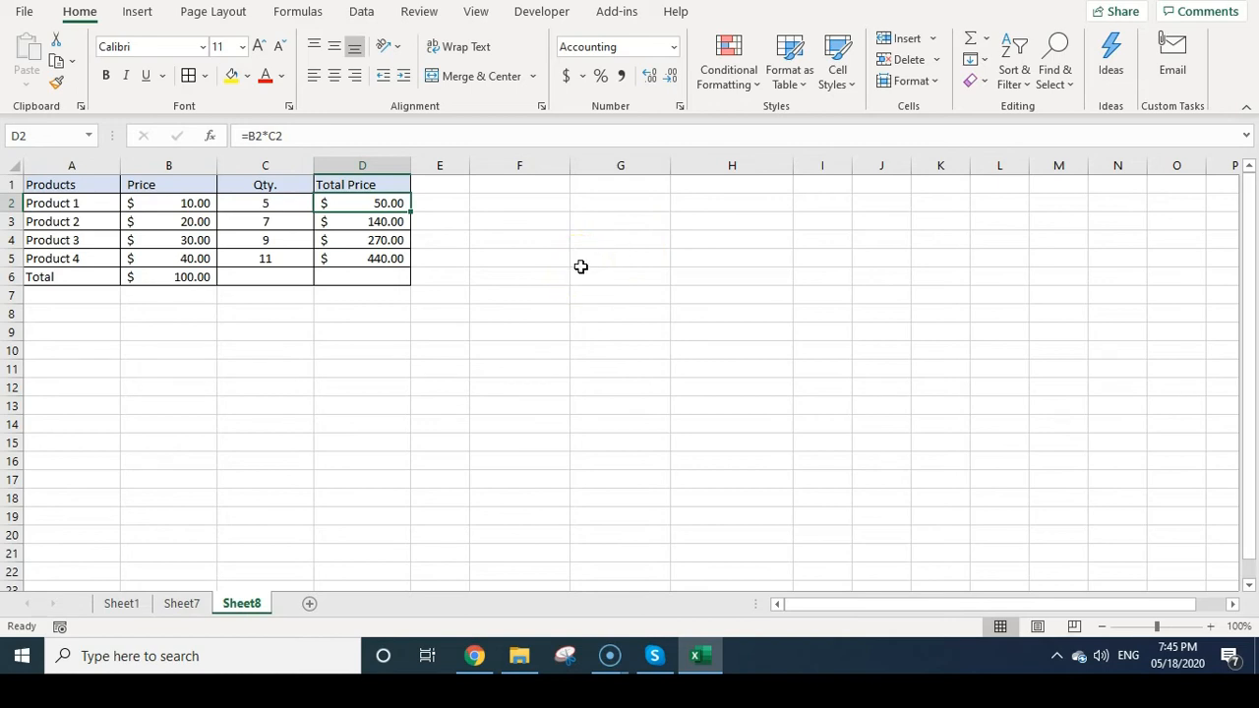
{"action": "key", "text": "F2"}
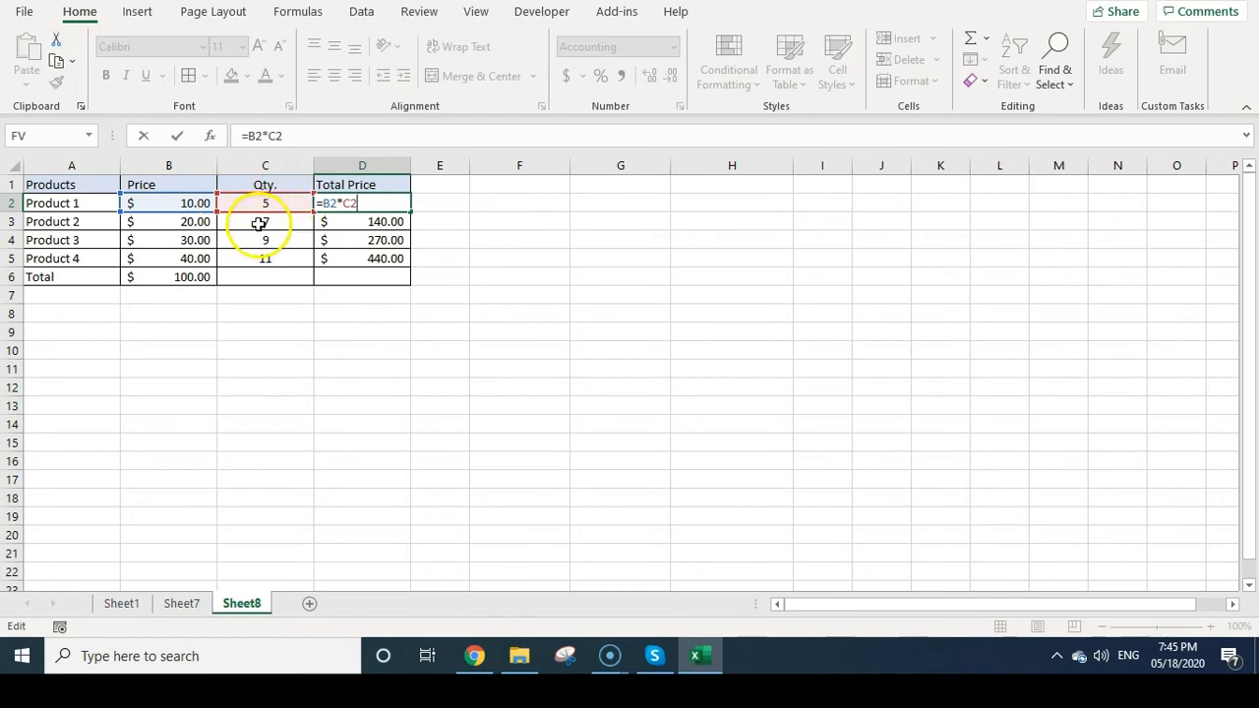
{"action": "left_click", "coordinate": [333, 206]}
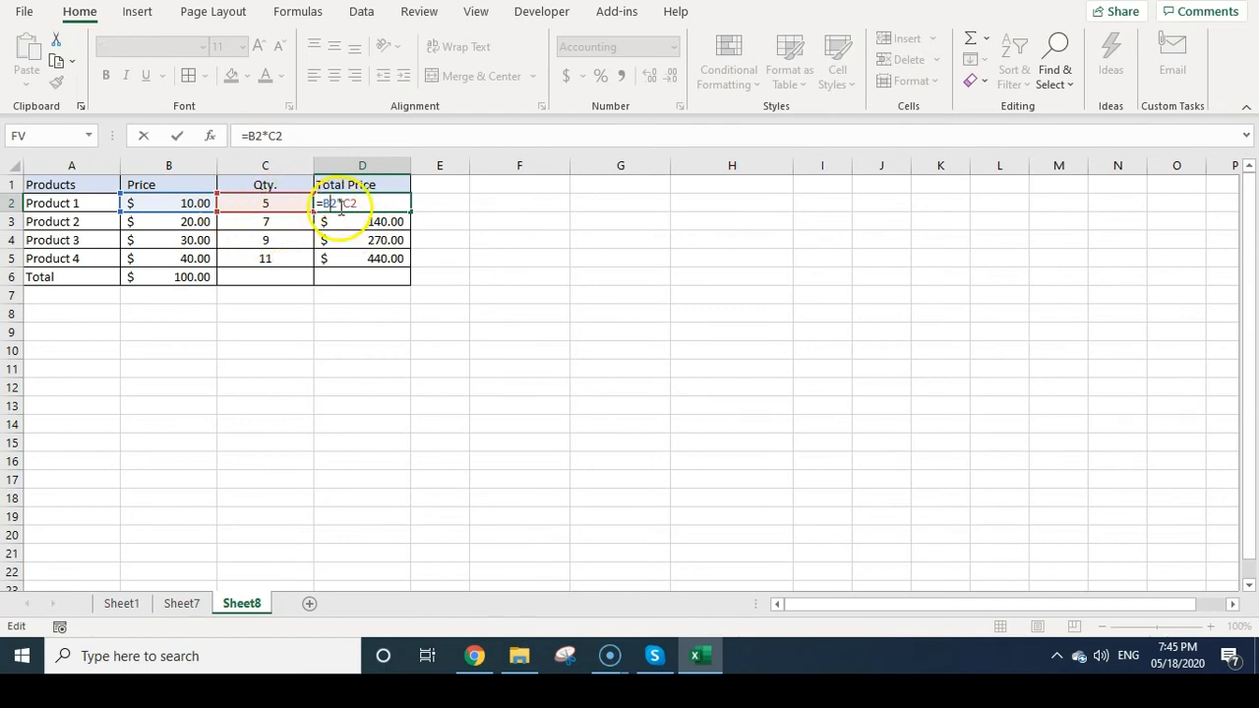
{"action": "left_click", "coordinate": [338, 208]}
{"action": "double_click", "coordinate": [326, 204]}
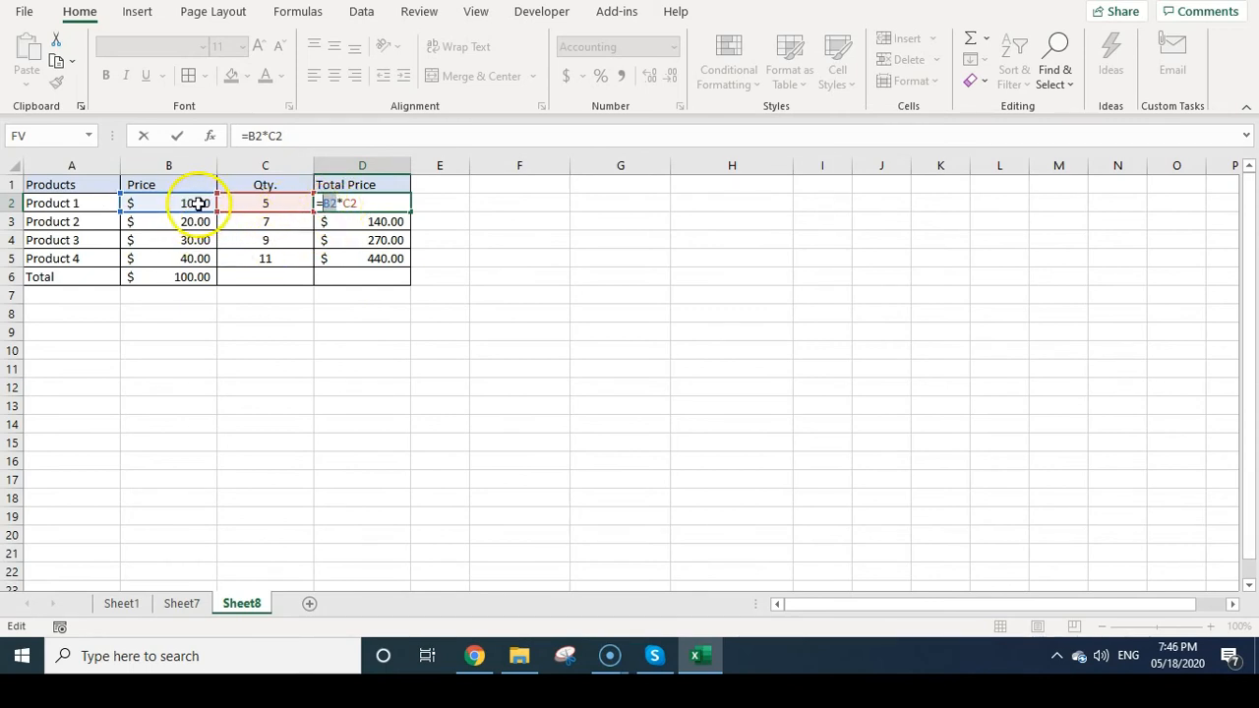
{"action": "key", "text": "Return"}
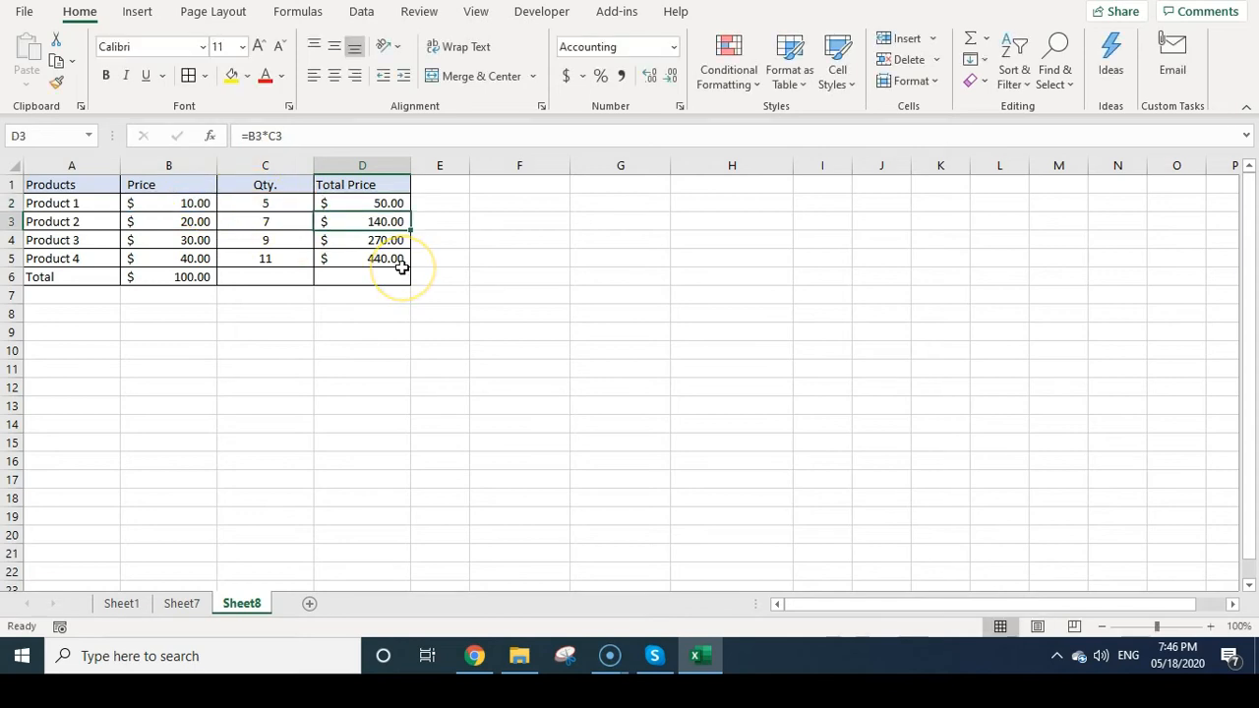
- Copy Product 1's Total Price formula from D2 into cell E2
{"action": "left_click", "coordinate": [371, 203]}
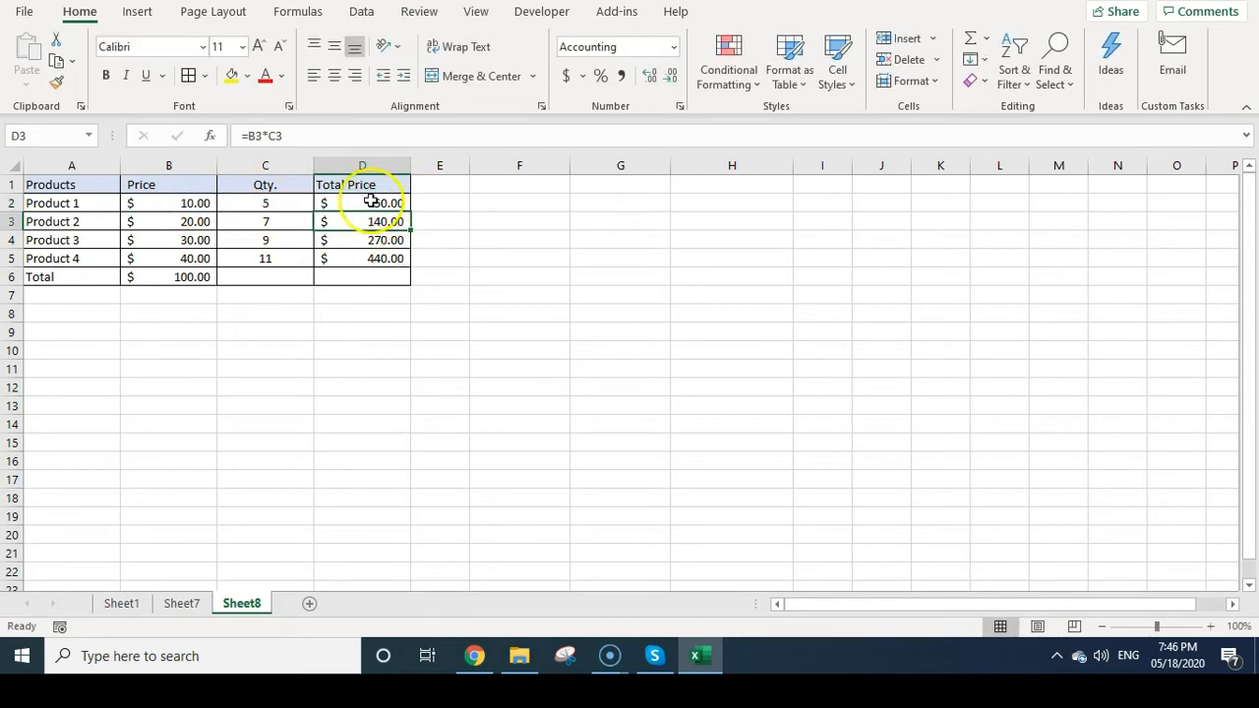
{"action": "key", "text": "ctrl+c"}
{"action": "left_click", "coordinate": [456, 199]}
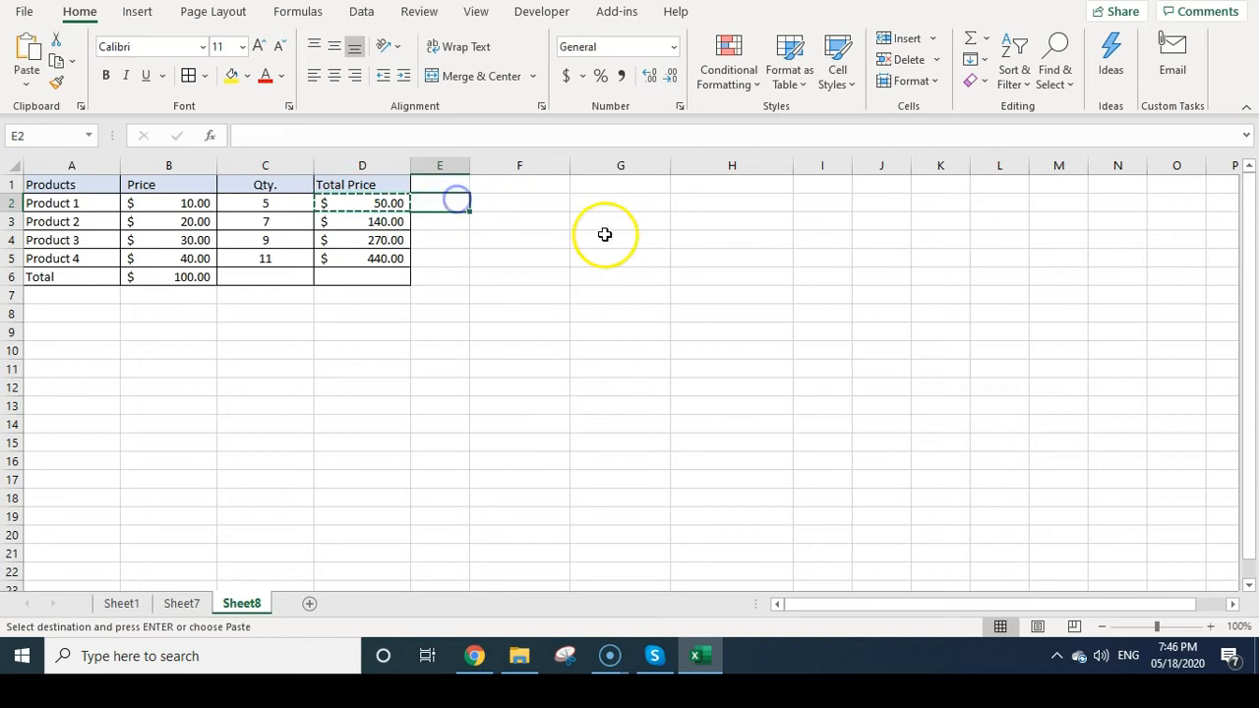
{"action": "key", "text": "ctrl+v"}
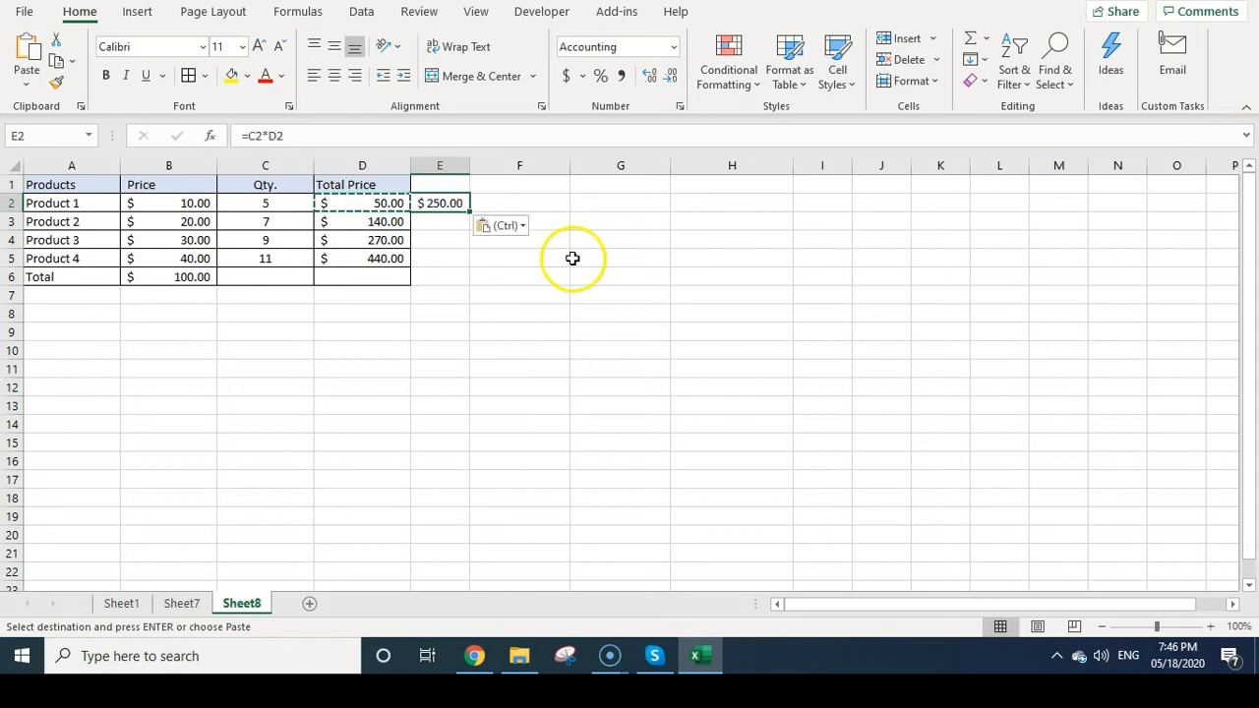
- Inspect which cells the copied formula in E2 refers to
{"action": "left_click", "coordinate": [566, 351]}
{"action": "key", "text": "F2"}
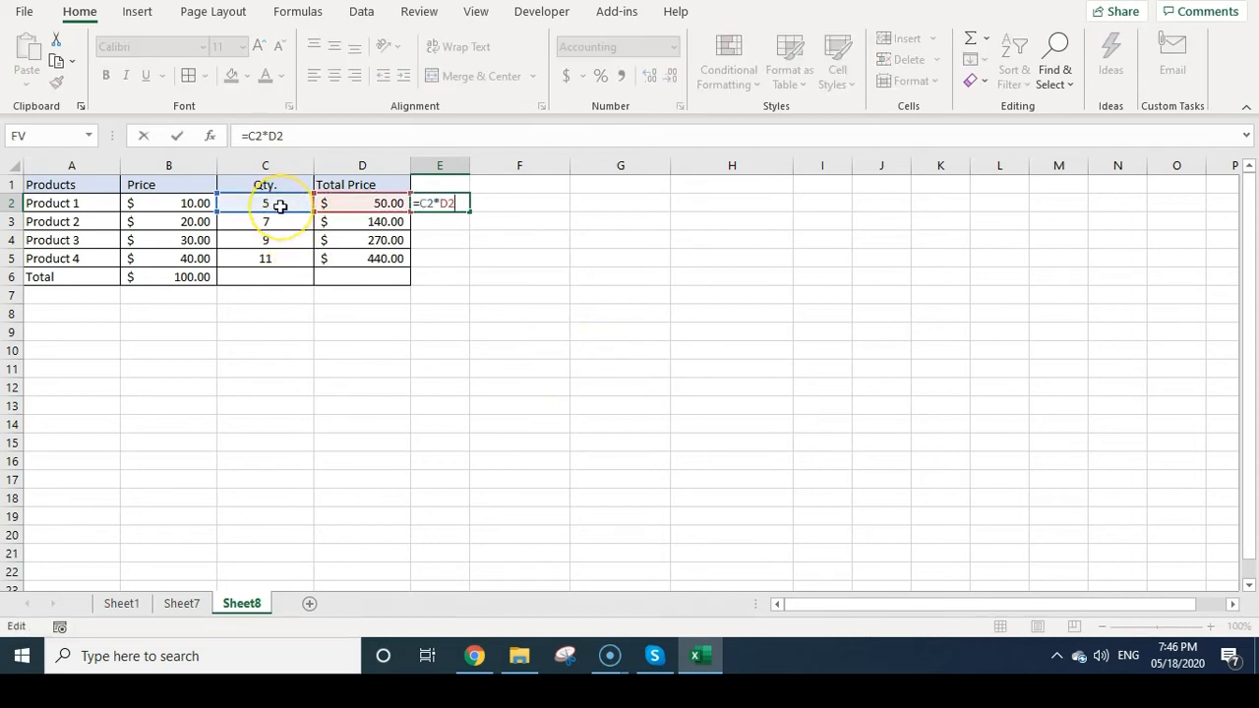
{"action": "left_click", "coordinate": [377, 202]}
{"action": "left_click", "coordinate": [157, 210]}
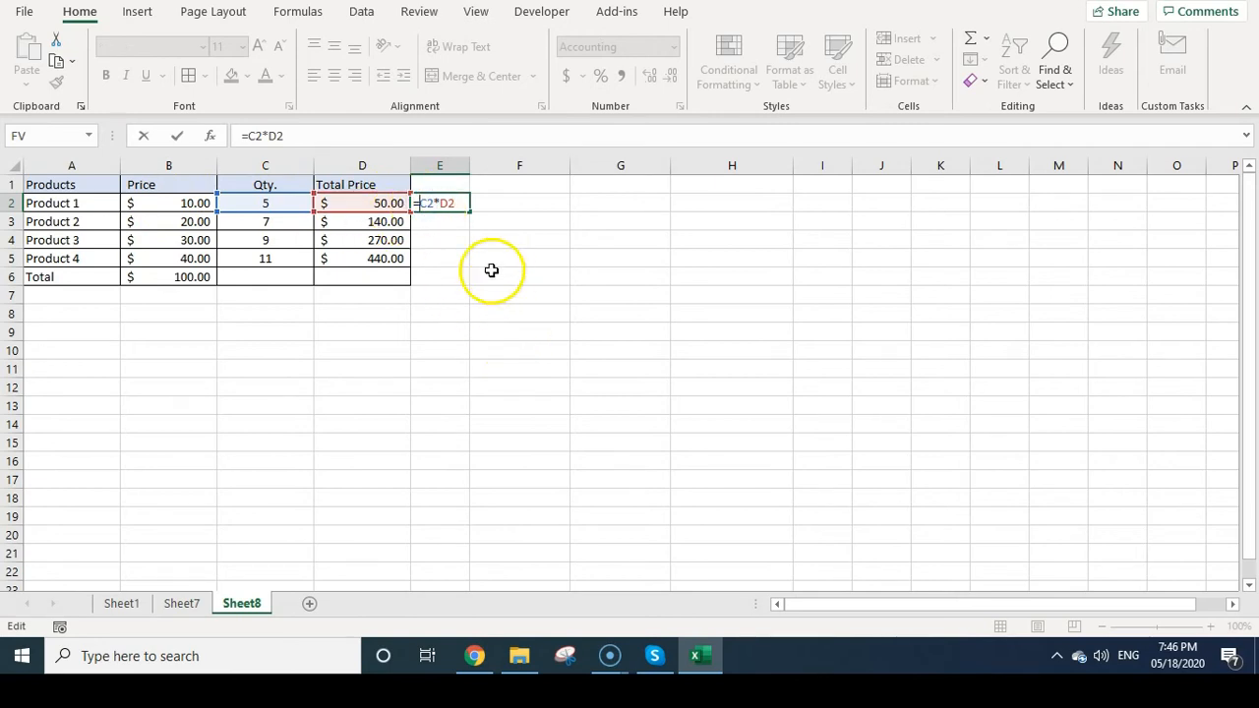
{"action": "key", "text": "ctrl+Return"}
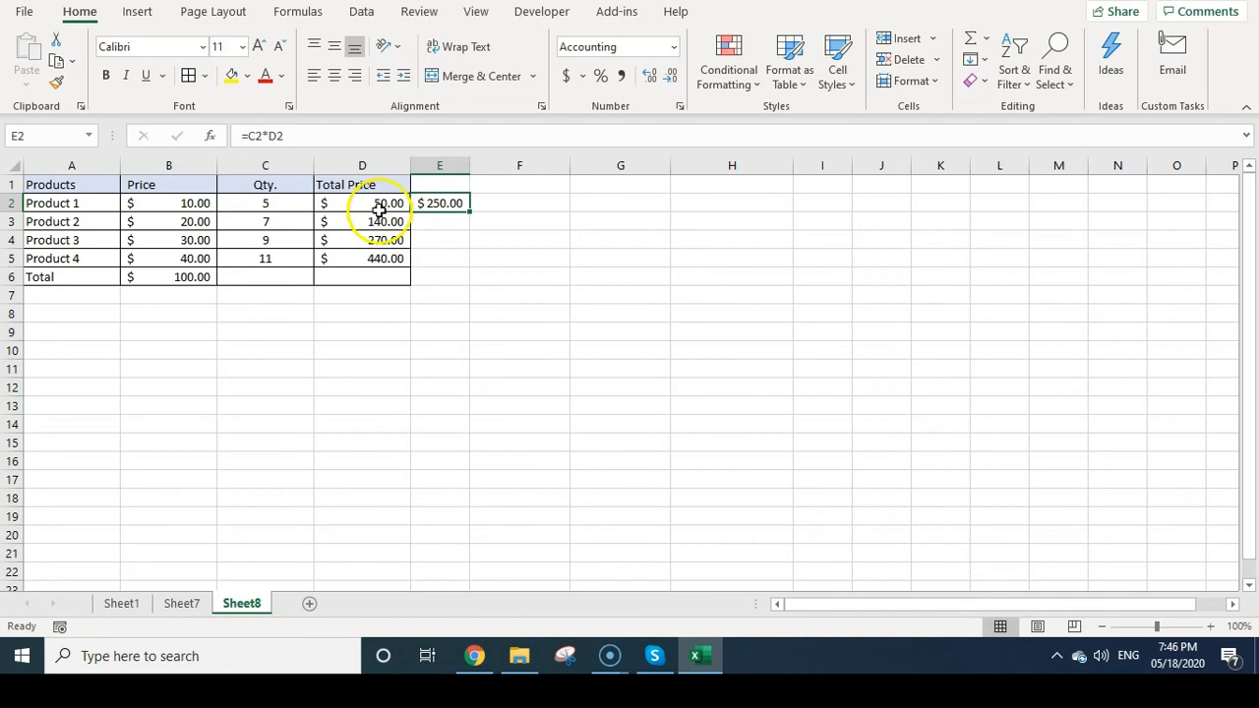
- Lock the column references in D2's formula so that it reads =$B2*$C2
{"action": "left_click", "coordinate": [386, 203]}
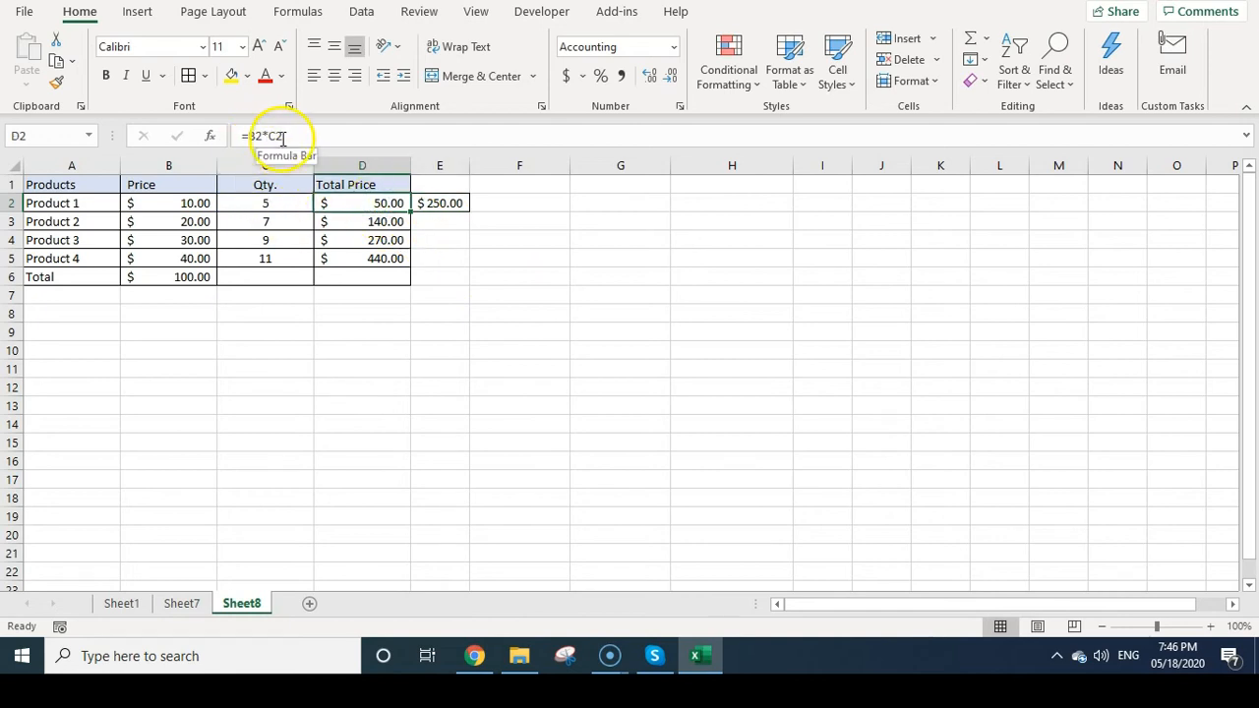
{"action": "left_click", "coordinate": [248, 135]}
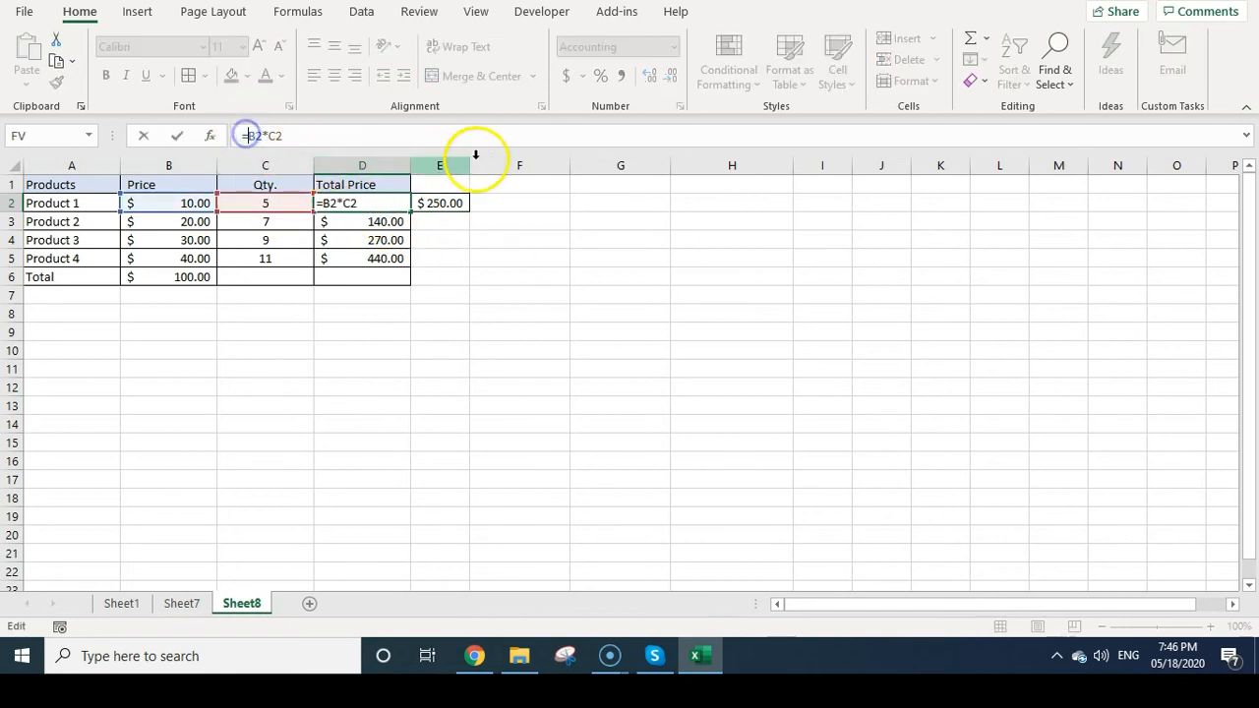
{"action": "type", "text": "$"}
{"action": "left_click", "coordinate": [278, 137]}
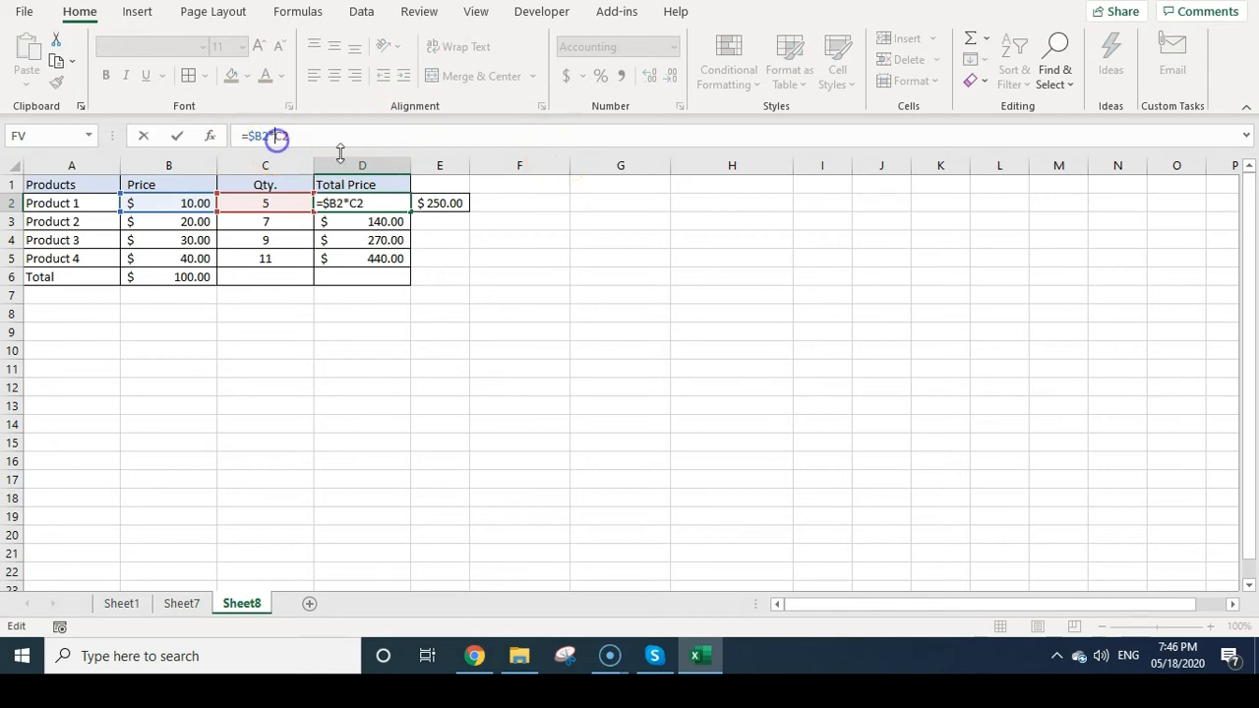
{"action": "type", "text": "$"}
{"action": "left_click", "coordinate": [254, 142]}
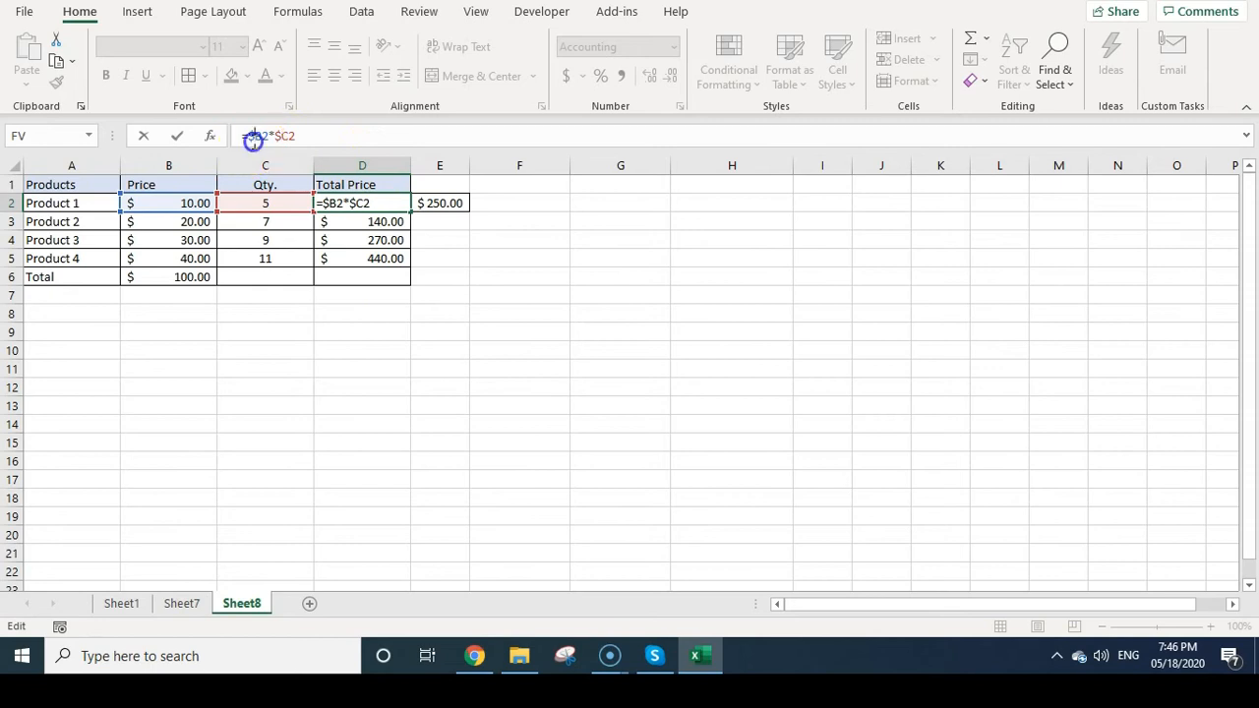
{"action": "left_click", "coordinate": [304, 139]}
{"action": "key", "text": "ctrl+Return"}
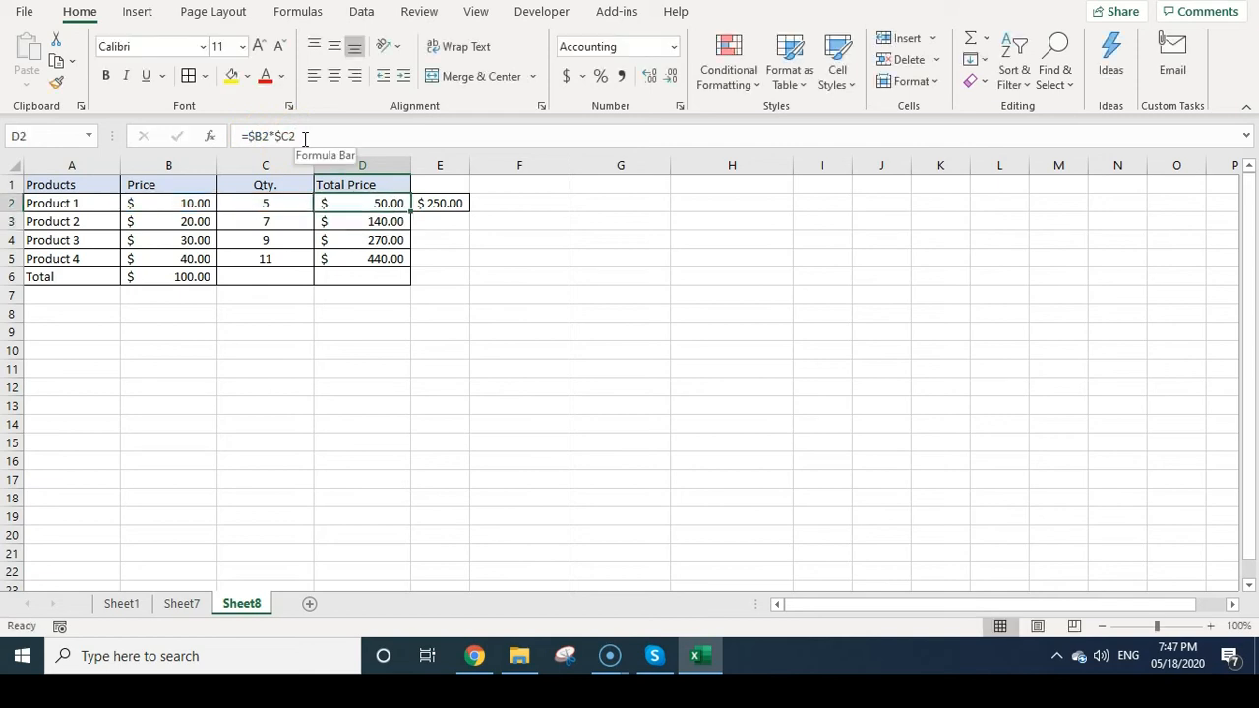
- Fill the column-locked formula from D2 into E2 and E3, and check the references in both cells
{"action": "key", "text": "shift+Right"}
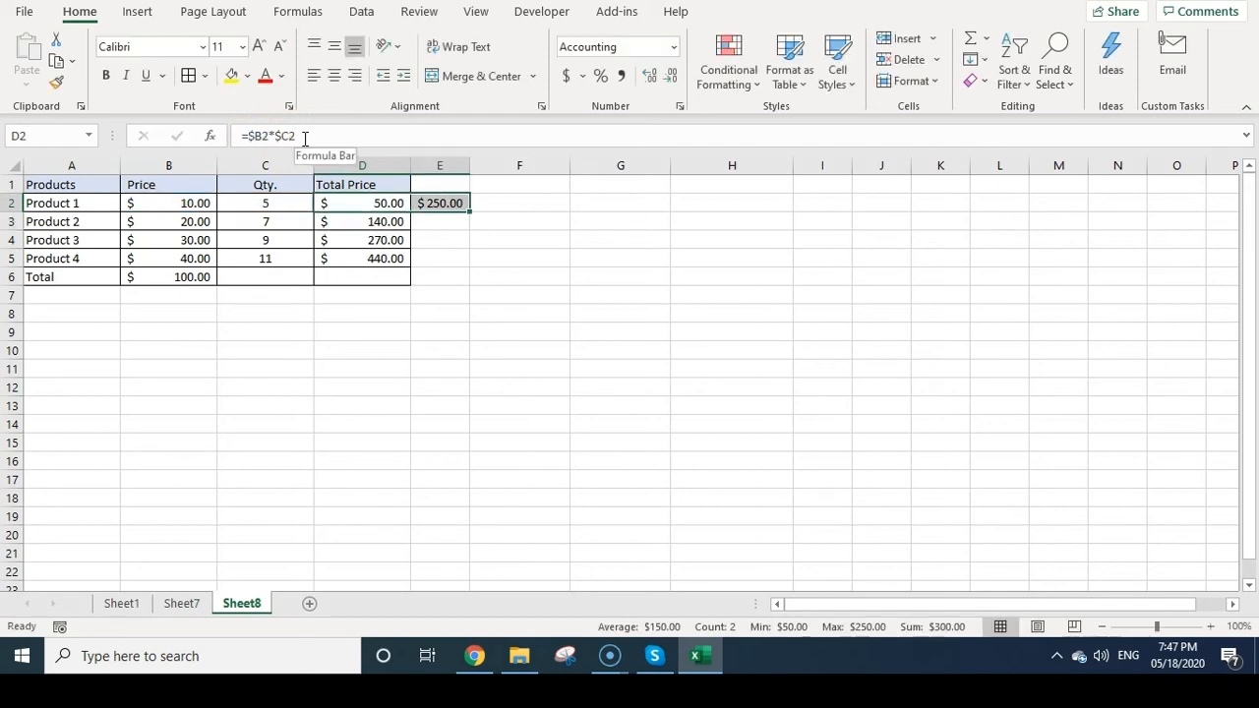
{"action": "key", "text": "ctrl+r"}
{"action": "key", "text": "Right"}
{"action": "left_click", "coordinate": [311, 139]}
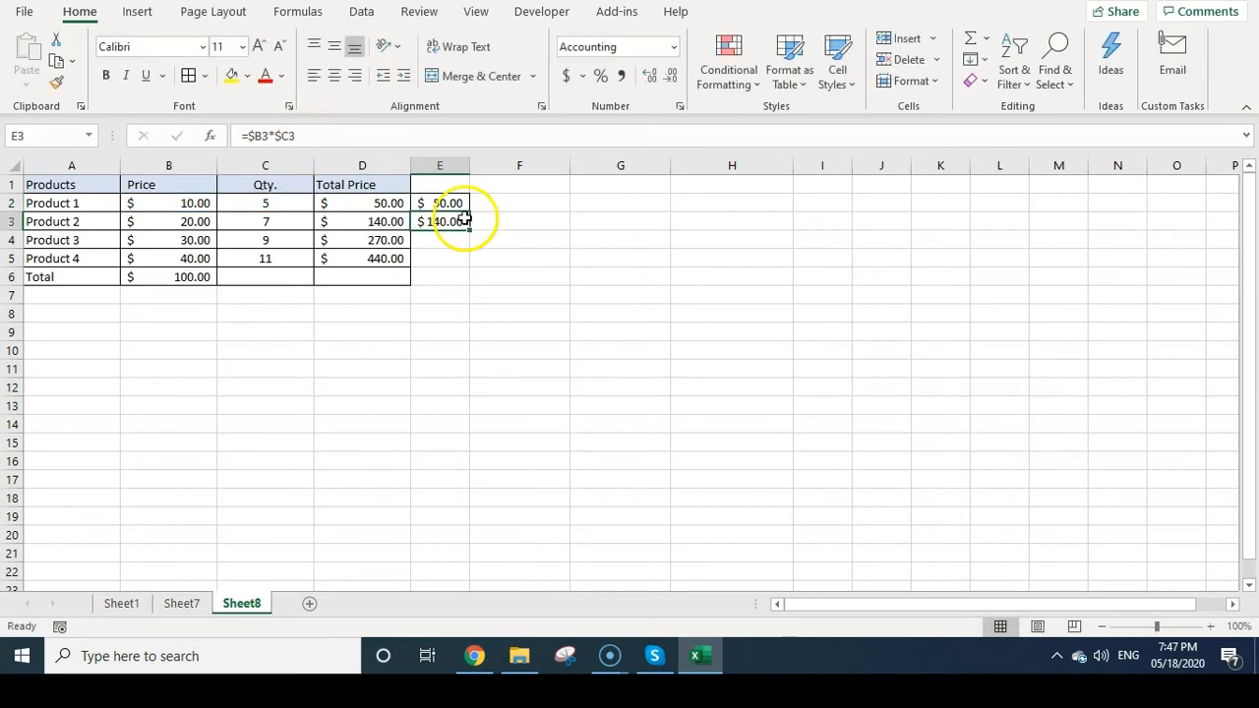
{"action": "left_click", "coordinate": [453, 220]}
{"action": "left_click", "coordinate": [431, 203]}
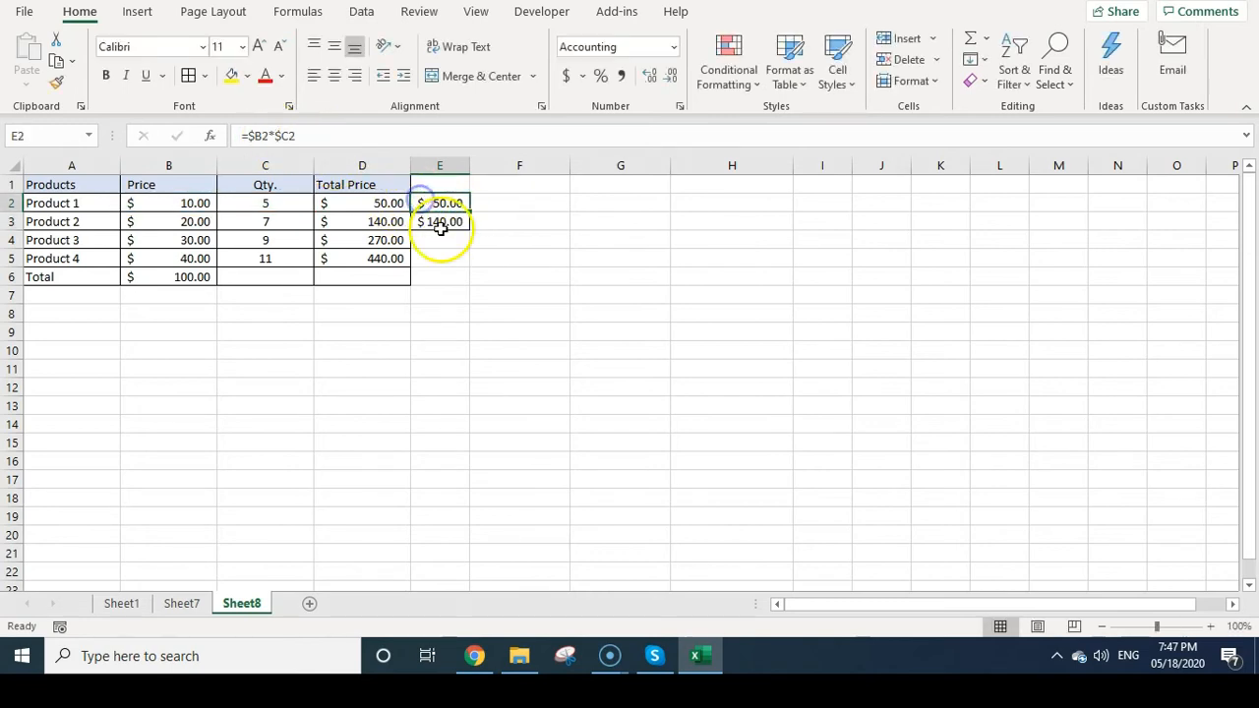
- Make the price reference in E2's formula fully absolute as $B$2 and fill the formula down into E3
{"action": "left_click", "coordinate": [268, 136]}
{"action": "type", "text": "$"}
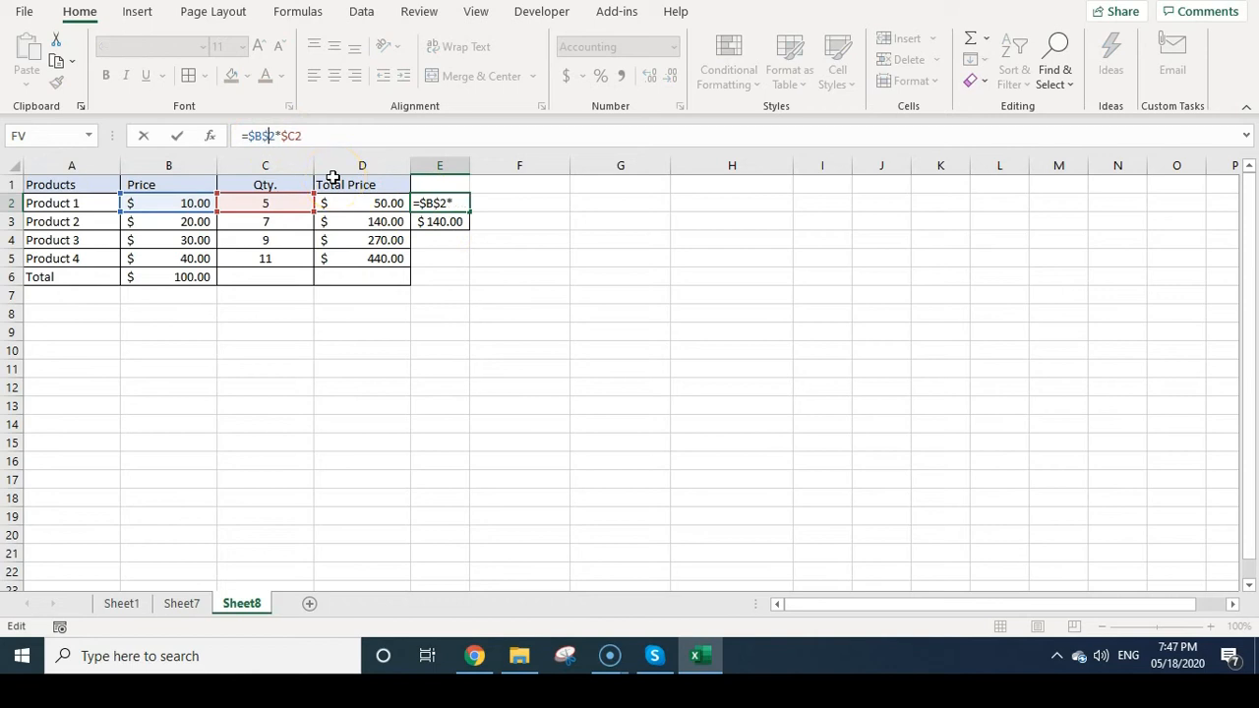
{"action": "left_click", "coordinate": [281, 134]}
{"action": "key", "text": "Return"}
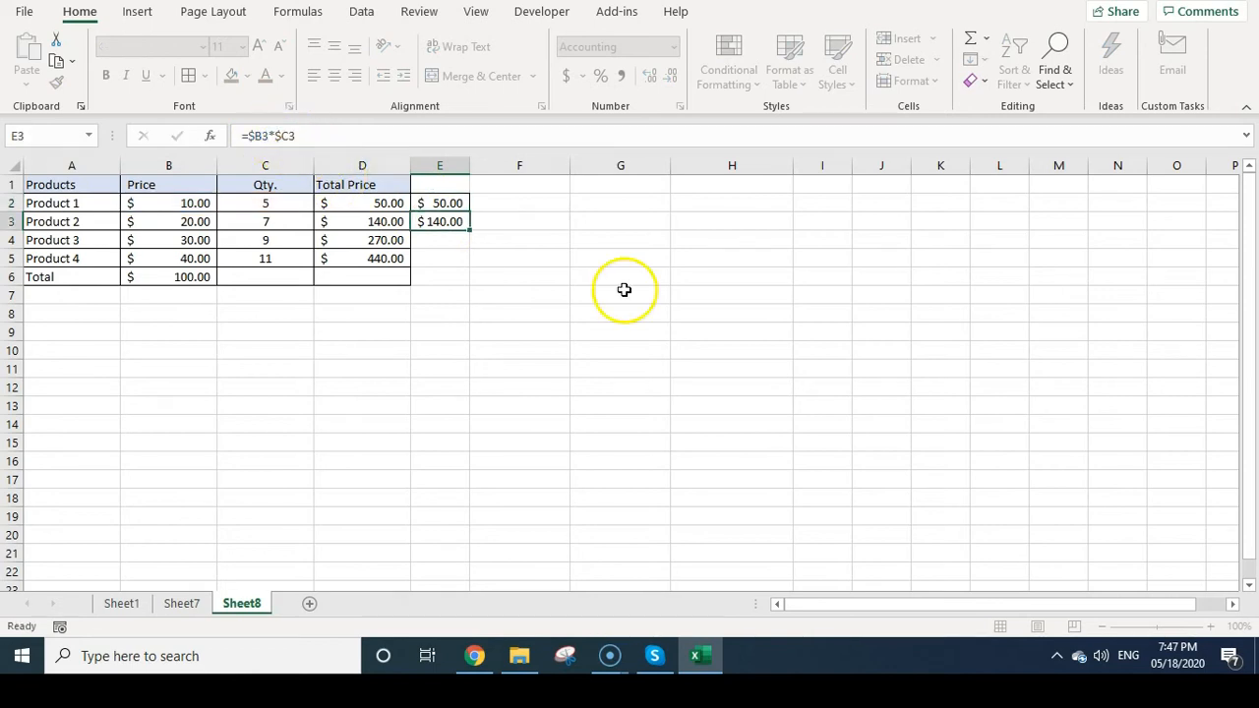
{"action": "key", "text": "ctrl+d"}
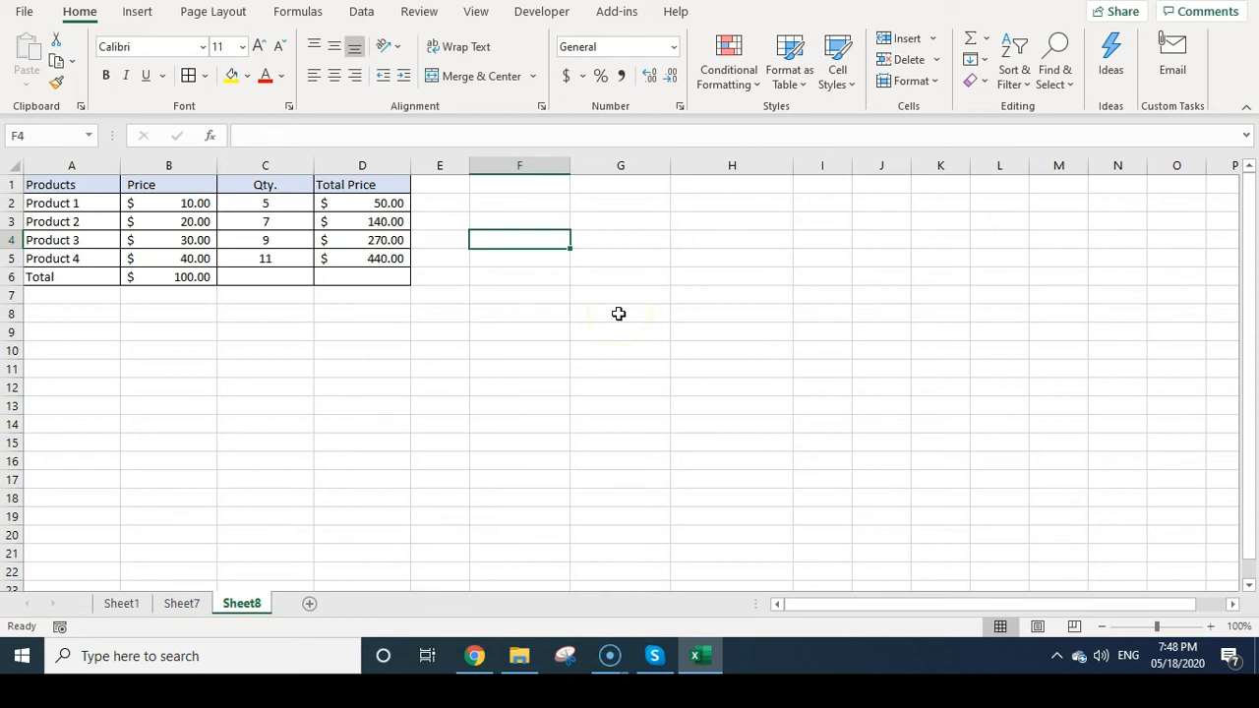
- Enter the sample cell references C2 in cell F2 and B2 in cell F3
{"action": "key", "text": "Up"}
{"action": "key", "text": "Up"}
{"action": "type", "text": "C"}
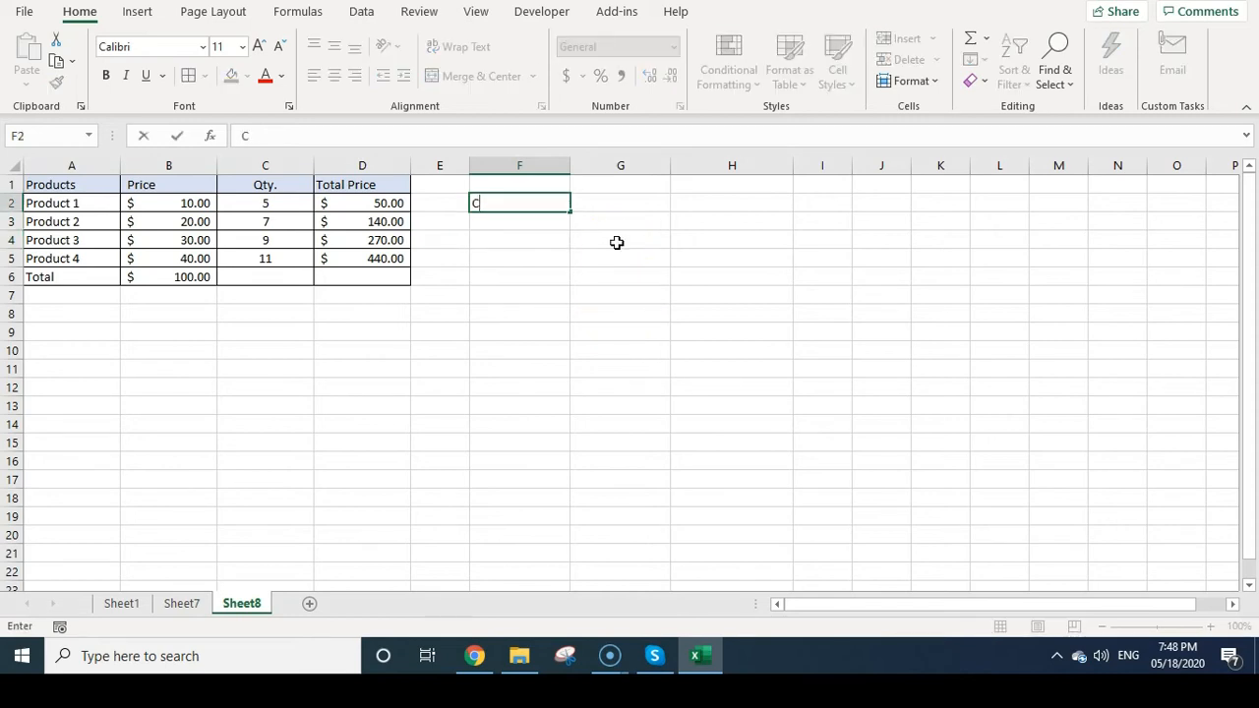
{"action": "type", "text": "2"}
{"action": "key", "text": "Return"}
{"action": "type", "text": "B2"}
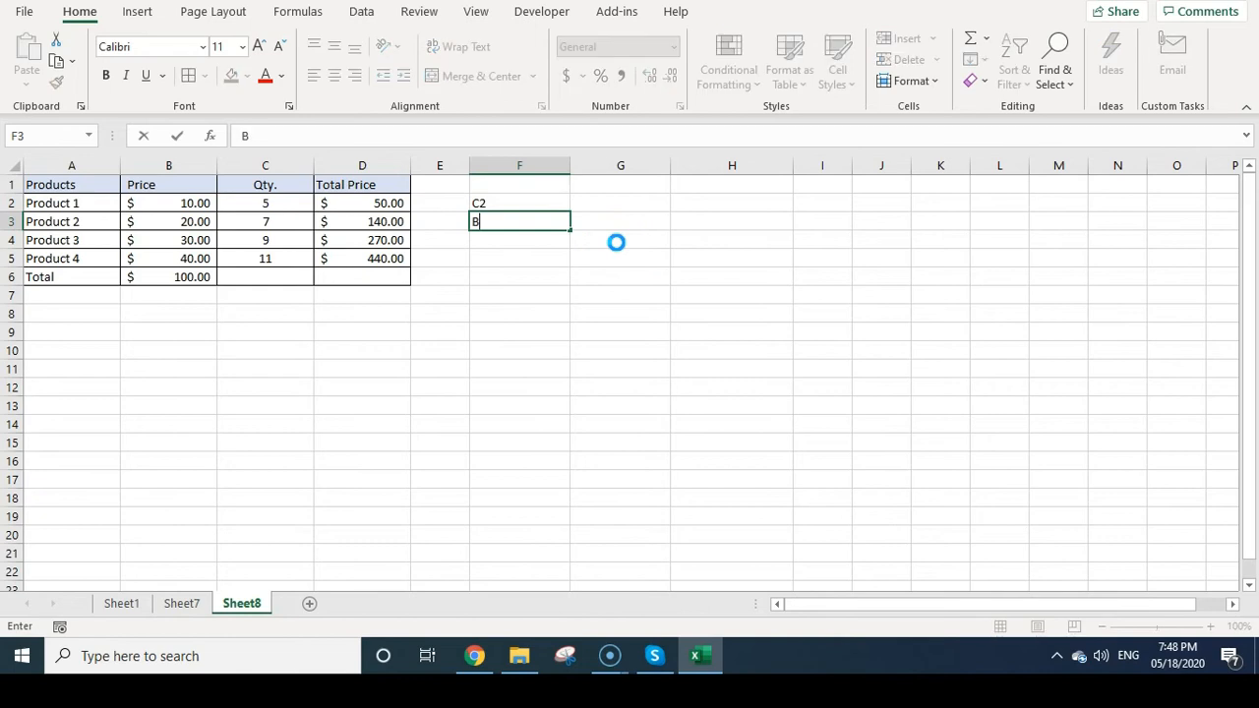
{"action": "key", "text": "Up"}
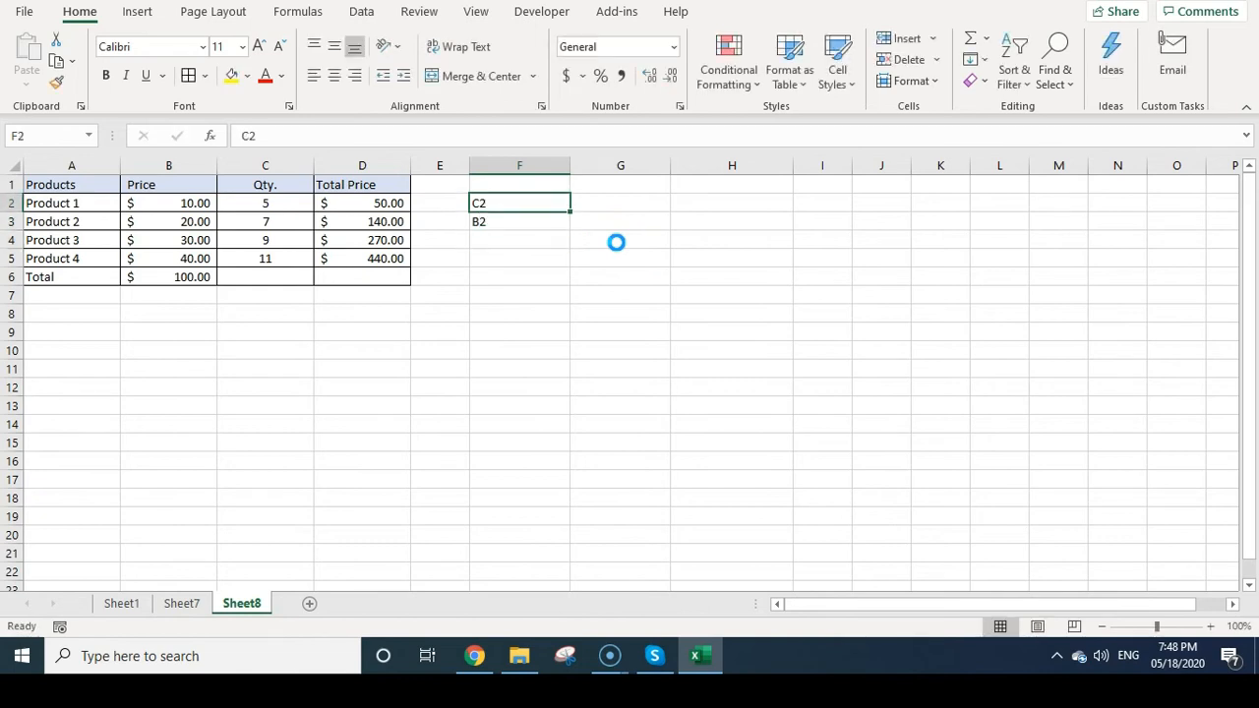
{"action": "key", "text": "Right"}
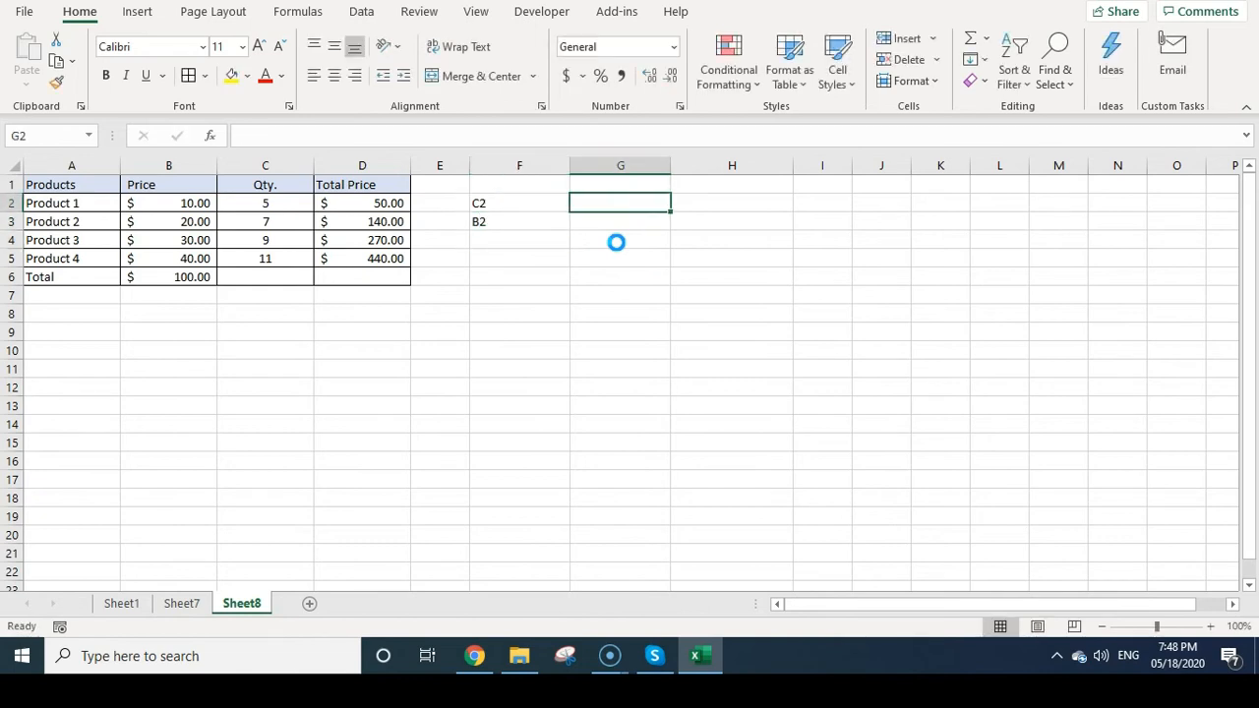
- Rewrite the sample references in F2 and F3 in absolute form as $C$2 and $B$2
{"action": "key", "text": "Left"}
{"action": "key", "text": "ctrl+c"}
{"action": "key", "text": "F2"}
{"action": "key", "text": "Home"}
{"action": "type", "text": "$"}
{"action": "key", "text": "Right"}
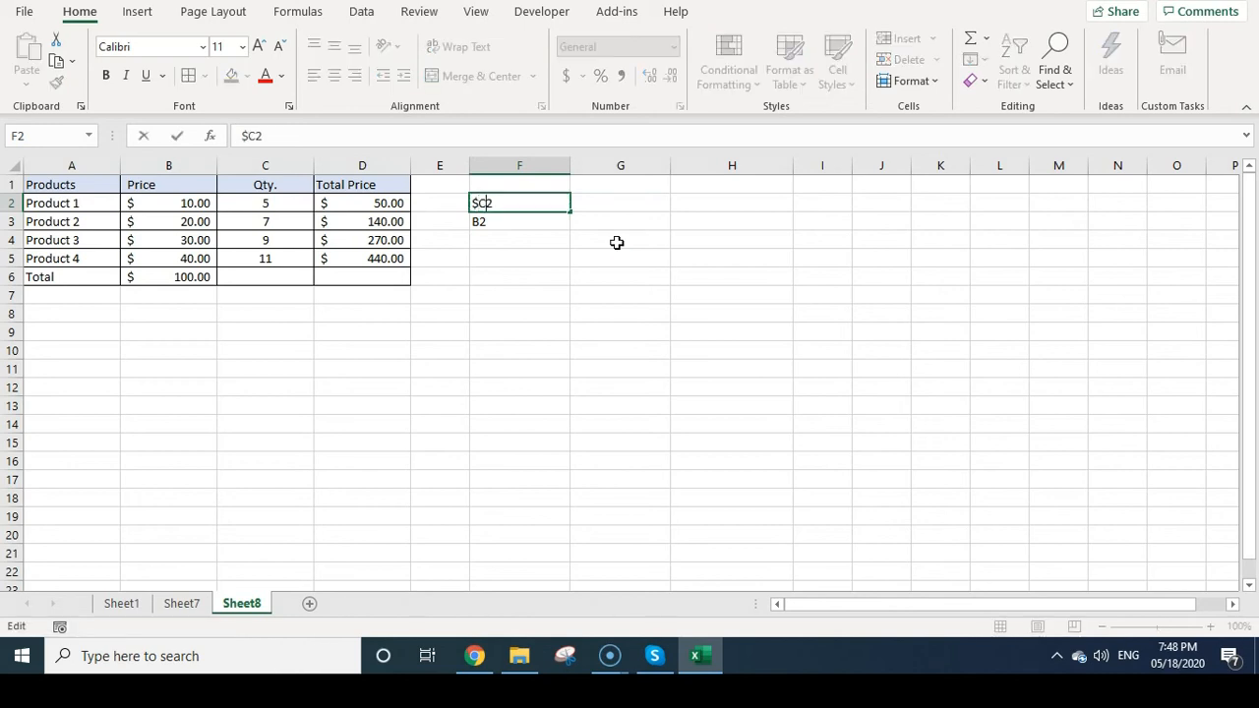
{"action": "type", "text": "$"}
{"action": "key", "text": "Return"}
{"action": "key", "text": "F2"}
{"action": "type", "text": "$"}
{"action": "key", "text": "Right"}
{"action": "type", "text": "$"}
{"action": "key", "text": "ctrl+Return"}
{"action": "key", "text": "Up"}
{"action": "key", "text": "Right"}
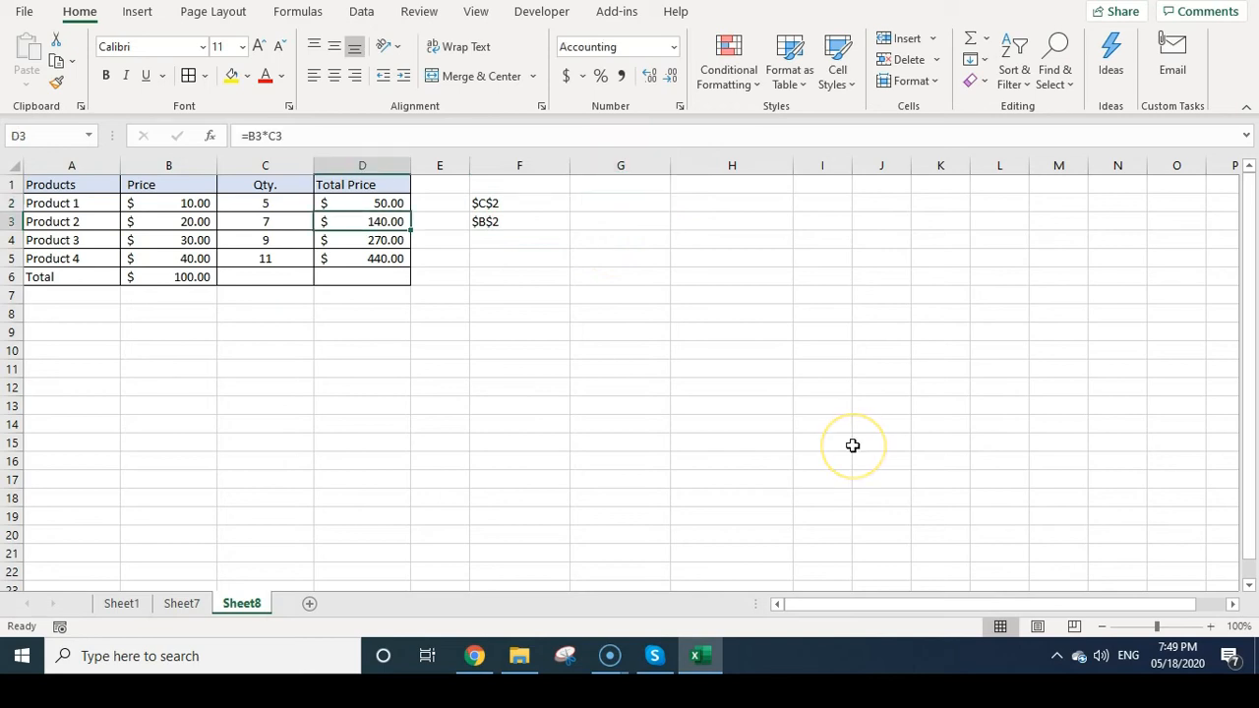
- Make both references in D3's formula absolute so that it reads =$B$3*$C$3
{"action": "left_click", "coordinate": [320, 135]}
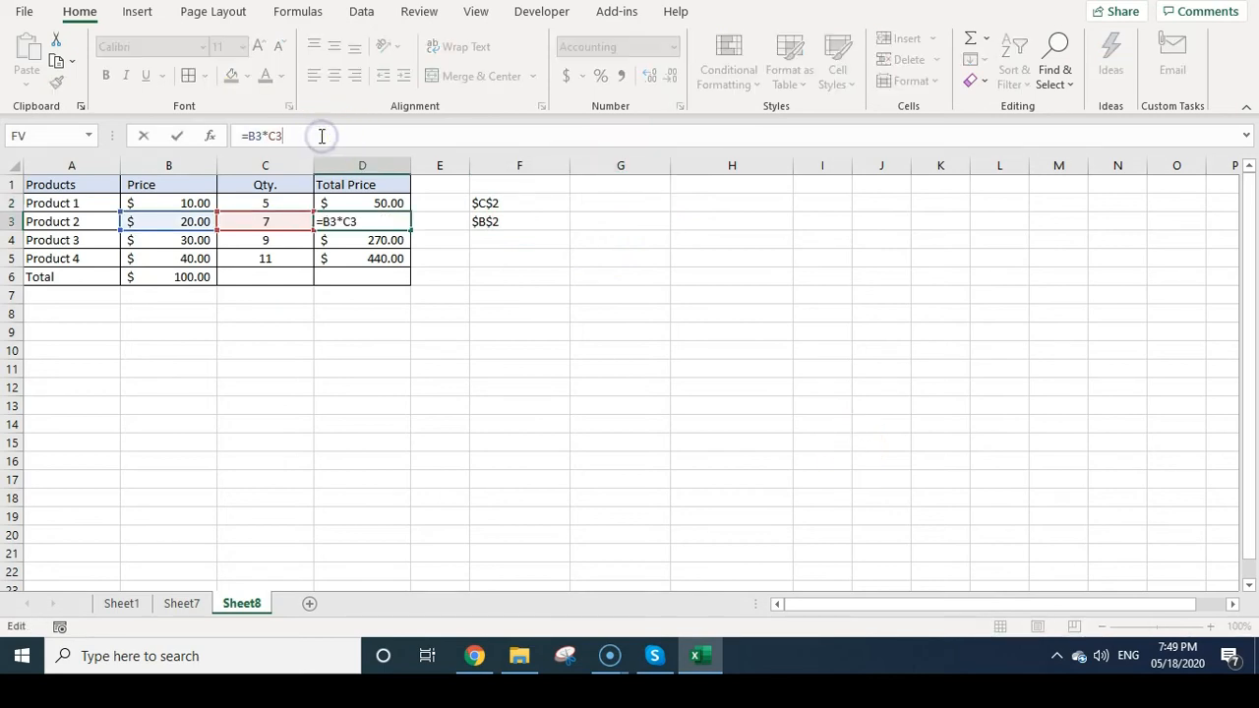
{"action": "left_click", "coordinate": [311, 138]}
{"action": "key", "text": "F4"}
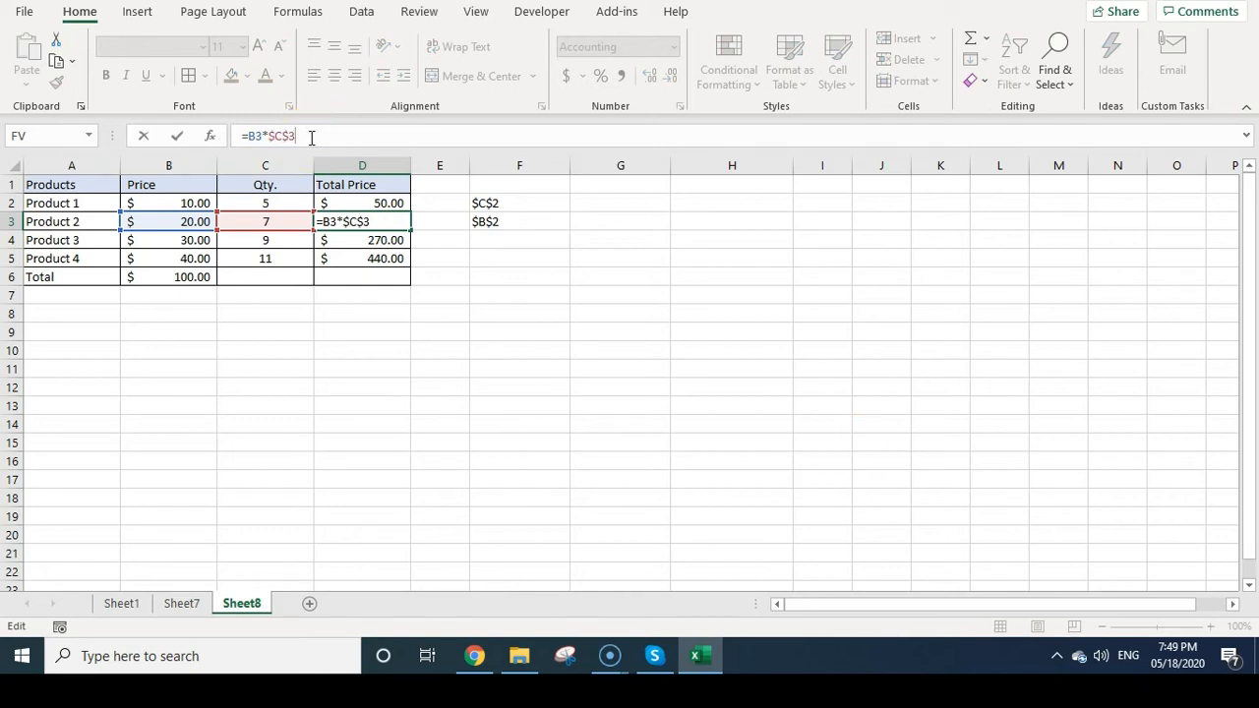
{"action": "double_click", "coordinate": [254, 136]}
{"action": "key", "text": "F4"}
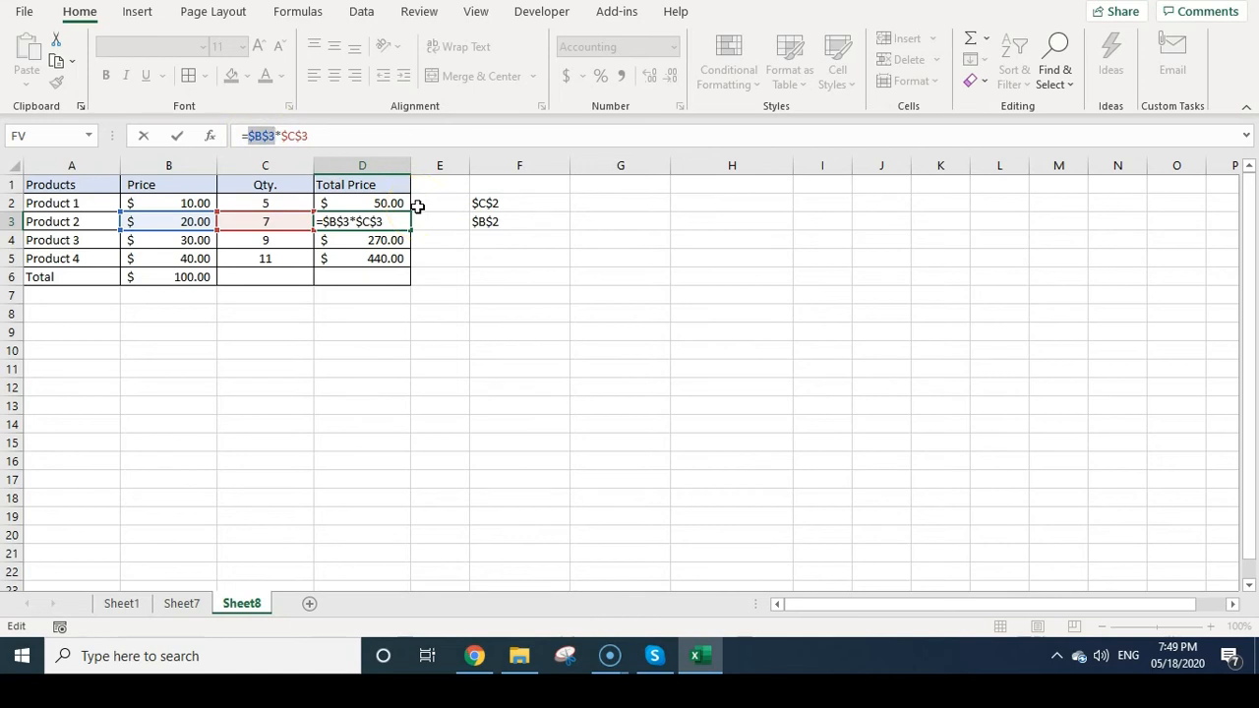
{"action": "key", "text": "Return"}
- Clear the sample references from F2:F3 and fill D2's column-locked formula down through D5
{"action": "left_click_drag", "start_coordinate": [485, 204], "coordinate": [514, 234]}
{"action": "key", "text": "Delete"}
{"action": "left_click_drag", "start_coordinate": [394, 204], "coordinate": [397, 258]}
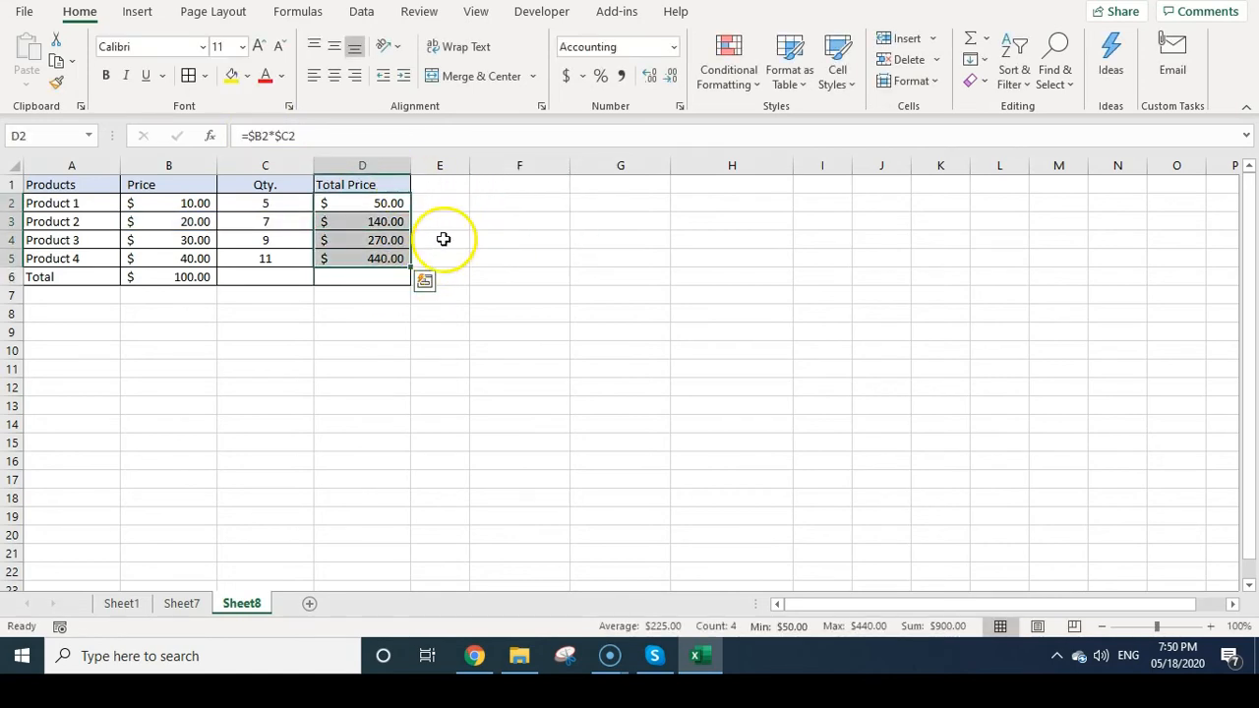
- Check which cells the Total Price formulas in D4 and D5 refer to
{"action": "left_click", "coordinate": [384, 258]}
{"action": "left_click", "coordinate": [371, 241]}
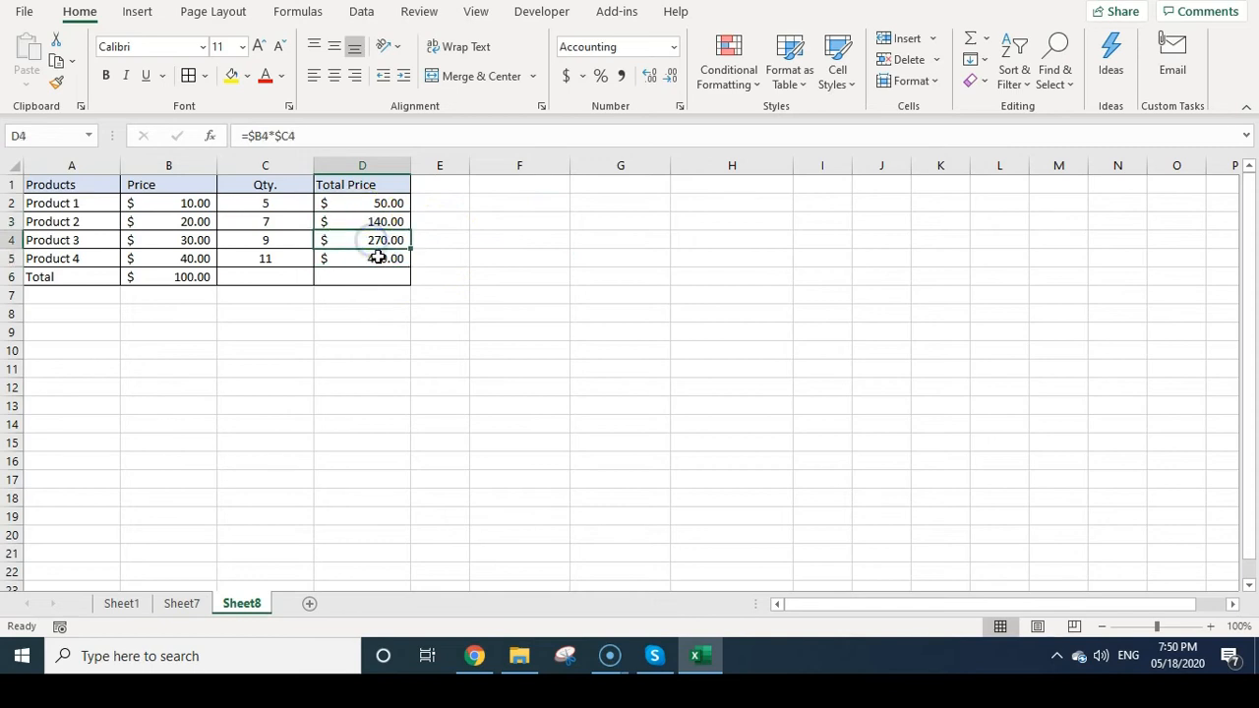
{"action": "left_click", "coordinate": [378, 257]}
{"action": "left_click_drag", "start_coordinate": [261, 139], "coordinate": [252, 140]}
- Try to fill the Total Price formulas from column D across into column E
{"action": "left_click_drag", "start_coordinate": [386, 203], "coordinate": [443, 251]}
{"action": "key", "text": "ctrl+r"}
{"action": "left_click", "coordinate": [511, 245]}
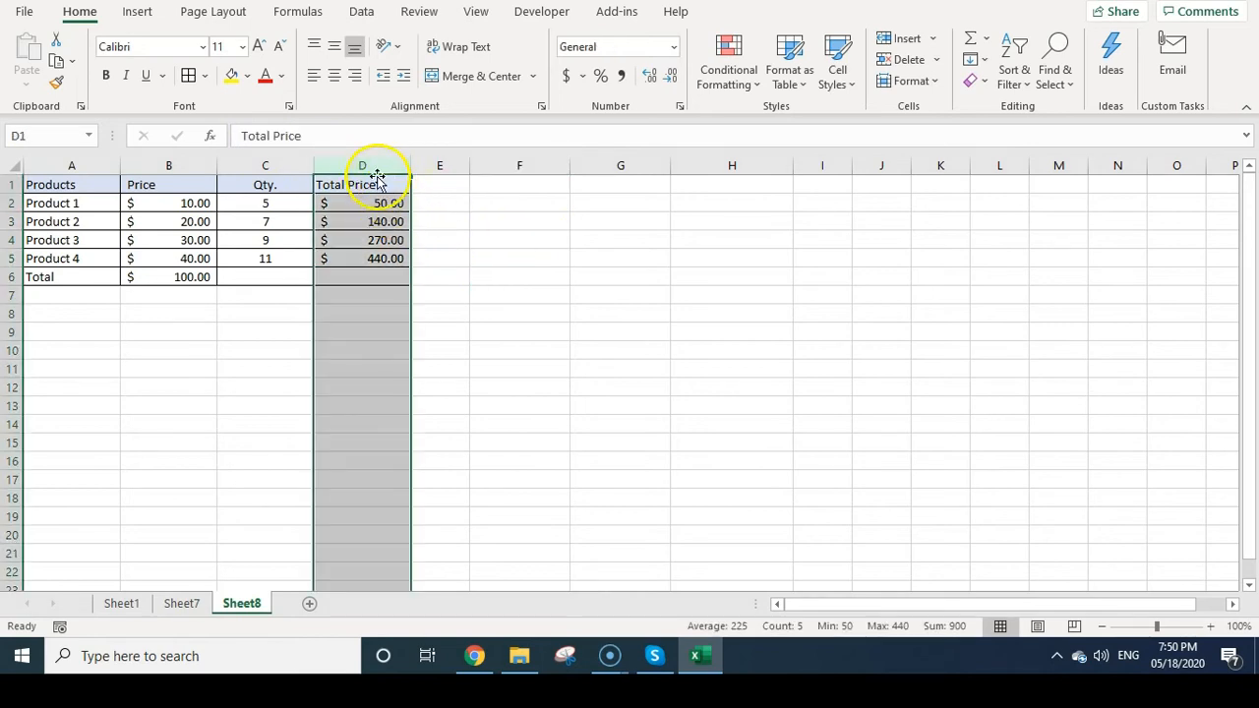
- Insert a blank column before Total Price to check its shifted formulas, and undo the insertion
{"action": "right_click", "coordinate": [375, 172]}
{"action": "left_click", "coordinate": [444, 326]}
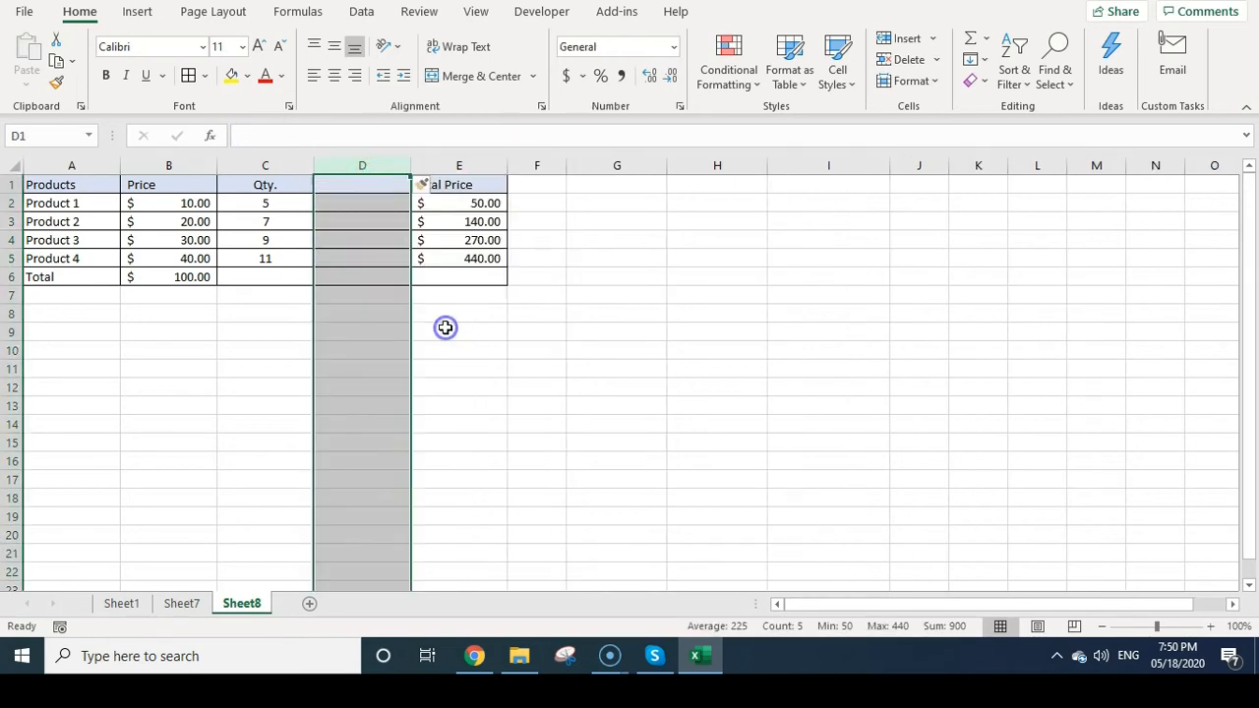
{"action": "left_click_drag", "start_coordinate": [472, 204], "coordinate": [494, 253]}
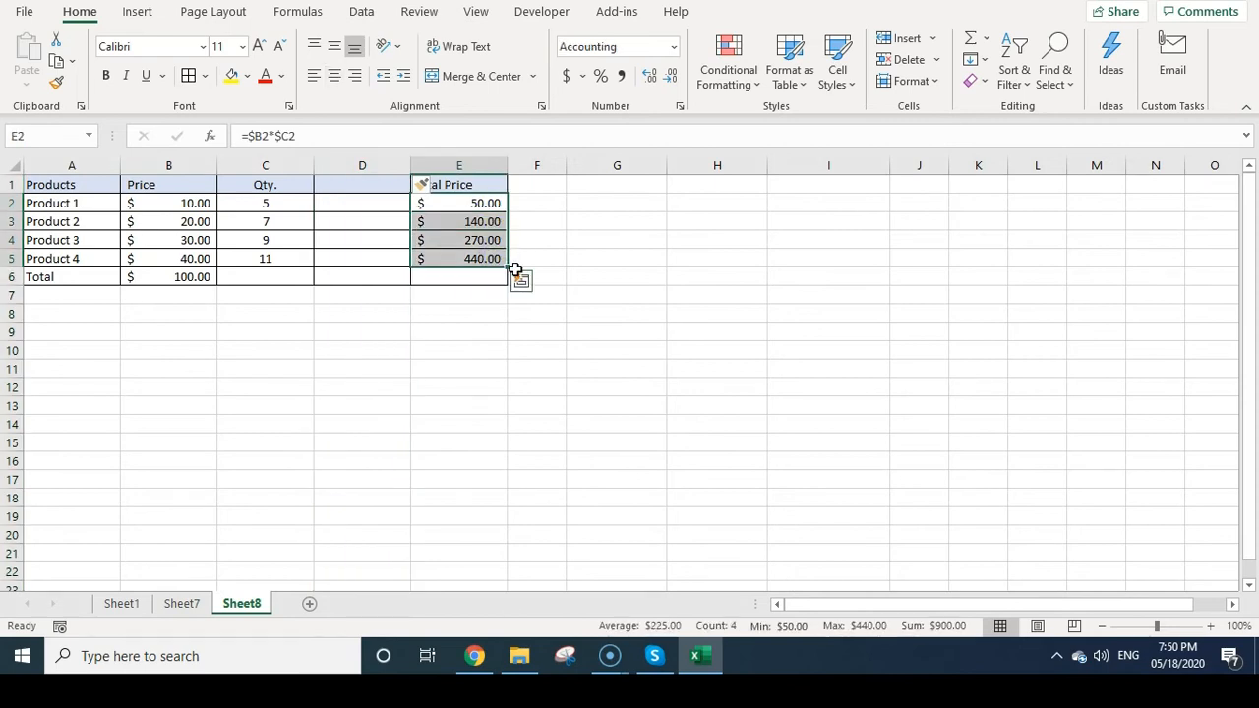
{"action": "key", "text": "ctrl+z"}
{"action": "left_click", "coordinate": [422, 295]}
- Copy the Total Price formulas in D2:D5 and paste only their formulas and number formats starting at H2
{"action": "left_click", "coordinate": [376, 204]}
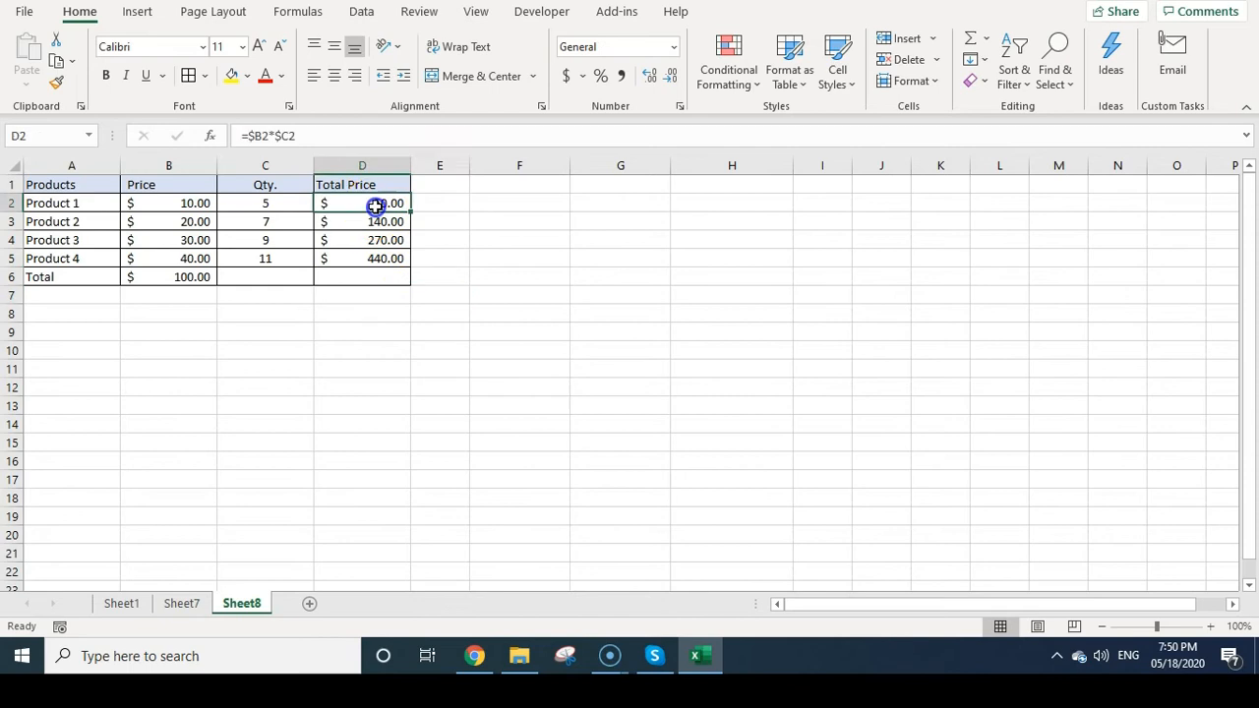
{"action": "left_click_drag", "start_coordinate": [376, 204], "coordinate": [401, 258]}
{"action": "key", "text": "ctrl+c"}
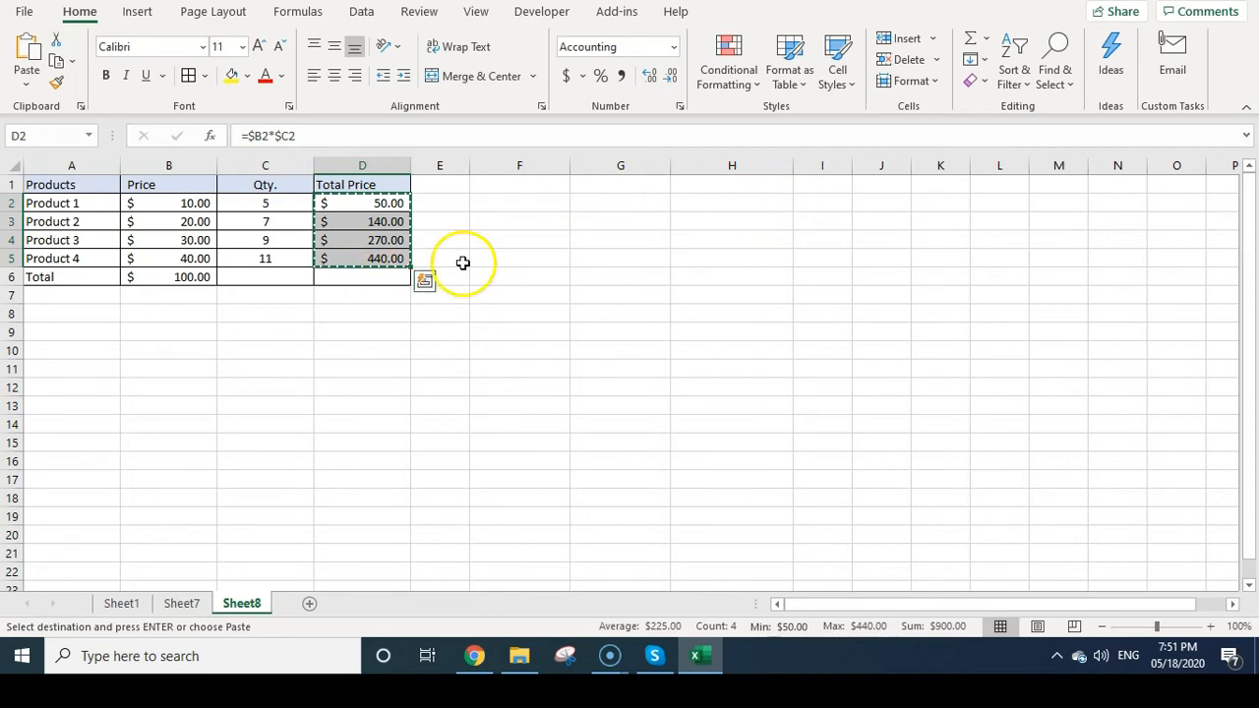
{"action": "left_click", "coordinate": [719, 202]}
{"action": "right_click", "coordinate": [719, 202]}
{"action": "left_click", "coordinate": [772, 241]}
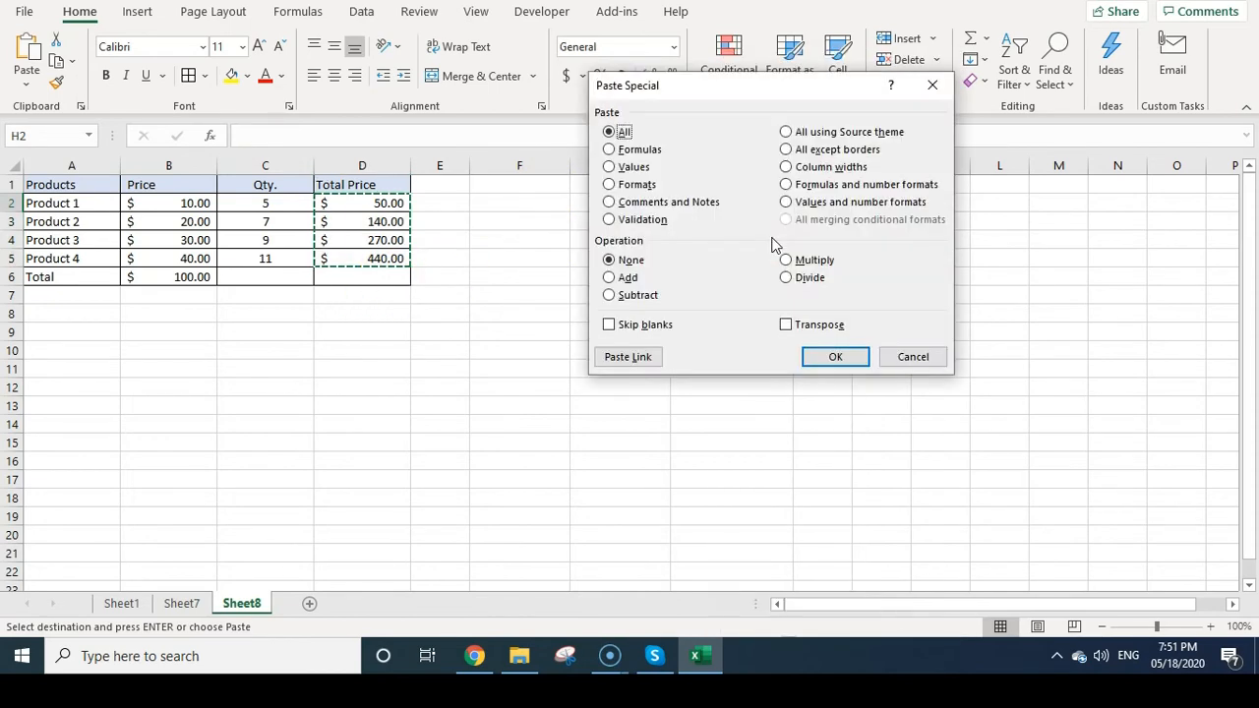
{"action": "left_click", "coordinate": [810, 186]}
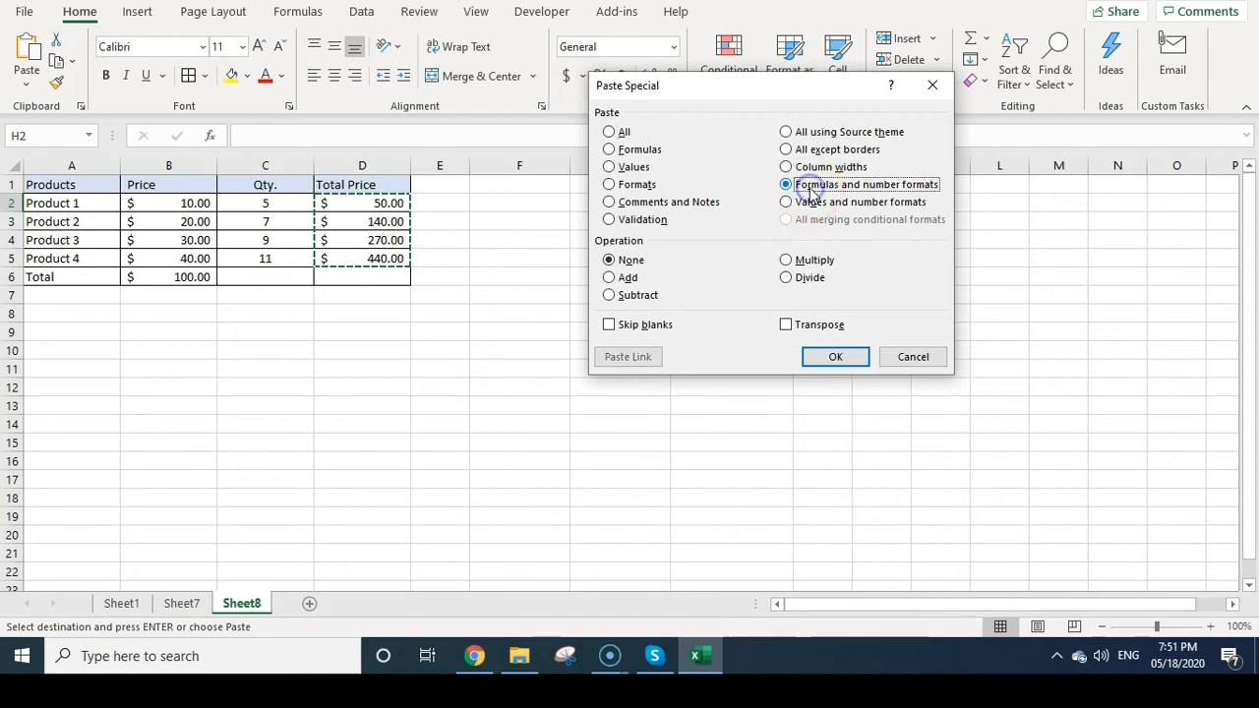
{"action": "left_click", "coordinate": [835, 357]}
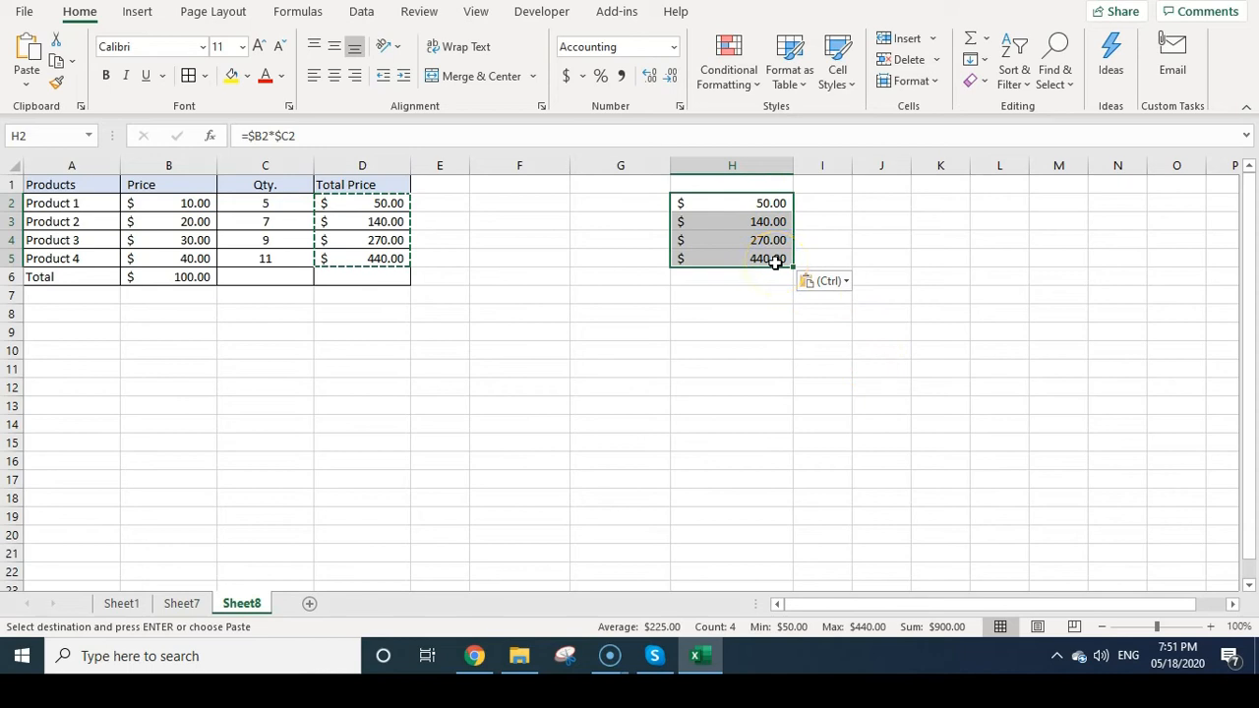
- Paste the copied totals from H2:H5 as values only, starting at I2
{"action": "left_click", "coordinate": [818, 202]}
{"action": "right_click", "coordinate": [818, 202]}
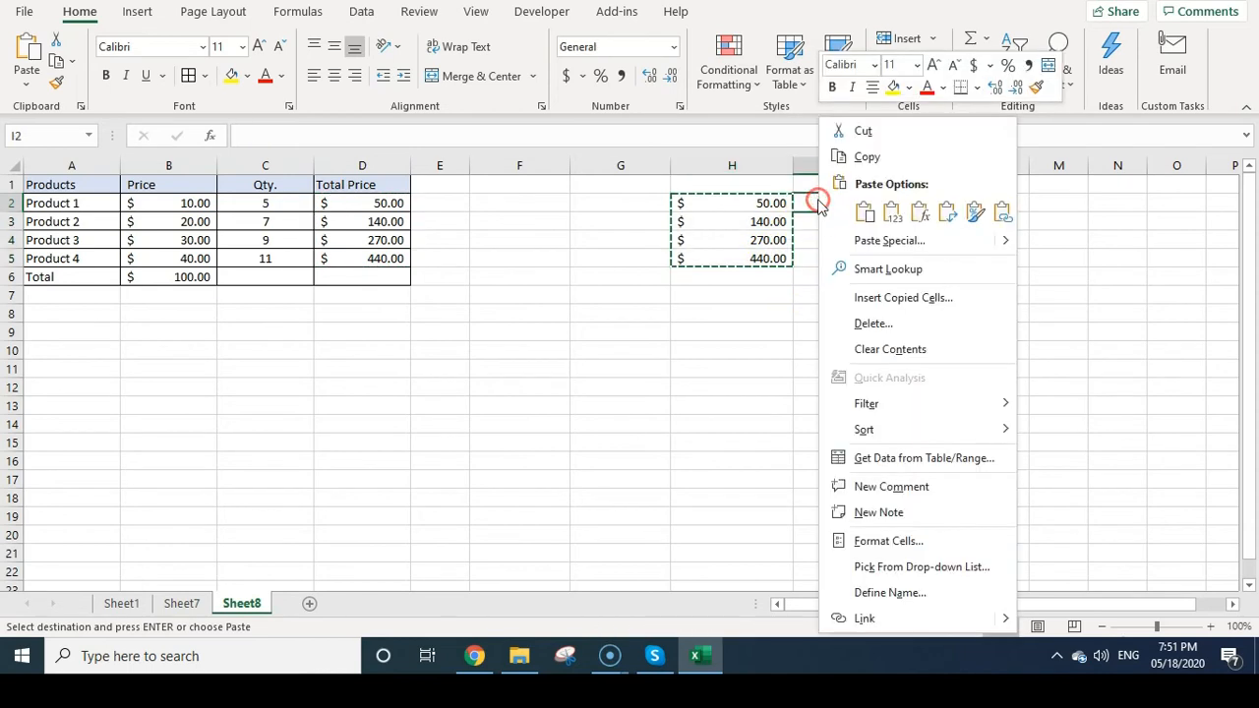
{"action": "left_click", "coordinate": [889, 241]}
{"action": "left_click", "coordinate": [770, 177]}
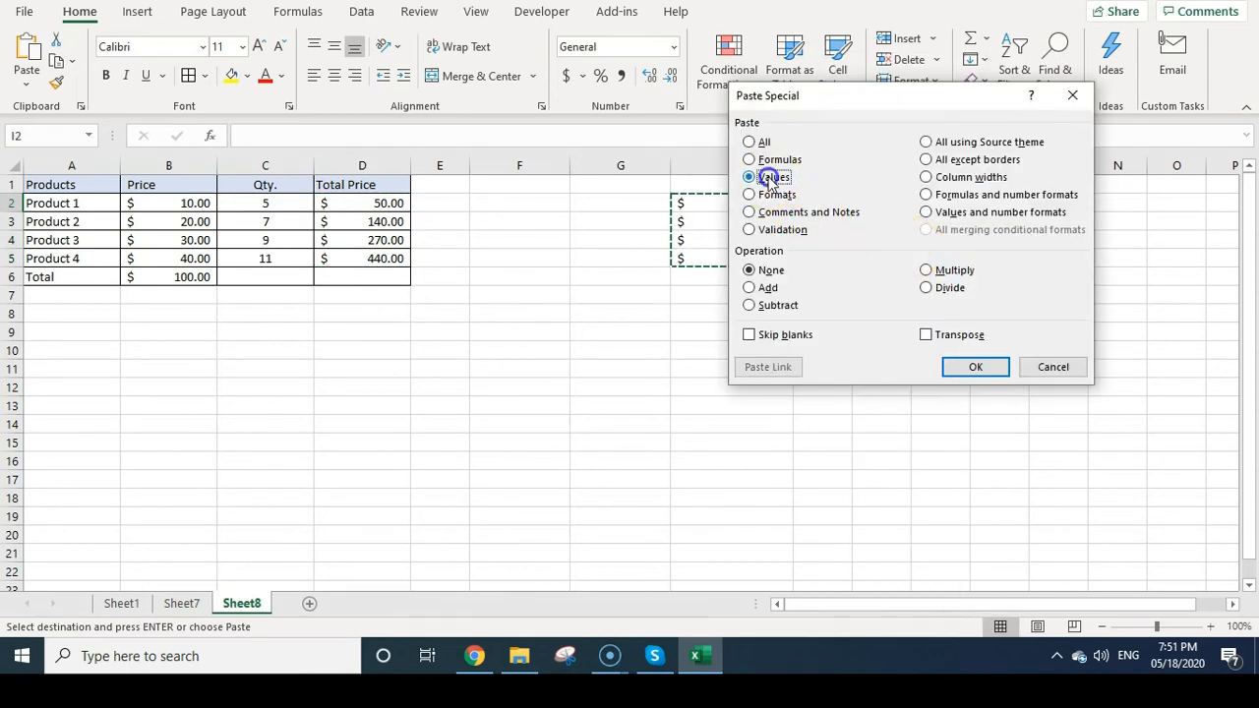
{"action": "left_click", "coordinate": [974, 366]}
{"action": "left_click", "coordinate": [817, 351]}
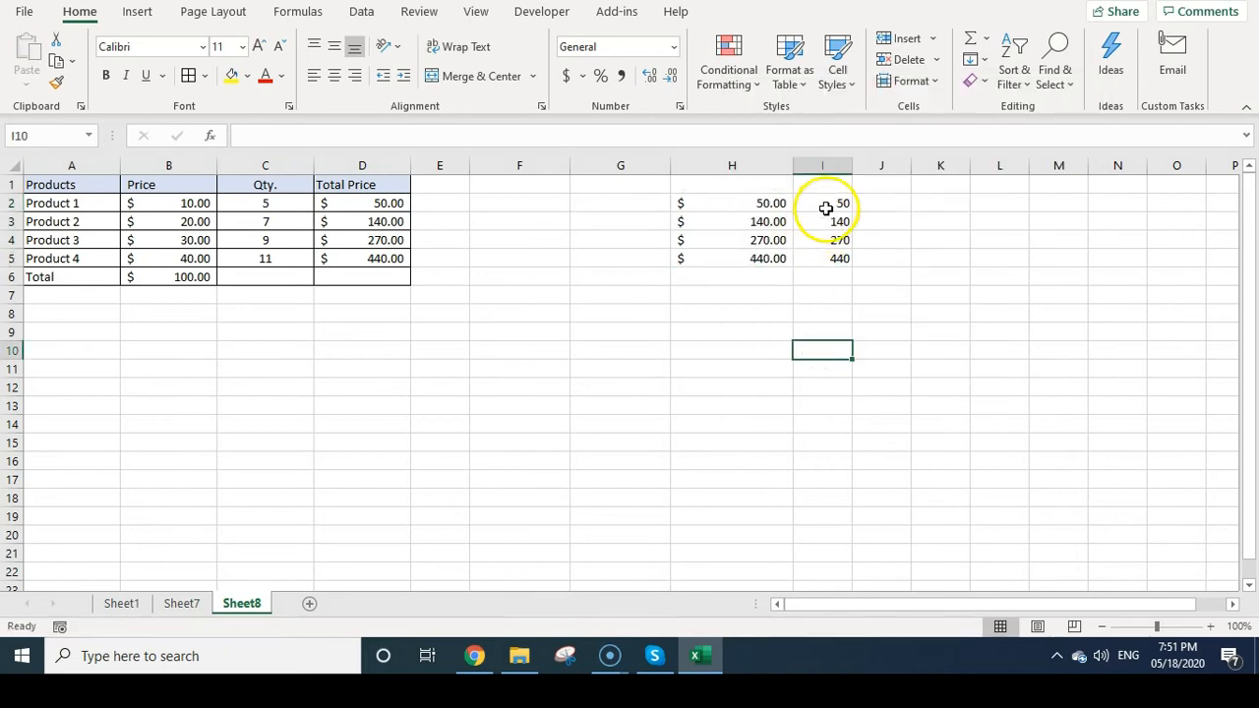
- Compare the pasted values in I2:I5 with the price in B2 and the formula in D2
{"action": "left_click_drag", "start_coordinate": [826, 209], "coordinate": [841, 259]}
{"action": "left_click_drag", "start_coordinate": [832, 203], "coordinate": [824, 264]}
{"action": "left_click", "coordinate": [197, 202]}
{"action": "left_click", "coordinate": [392, 202]}
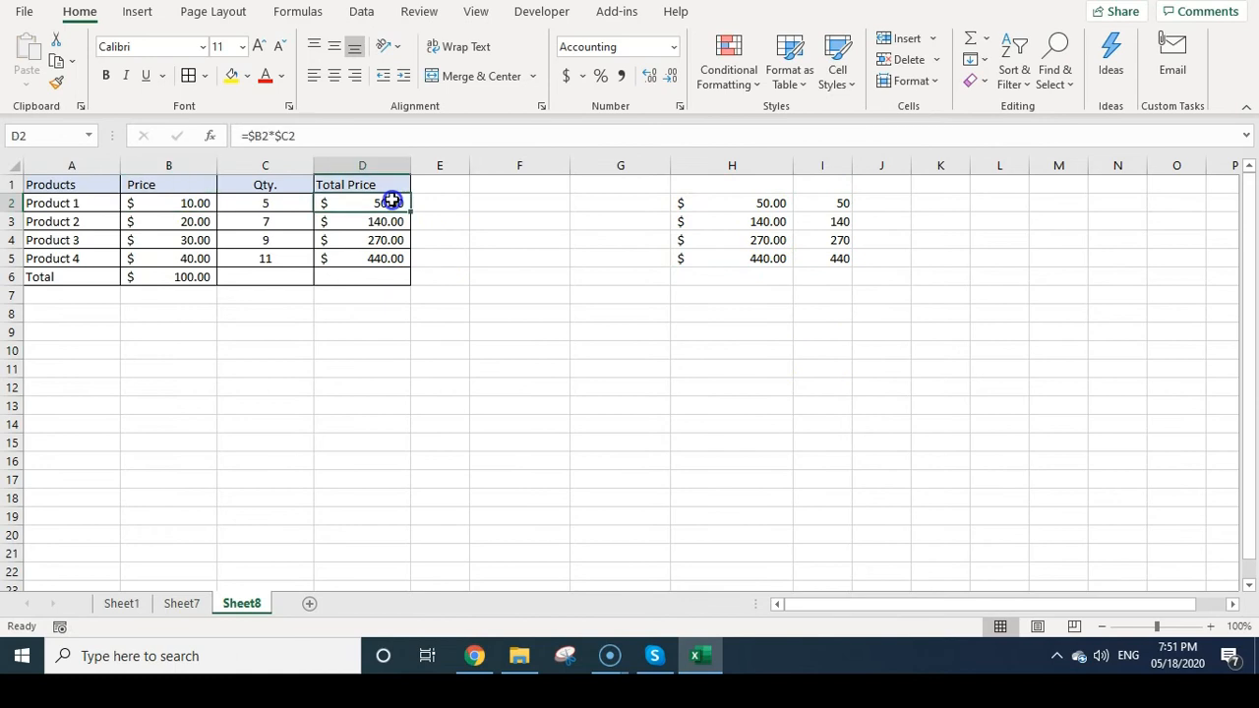
- Set Product 1's price in B2 to 100
{"action": "left_click", "coordinate": [194, 203]}
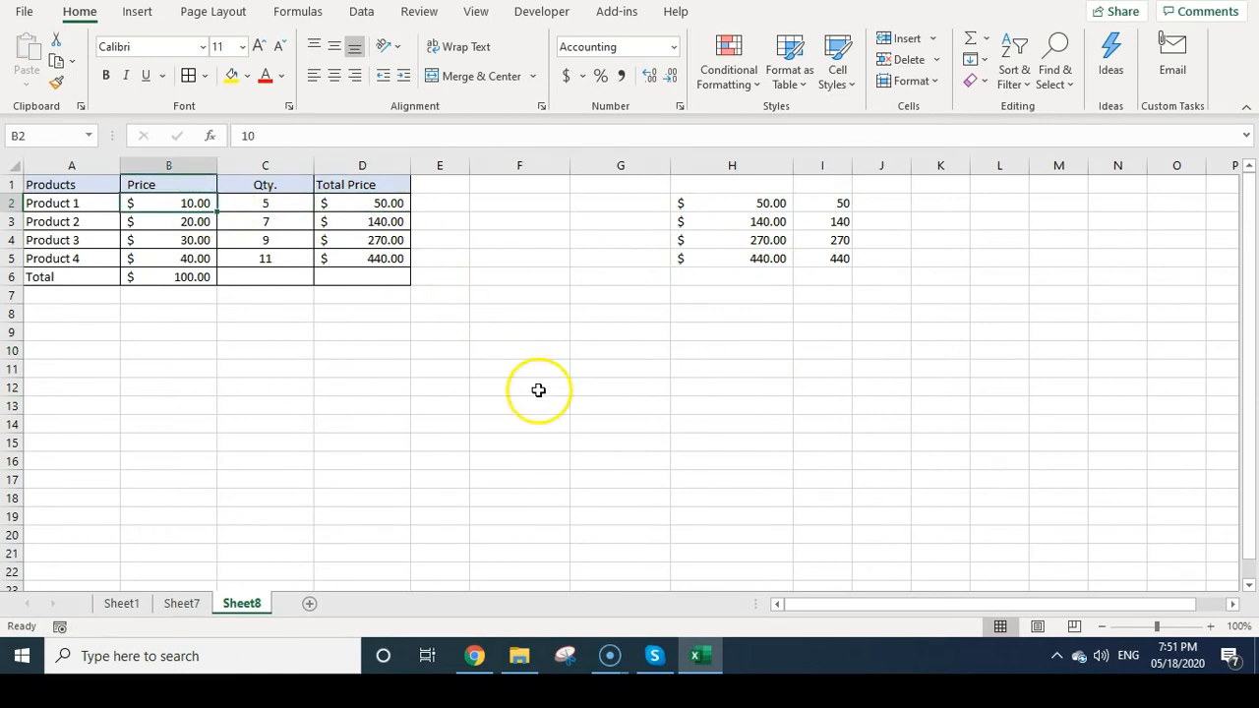
{"action": "type", "text": "1"}
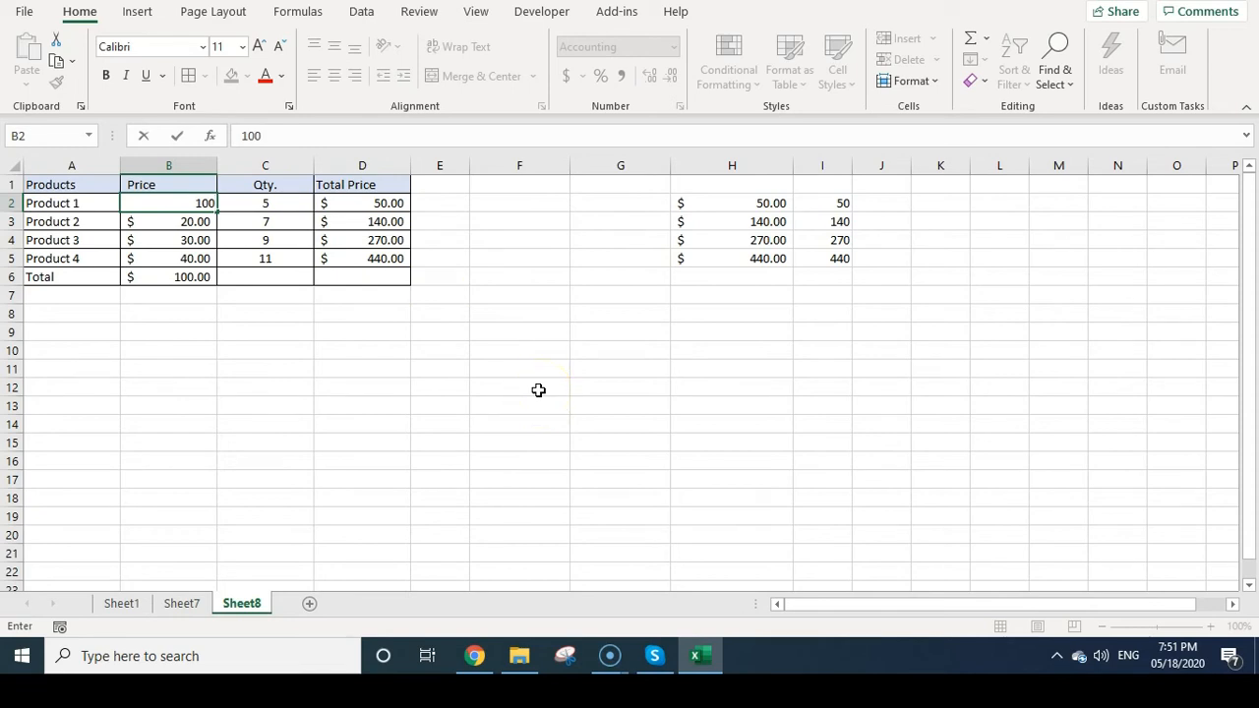
{"action": "key", "text": "Return"}
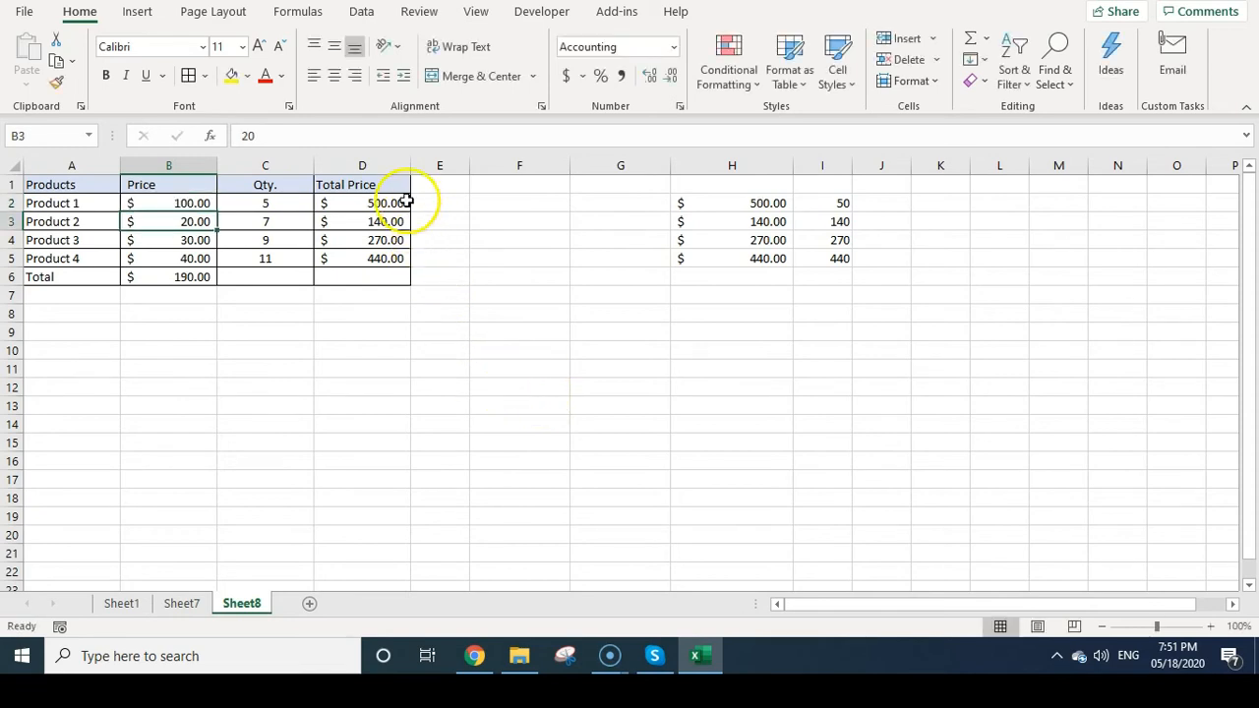
- Check how the formula copy in H2 and the value copy in I2 responded, and clear H1:I5
{"action": "left_click", "coordinate": [724, 201]}
{"action": "left_click", "coordinate": [818, 205]}
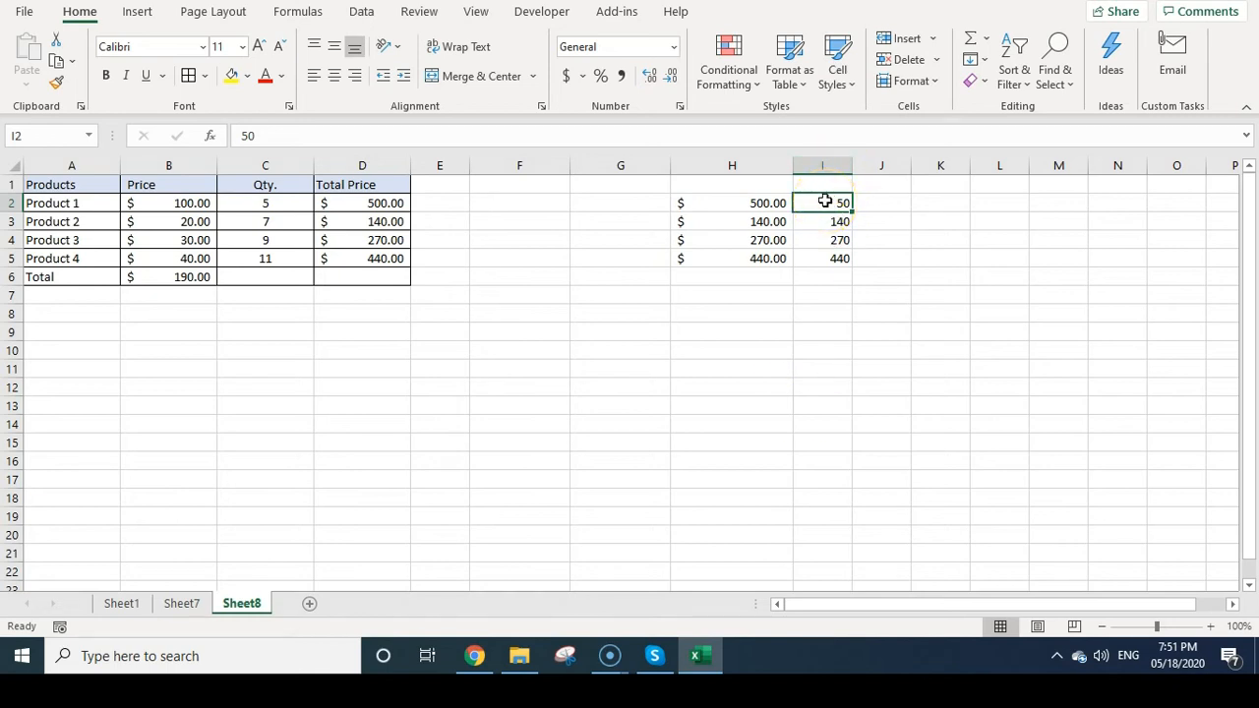
{"action": "left_click_drag", "start_coordinate": [732, 186], "coordinate": [810, 269]}
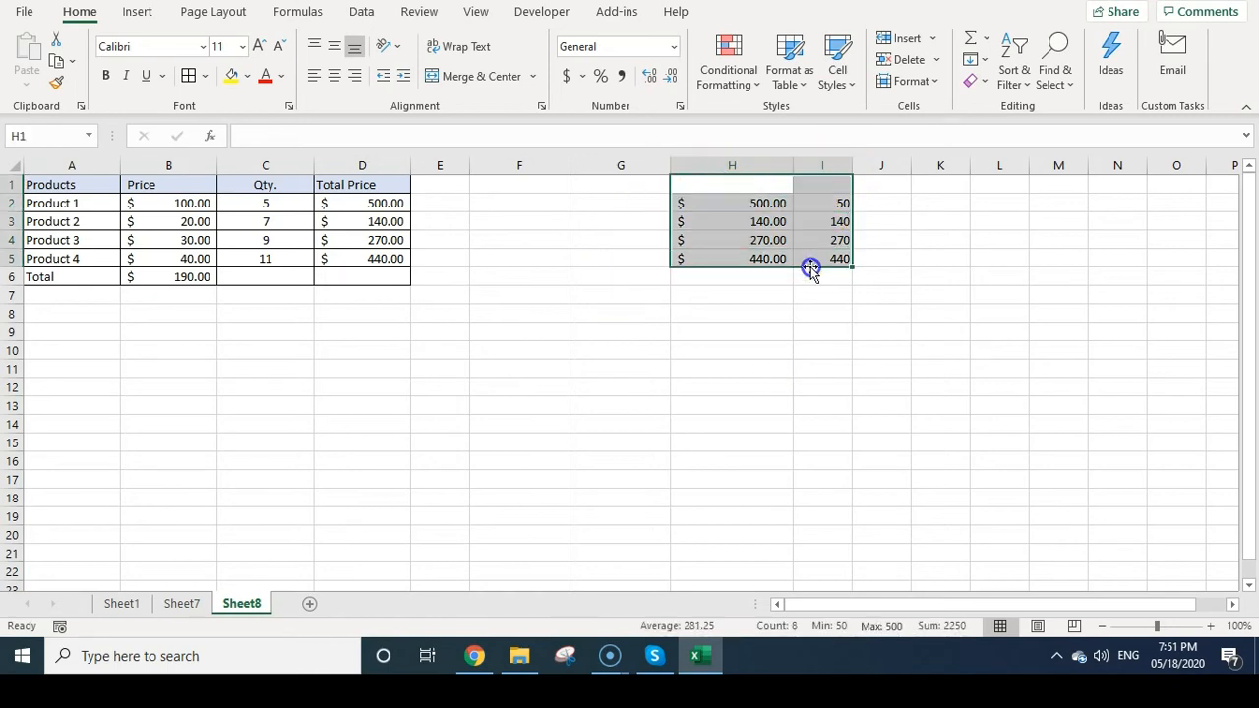
{"action": "key", "text": "Delete"}
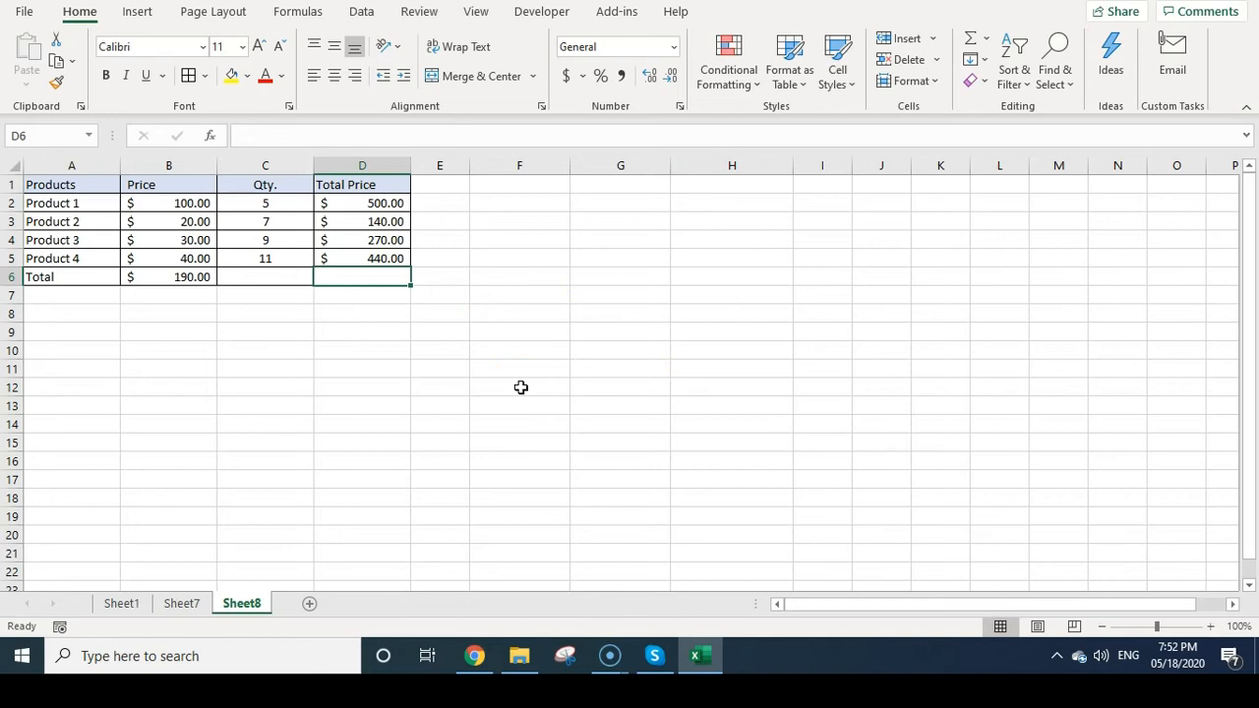
- Append a division by 100 to the price total in B6 so that it reads =B2+B3+B4+B5/100
{"action": "type", "text": "="}
{"action": "key", "text": "Escape"}
{"action": "key", "text": "Left"}
{"action": "key", "text": "Left"}
{"action": "key", "text": "F2"}
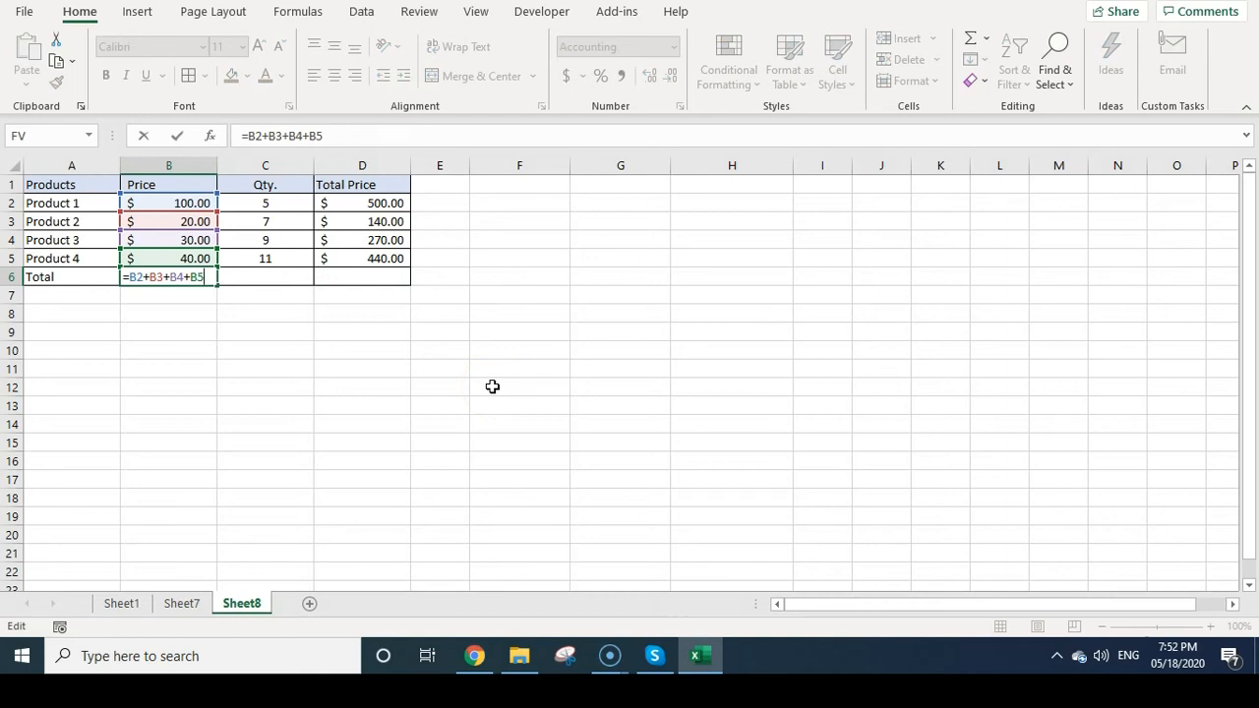
{"action": "type", "text": "/100"}
{"action": "key", "text": "Return"}
- Enclose the sum in B6's formula in parentheses so that it reads =(B2+B3+B4+B5)/100
{"action": "key", "text": "Up"}
{"action": "key", "text": "F2"}
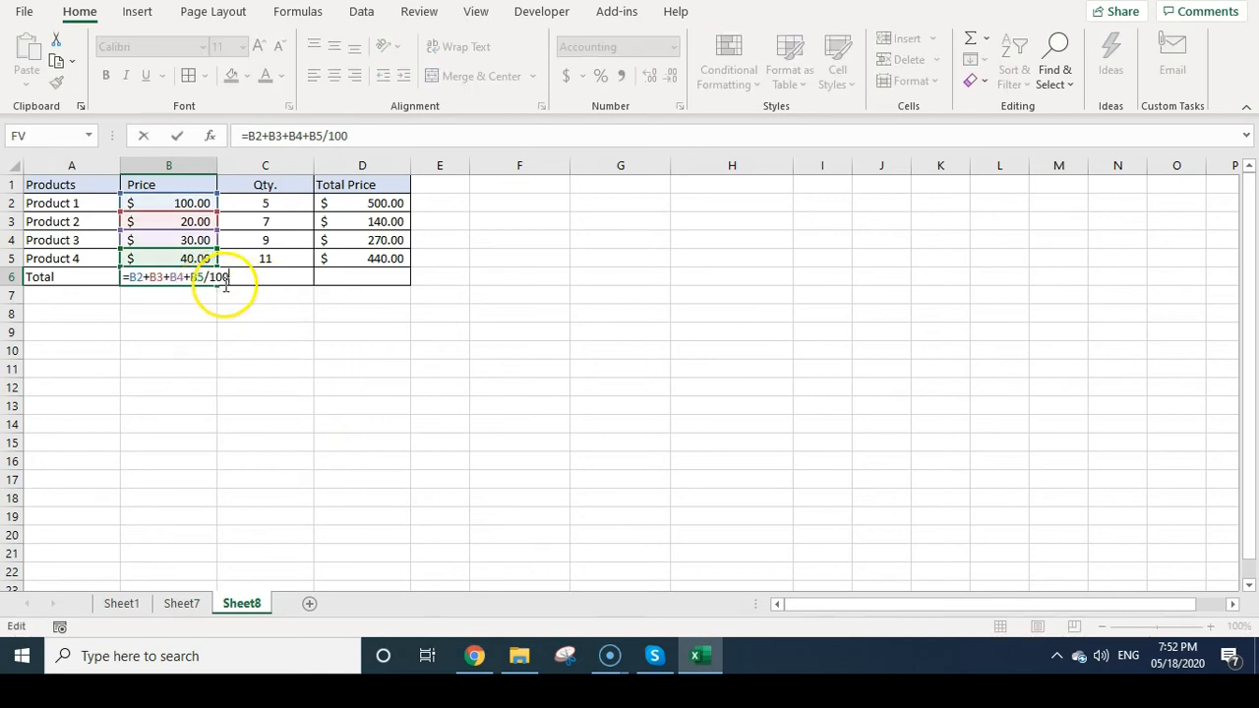
{"action": "left_click", "coordinate": [192, 277]}
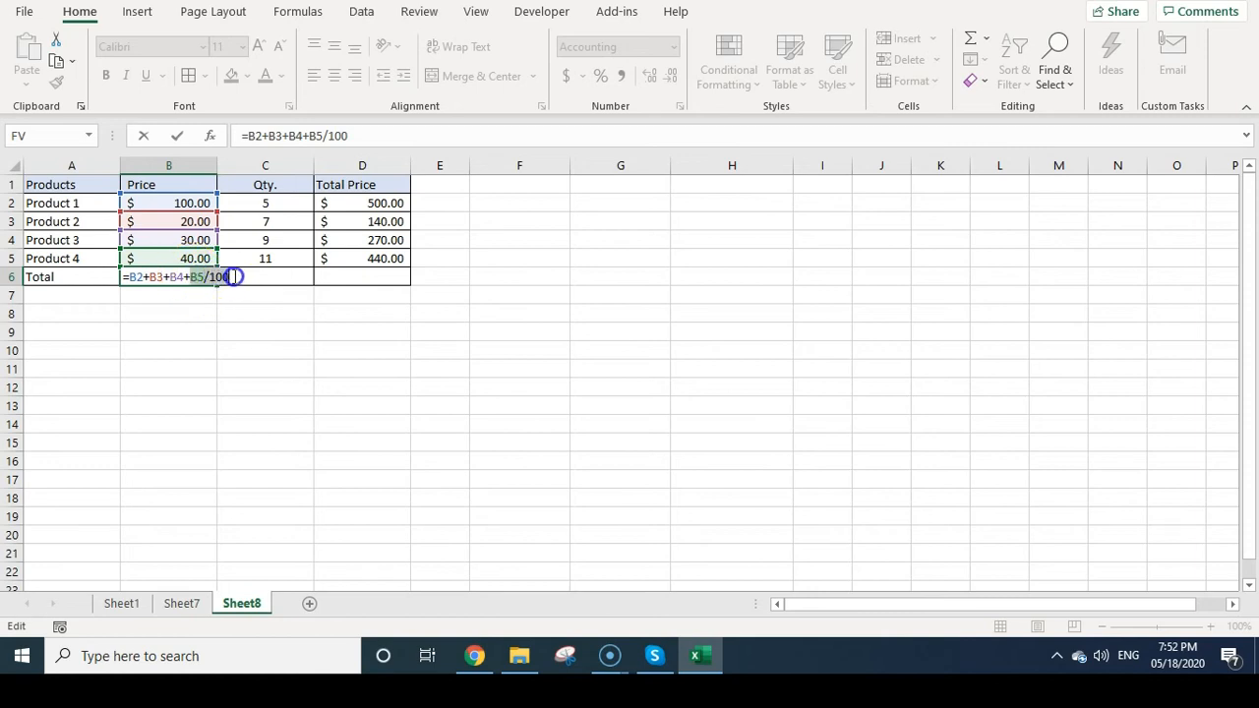
{"action": "type", "text": ")"}
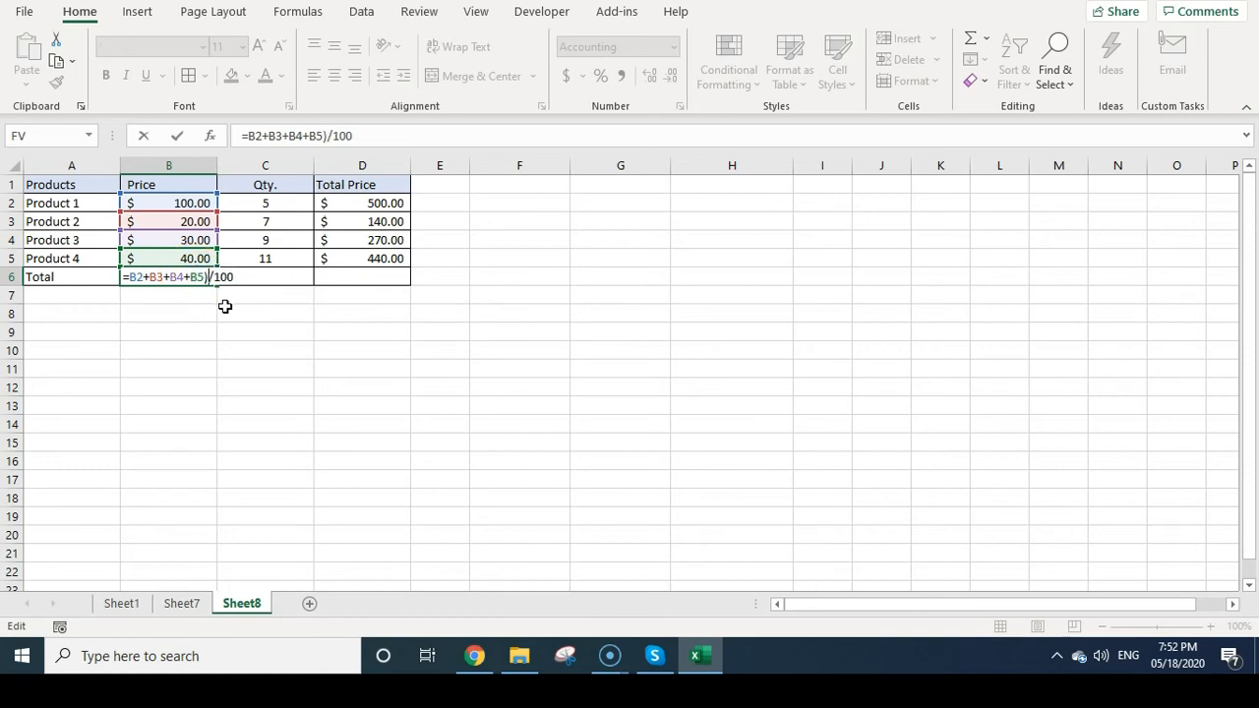
{"action": "left_click", "coordinate": [128, 276]}
{"action": "type", "text": "("}
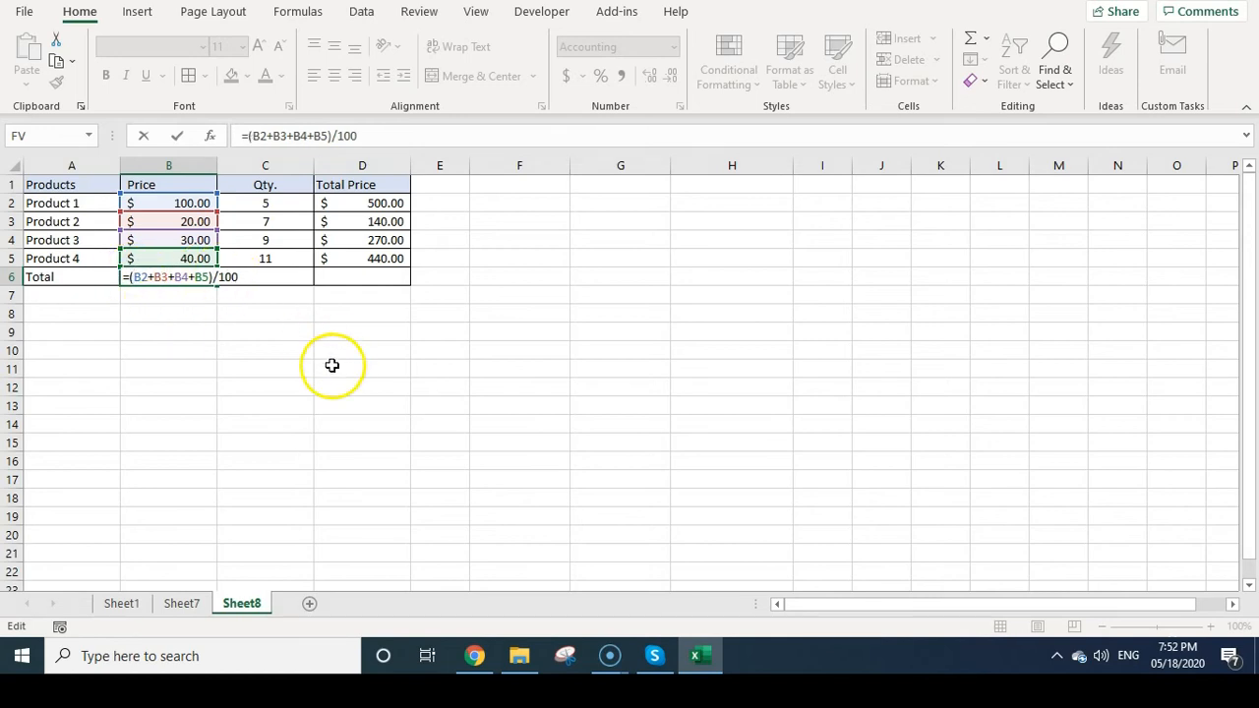
{"action": "key", "text": "Return"}
{"action": "key", "text": "Up"}
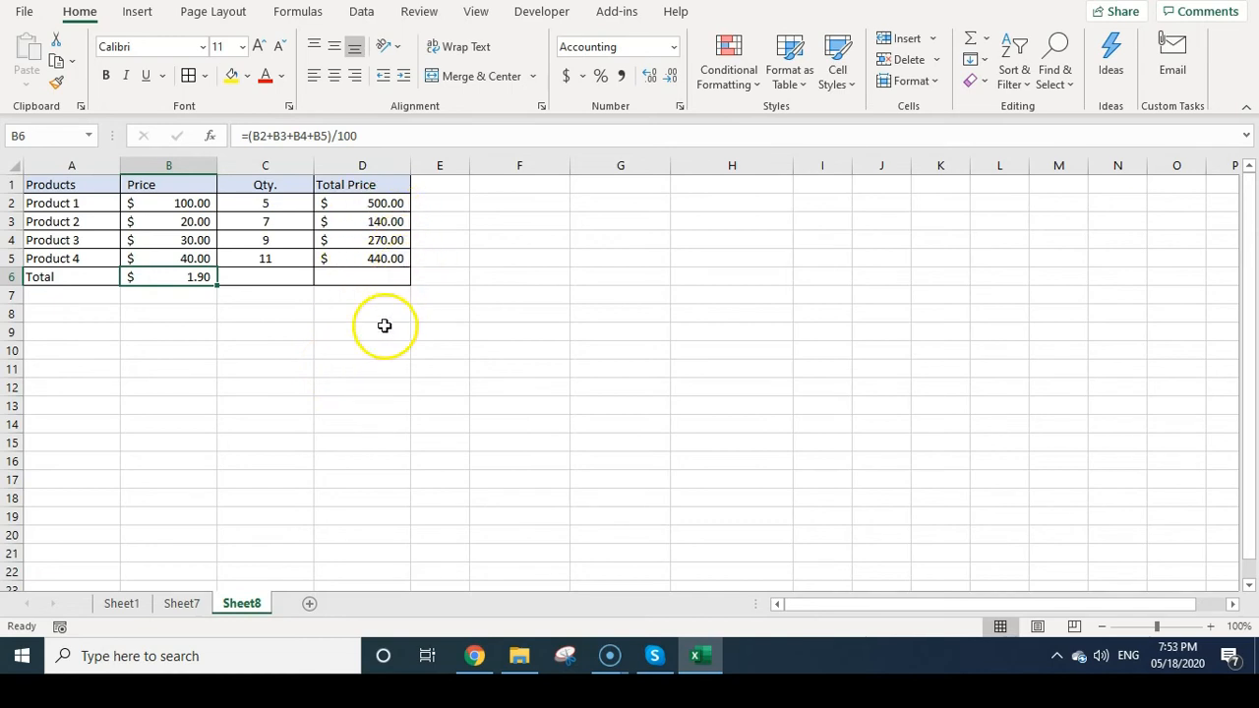
- Widen column E and enter the heading Commission in E1
{"action": "left_click", "coordinate": [440, 183]}
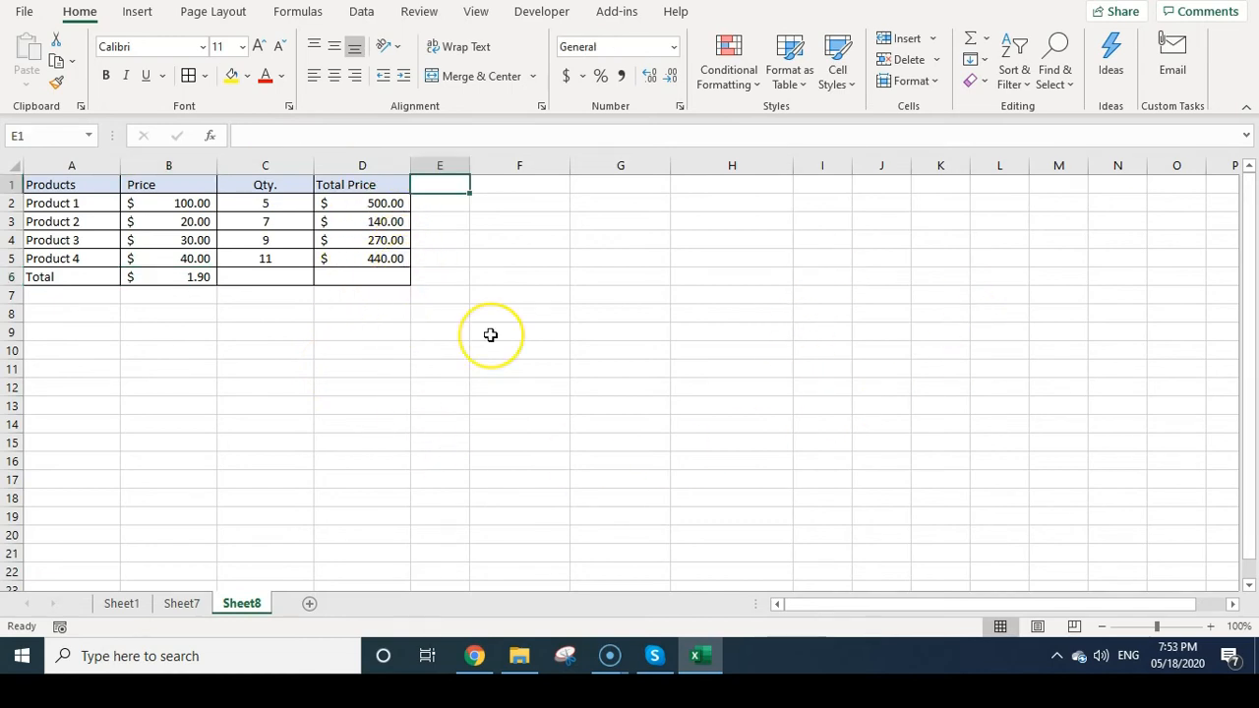
{"action": "left_click_drag", "start_coordinate": [470, 167], "coordinate": [550, 181]}
{"action": "type", "text": "Commission"}
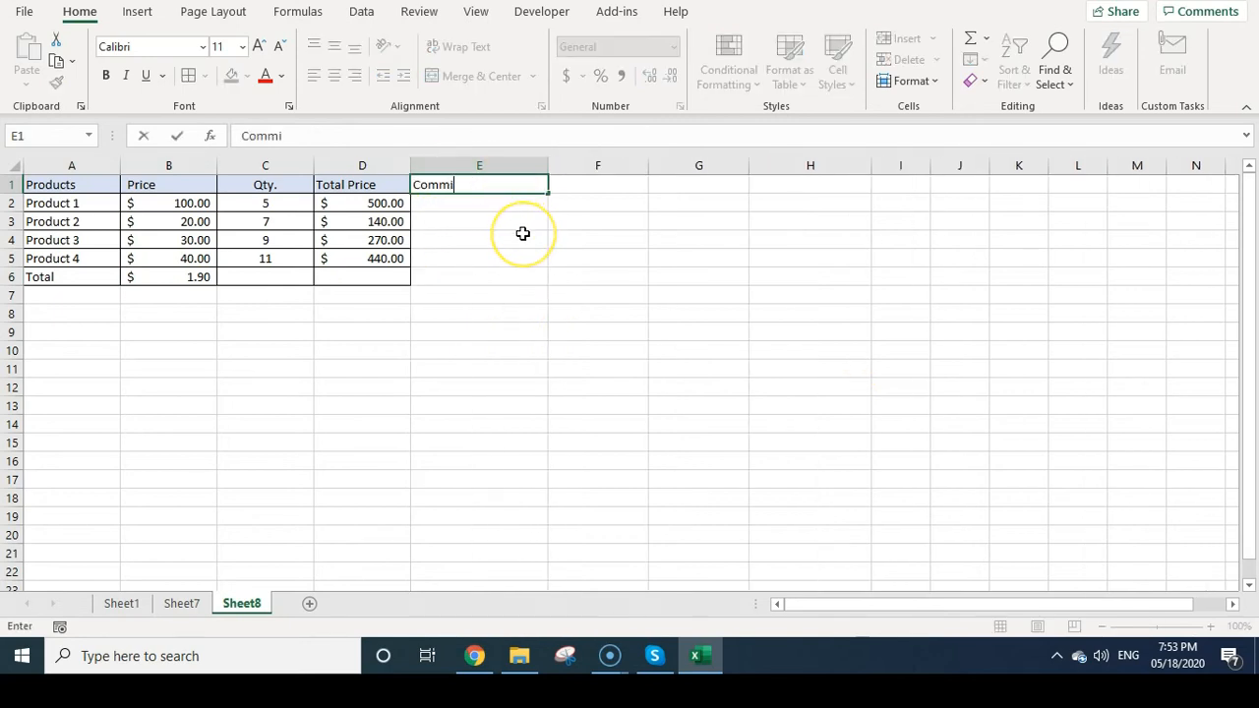
{"action": "key", "text": "Left"}
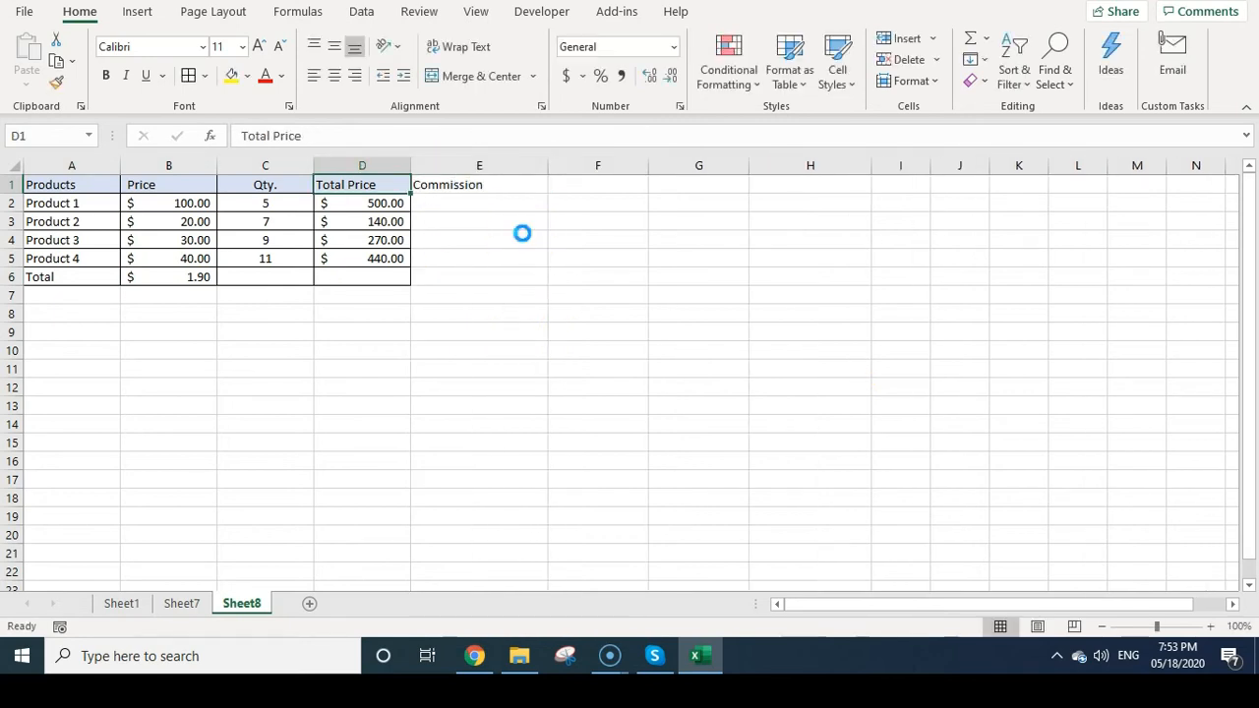
- Copy only the formatting of D1:D6 onto the Commission column in E1:E6
{"action": "key", "text": "shift+Down"}
{"action": "key", "text": "shift+Down"}
{"action": "key", "text": "shift+Down"}
{"action": "key", "text": "shift+Down"}
{"action": "key", "text": "shift+Down"}
{"action": "key", "text": "ctrl+c"}
{"action": "key", "text": "Right"}
{"action": "right_click", "coordinate": [551, 233]}
{"action": "left_click", "coordinate": [570, 210]}
{"action": "left_click", "coordinate": [432, 165]}
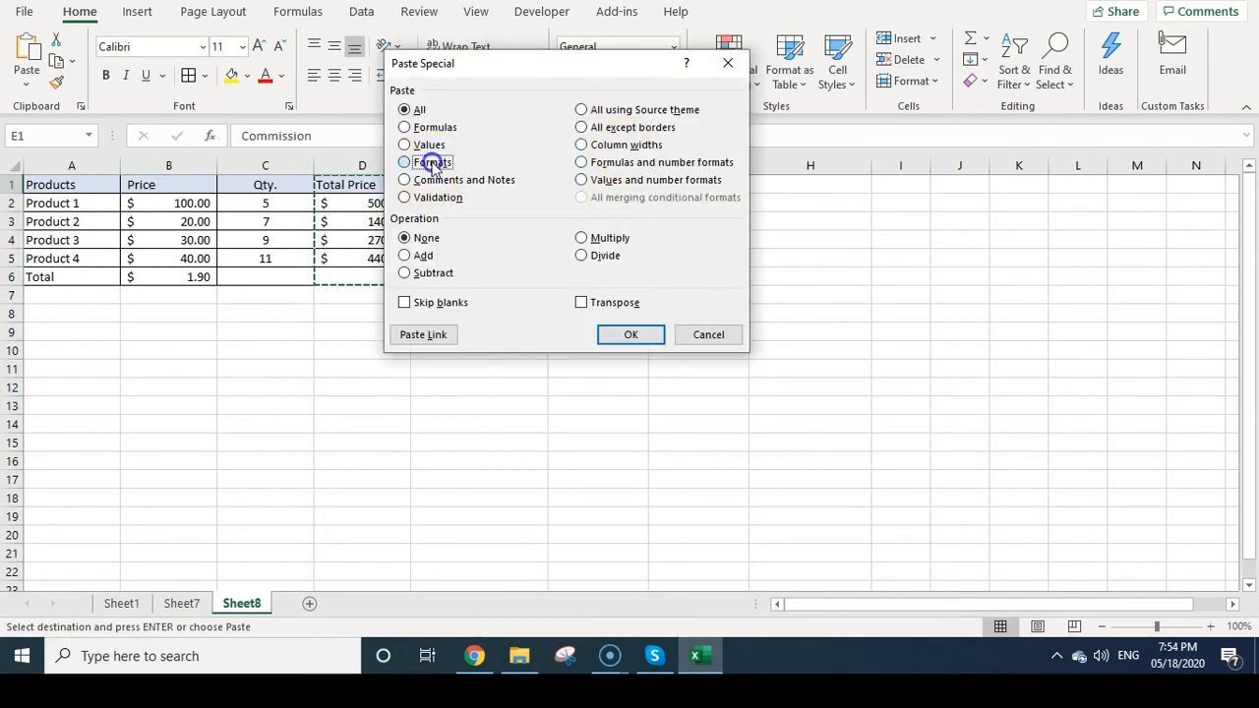
{"action": "left_click", "coordinate": [630, 335]}
- Center the Commission heading in E1
{"action": "left_click_drag", "start_coordinate": [502, 222], "coordinate": [499, 258]}
{"action": "left_click", "coordinate": [561, 315]}
{"action": "left_click", "coordinate": [479, 185]}
{"action": "left_click", "coordinate": [334, 76]}
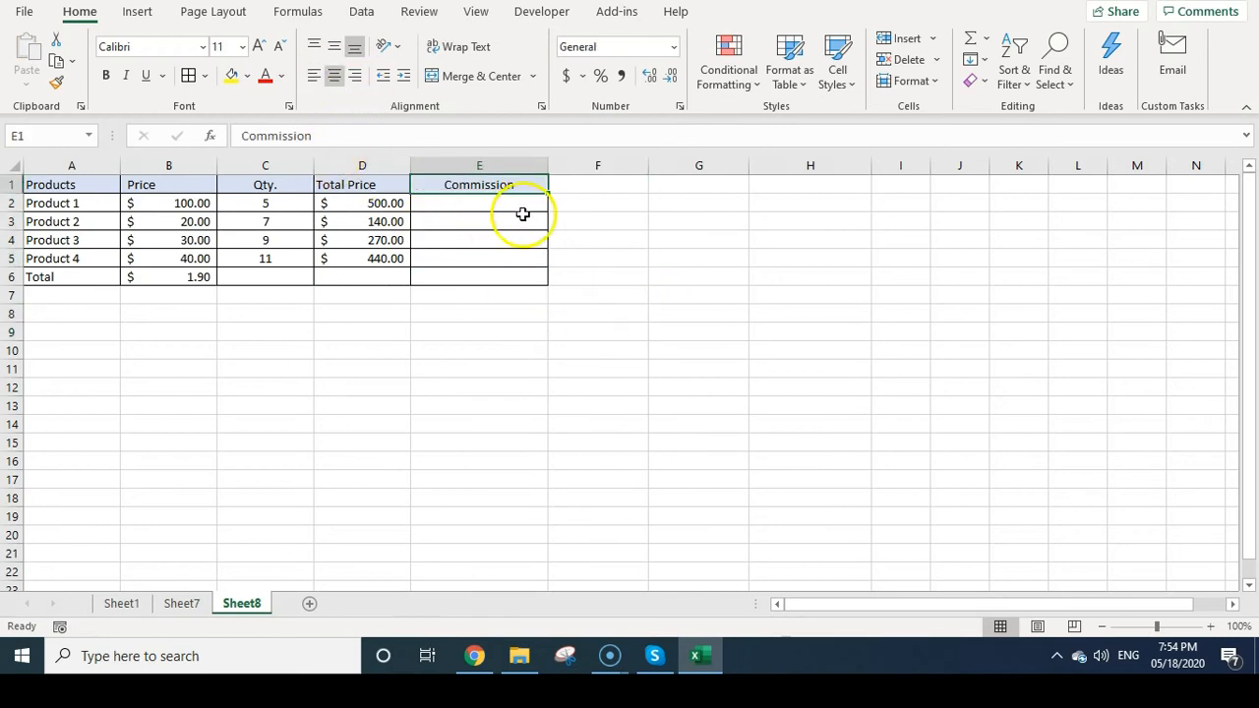
- Calculate Product 1's commission in E2 with the formula =D2*0.2
{"action": "left_click", "coordinate": [511, 203]}
{"action": "type", "text": "="}
{"action": "key", "text": "Left"}
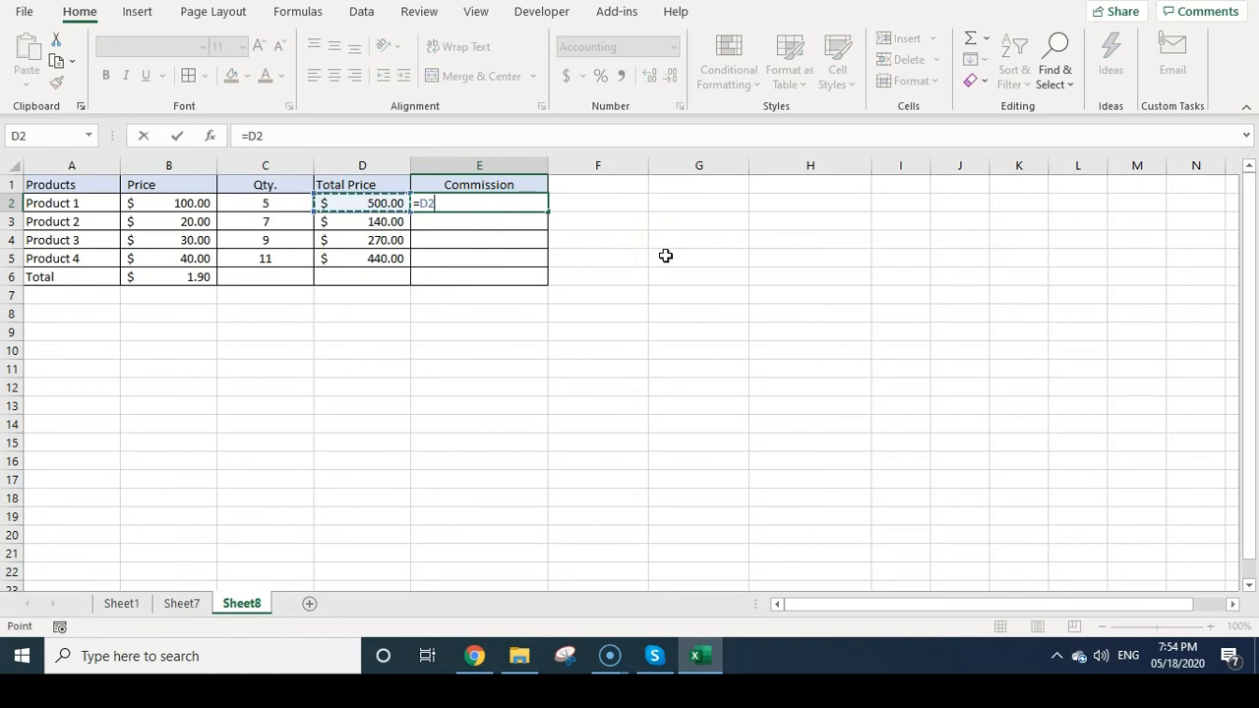
{"action": "type", "text": "*20%"}
{"action": "key", "text": "BackSpace"}
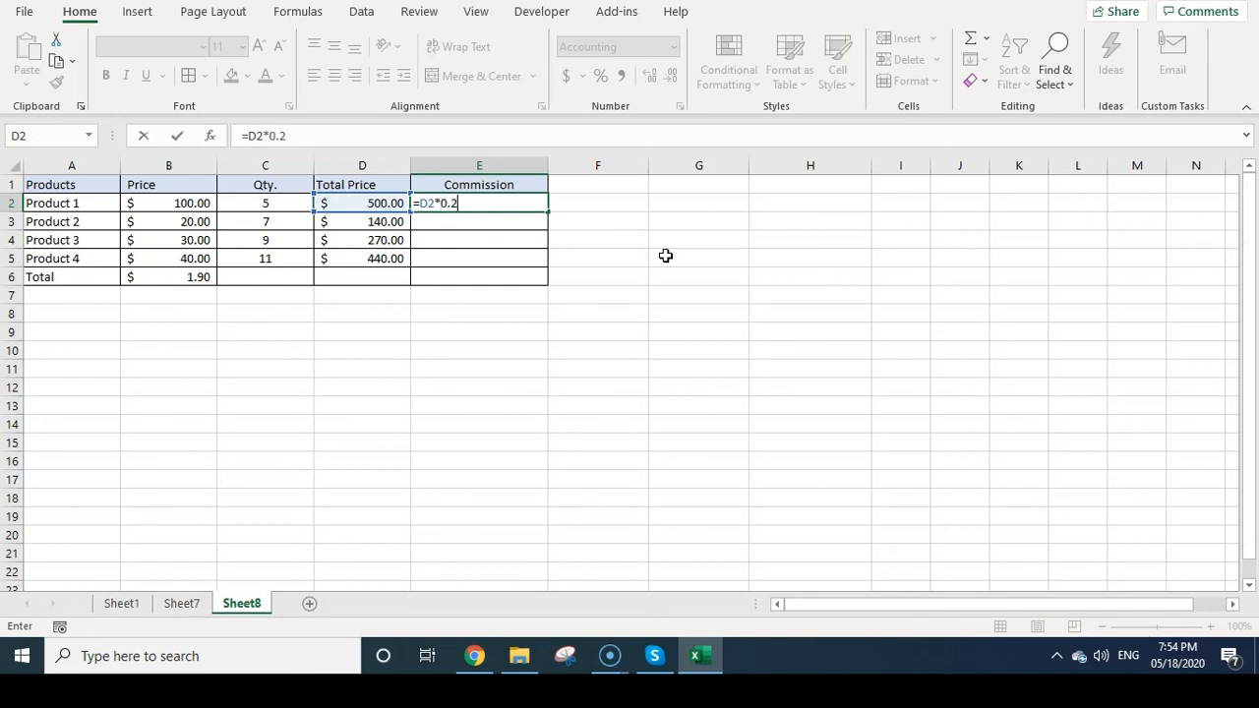
{"action": "key", "text": "ctrl+Return"}
- Fill the commission formula from E2 down through E5 for the remaining products
{"action": "key", "text": "shift+Down"}
{"action": "key", "text": "shift+Down"}
{"action": "key", "text": "shift+Down"}
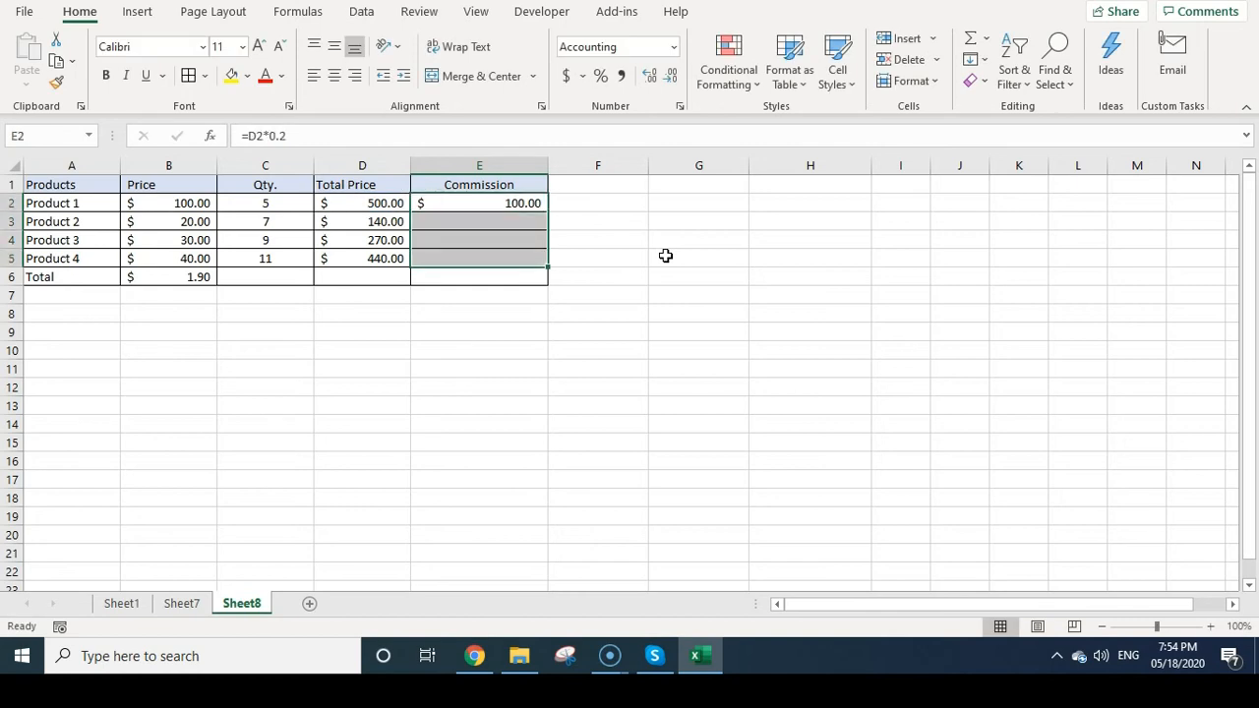
{"action": "key", "text": "ctrl+d"}
{"action": "key", "text": "Up"}
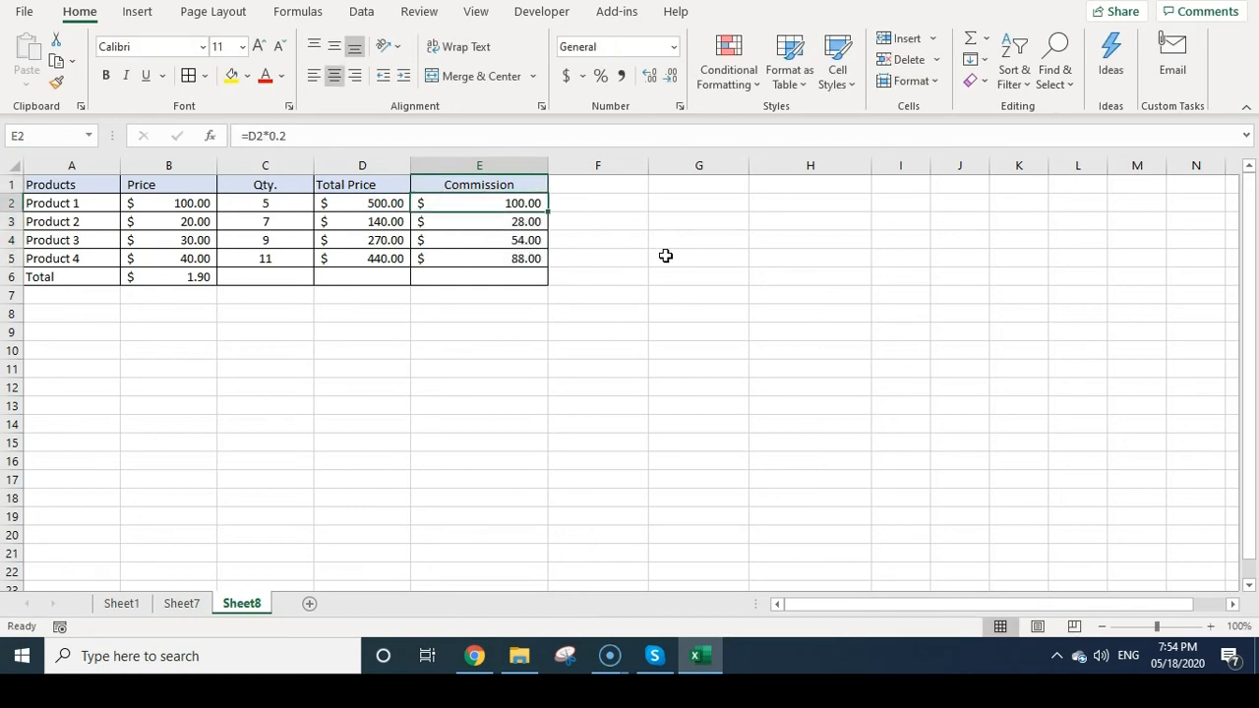
{"action": "key", "text": "Down"}
{"action": "key", "text": "shift+Down"}
{"action": "key", "text": "shift+Down"}
{"action": "key", "text": "shift+Down"}
- Remove the division by 100 from the price total in B6 so that it reads =(B2+B3+B4+B5)
{"action": "key", "text": "Down"}
{"action": "key", "text": "Down"}
{"action": "key", "text": "Down"}
{"action": "key", "text": "Down"}
{"action": "key", "text": "Left"}
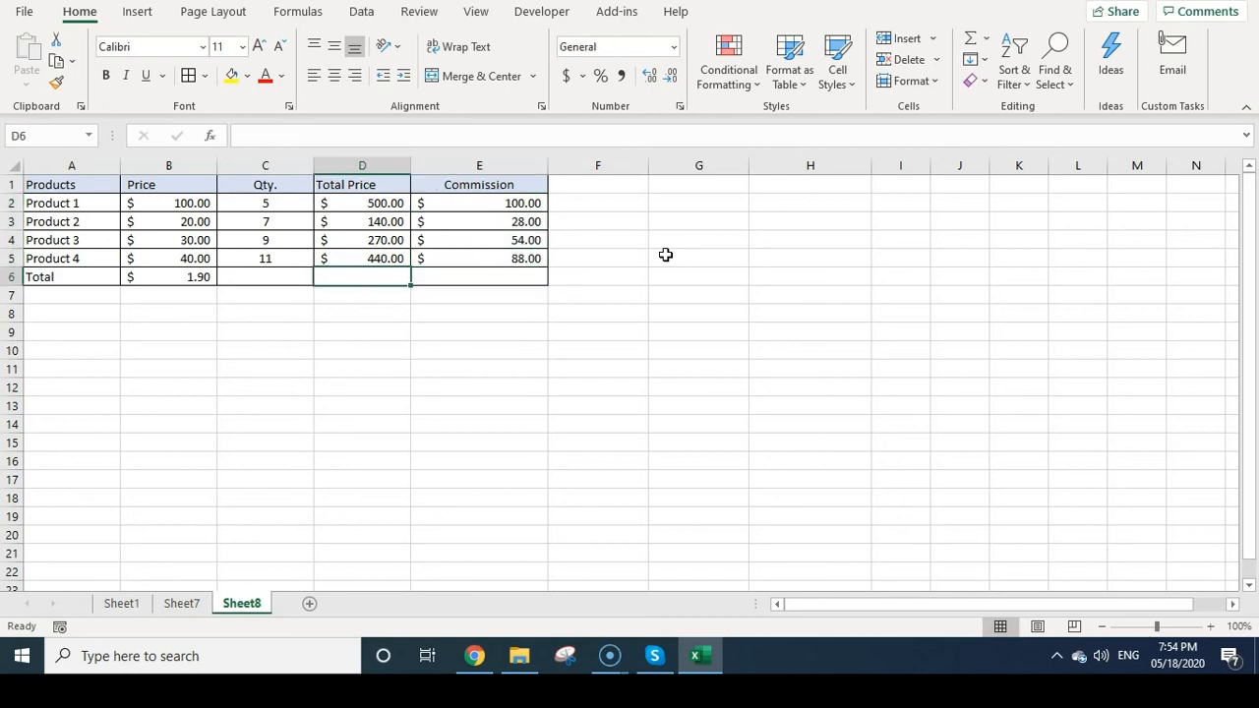
{"action": "key", "text": "Left"}
{"action": "key", "text": "Left"}
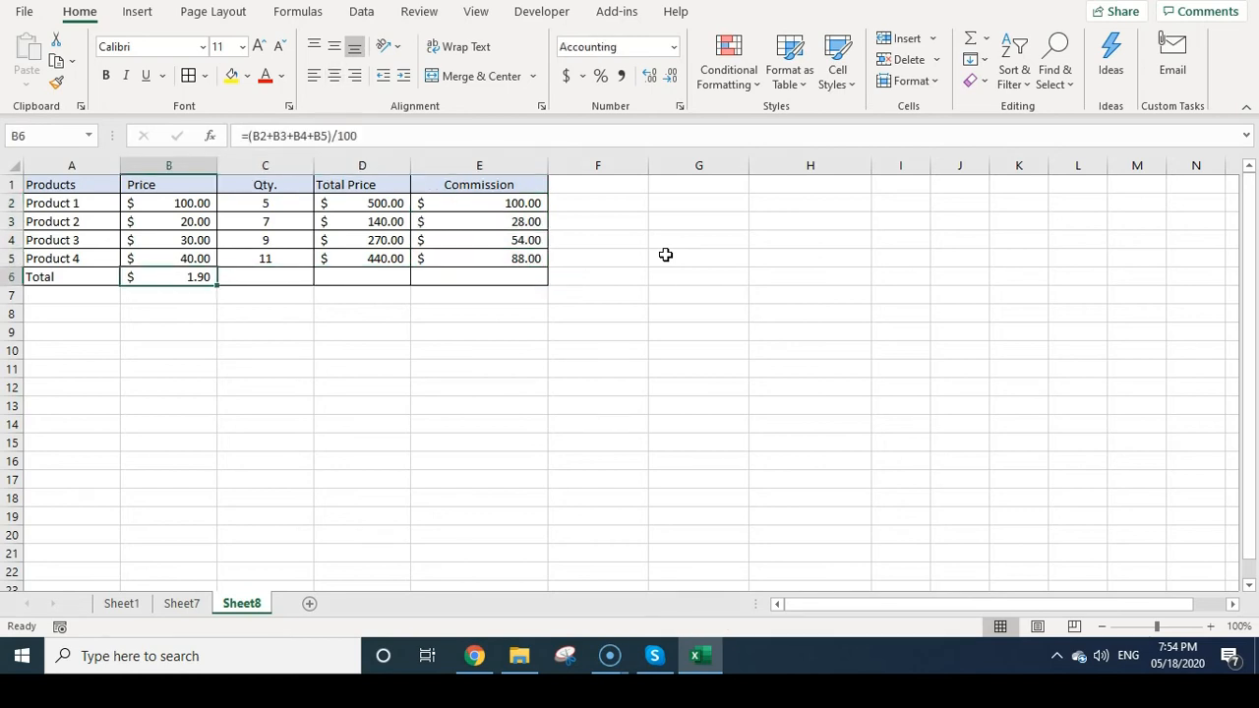
{"action": "left_click", "coordinate": [379, 135]}
{"action": "key", "text": "BackSpace"}
{"action": "key", "text": "BackSpace"}
{"action": "key", "text": "BackSpace"}
{"action": "key", "text": "BackSpace"}
{"action": "key", "text": "Return"}
- Copy the price total formula from B6 into the total cells C6, D6 and E6
{"action": "key", "text": "Up"}
{"action": "key", "text": "Up"}
{"action": "key", "text": "shift+Up"}
{"action": "key", "text": "shift+Up"}
{"action": "key", "text": "shift+Up"}
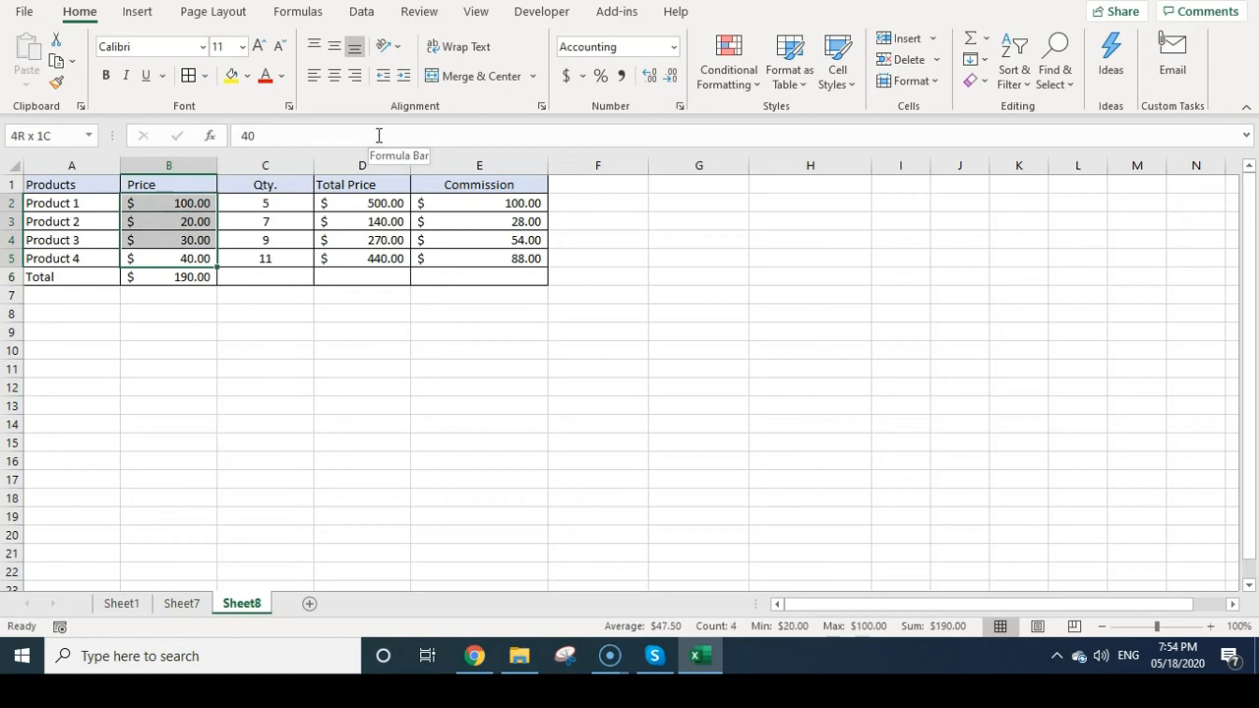
{"action": "key", "text": "Down"}
{"action": "key", "text": "ctrl+c"}
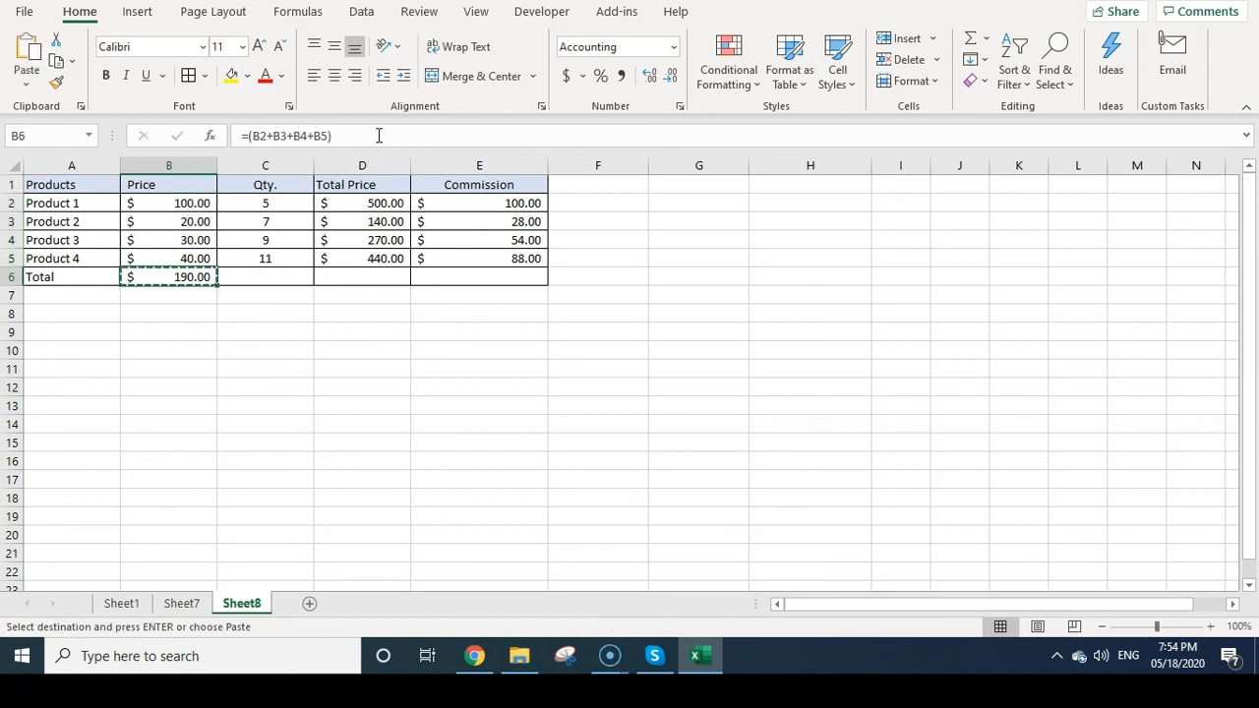
{"action": "key", "text": "Right"}
{"action": "key", "text": "ctrl+v"}
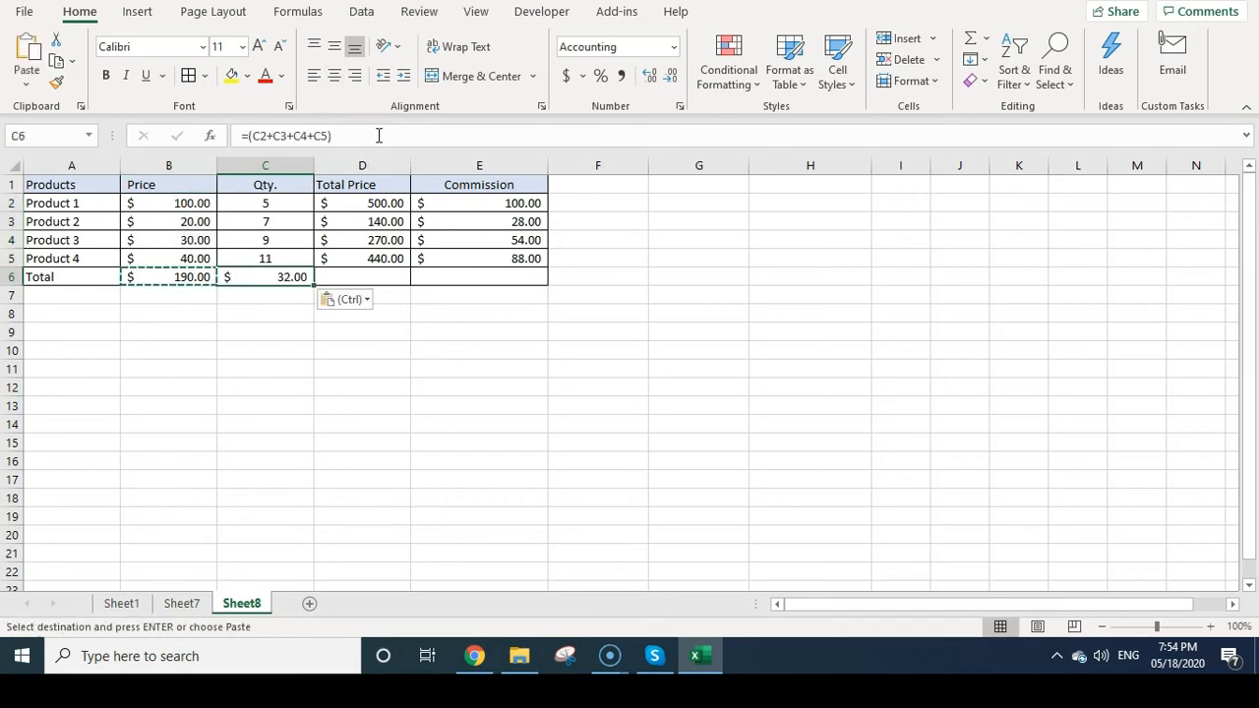
{"action": "key", "text": "Right"}
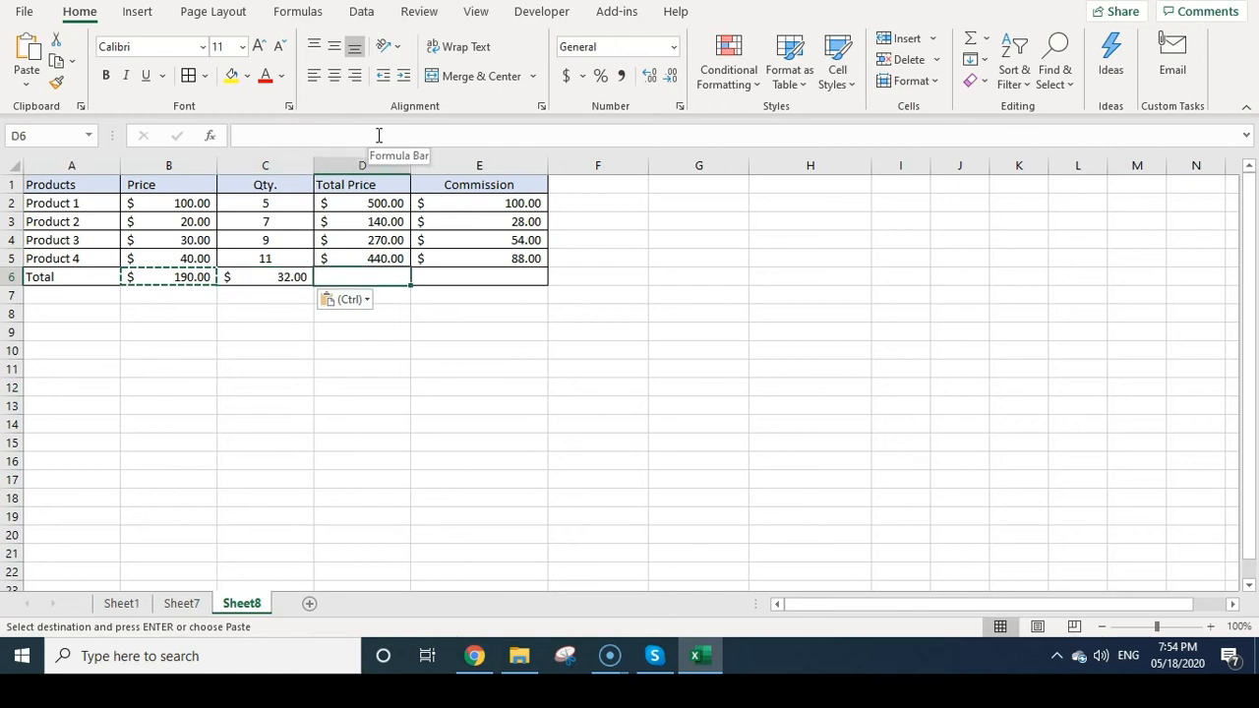
{"action": "key", "text": "ctrl+v"}
{"action": "key", "text": "Right"}
{"action": "key", "text": "ctrl+v"}
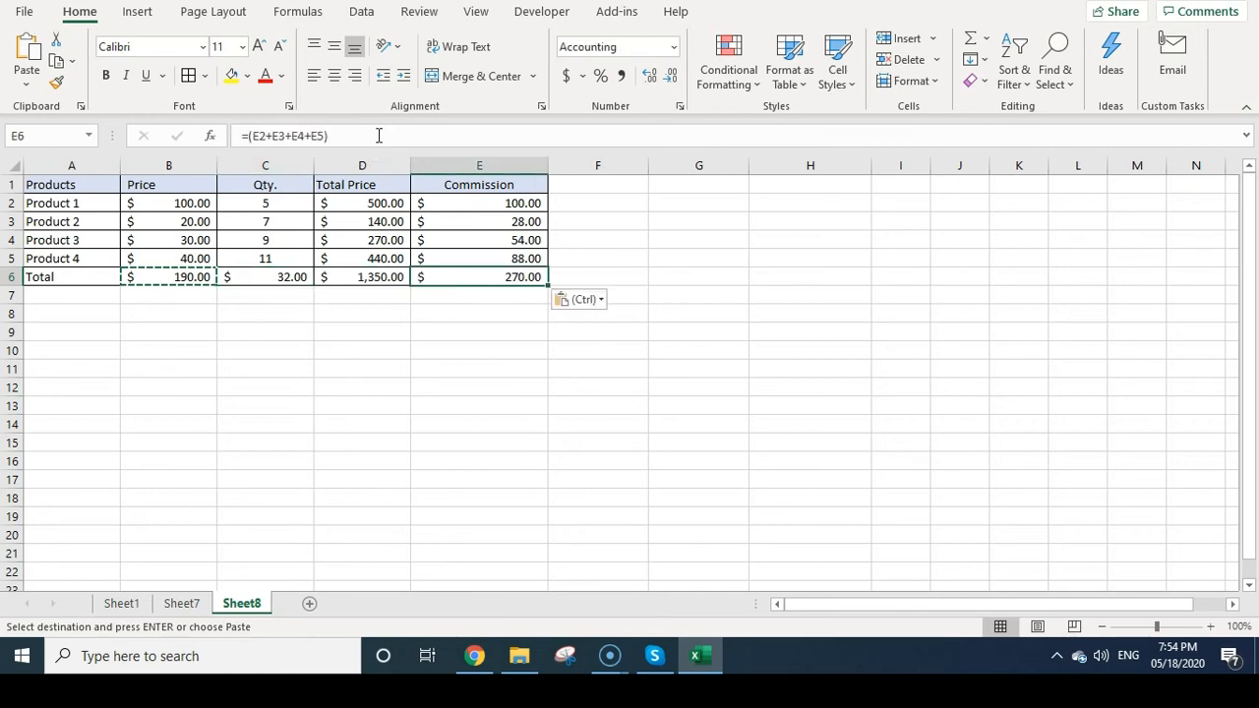
{"action": "key", "text": "Left"}
{"action": "key", "text": "Left"}
{"action": "key", "text": "Left"}
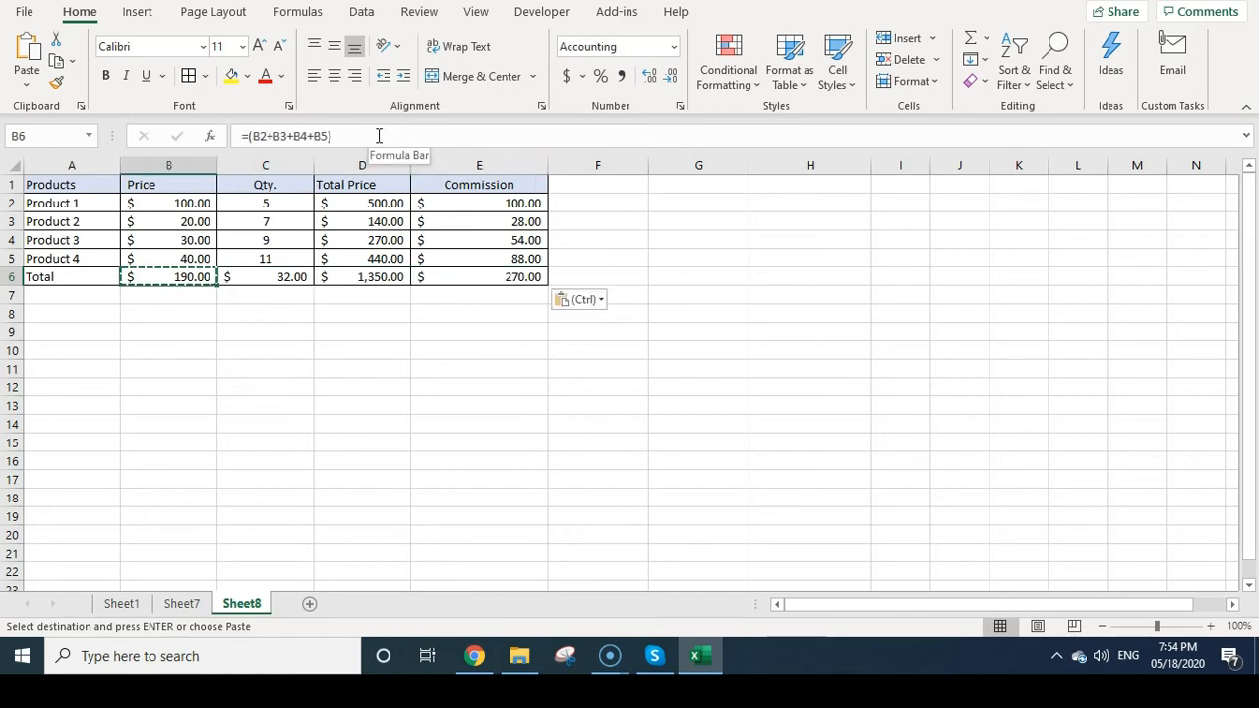
{"action": "key", "text": "Escape"}
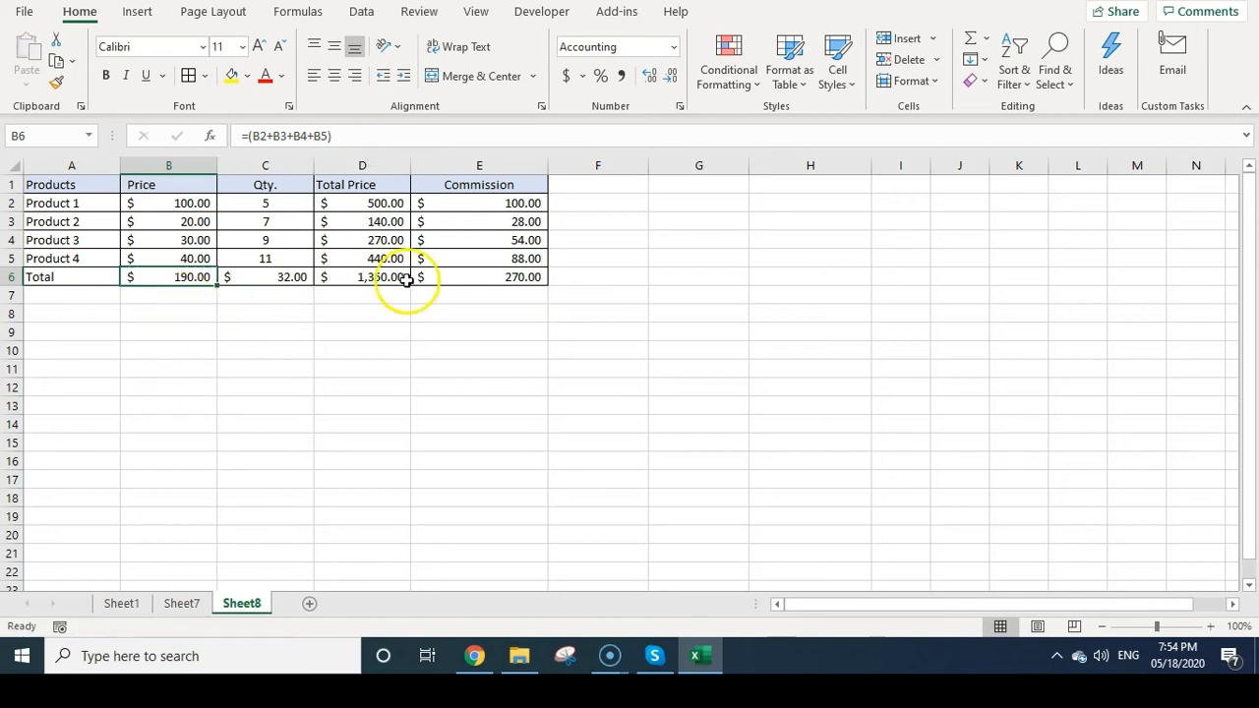
- Highlight the quantity total in C6 with a yellow fill
{"action": "left_click_drag", "start_coordinate": [177, 276], "coordinate": [509, 276]}
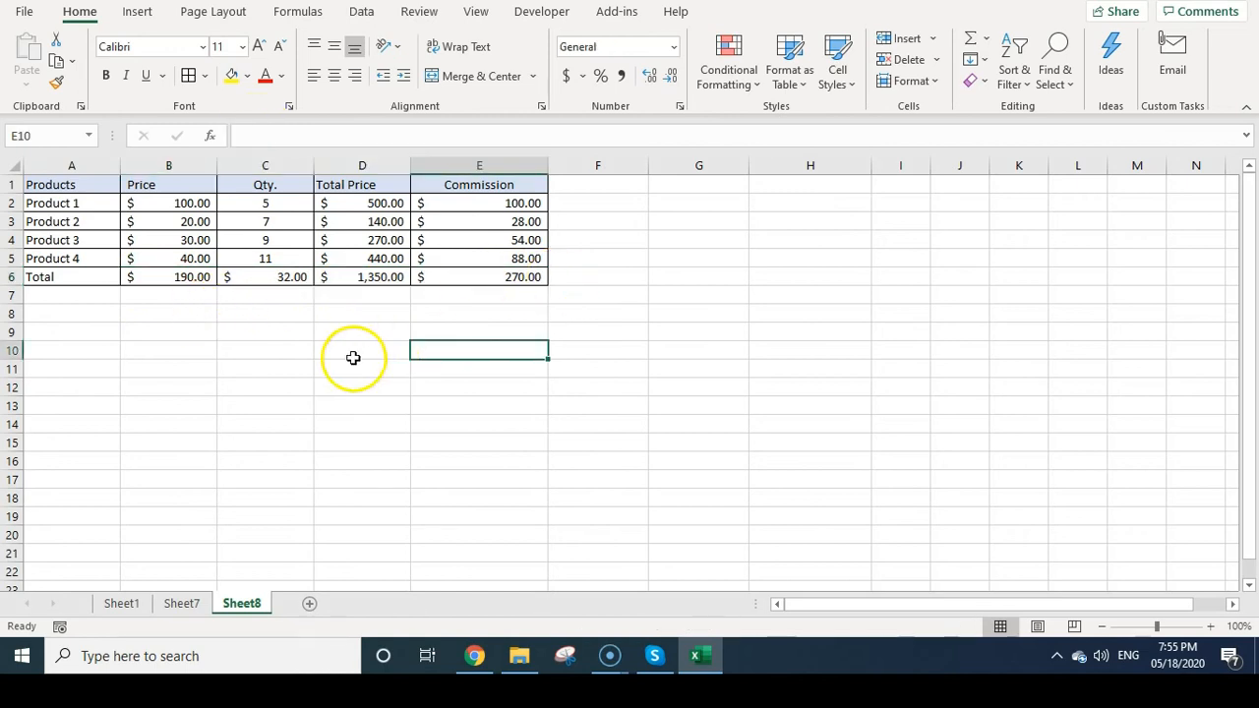
{"action": "left_click", "coordinate": [341, 350]}
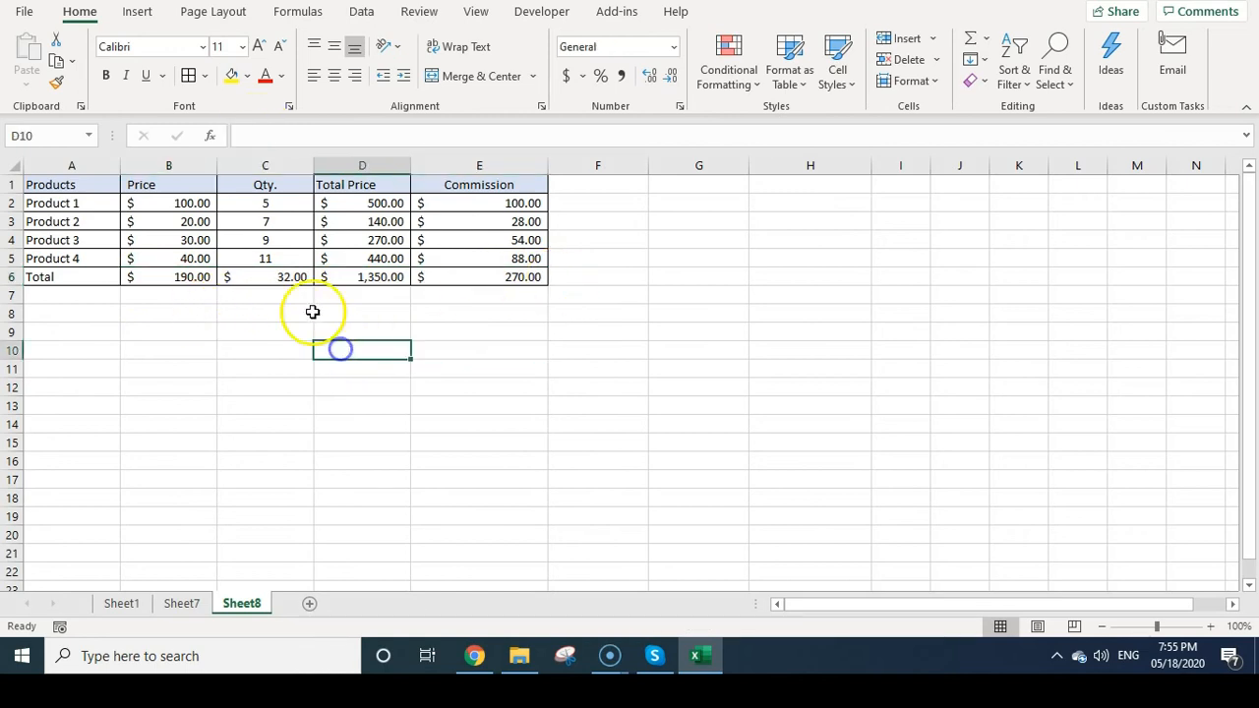
{"action": "left_click", "coordinate": [283, 276]}
{"action": "left_click", "coordinate": [205, 284]}
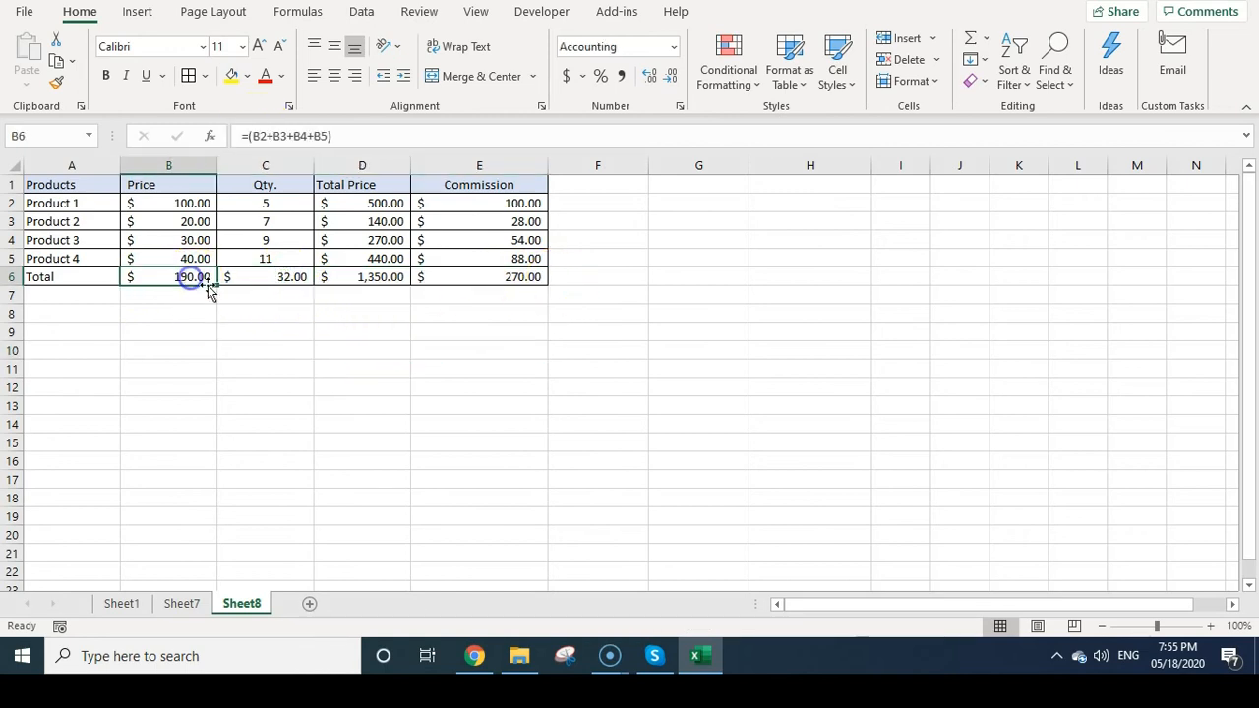
{"action": "left_click", "coordinate": [274, 274]}
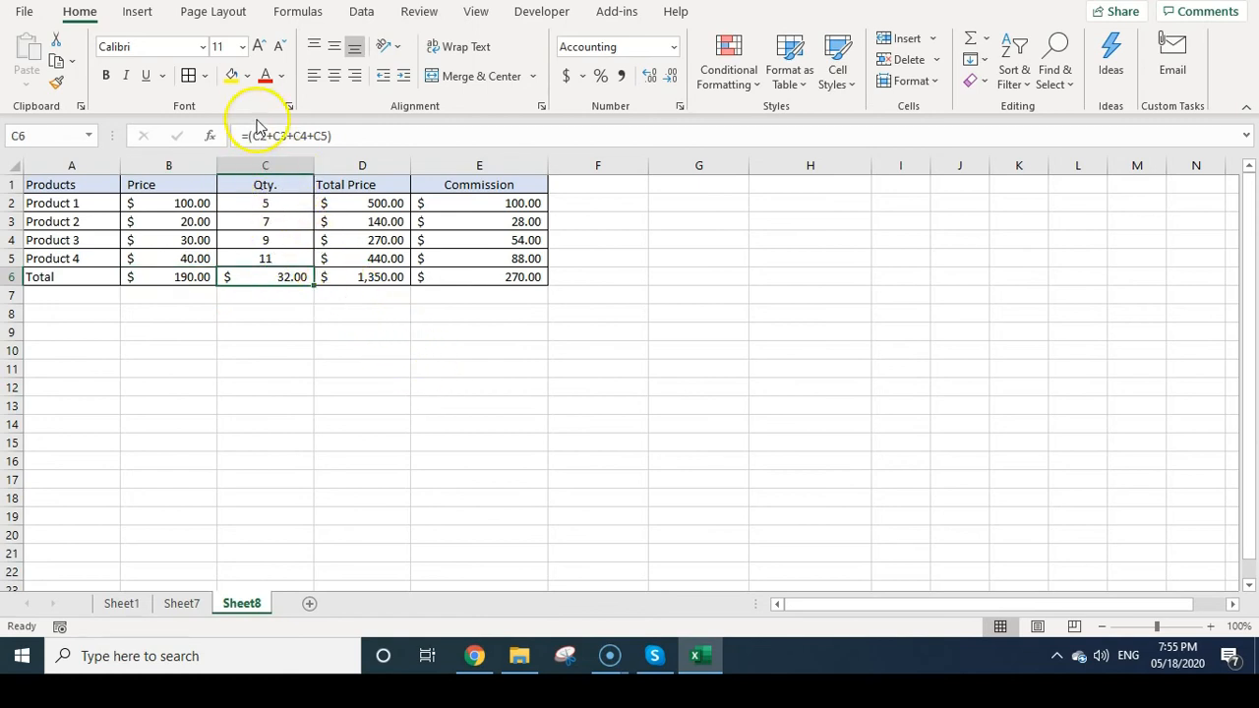
{"action": "left_click", "coordinate": [231, 76]}
{"action": "left_click", "coordinate": [361, 368]}
- Paste only the formula of B6 into C6, without its formatting
{"action": "left_click", "coordinate": [196, 279]}
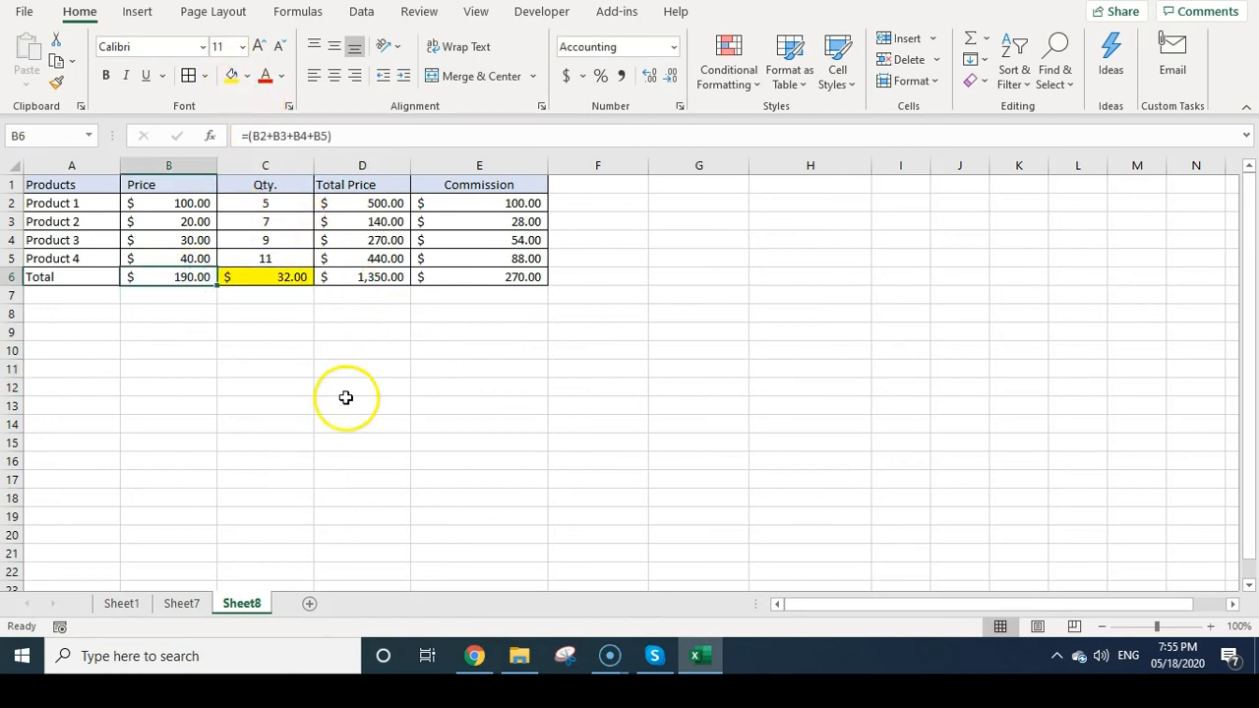
{"action": "key", "text": "ctrl+c"}
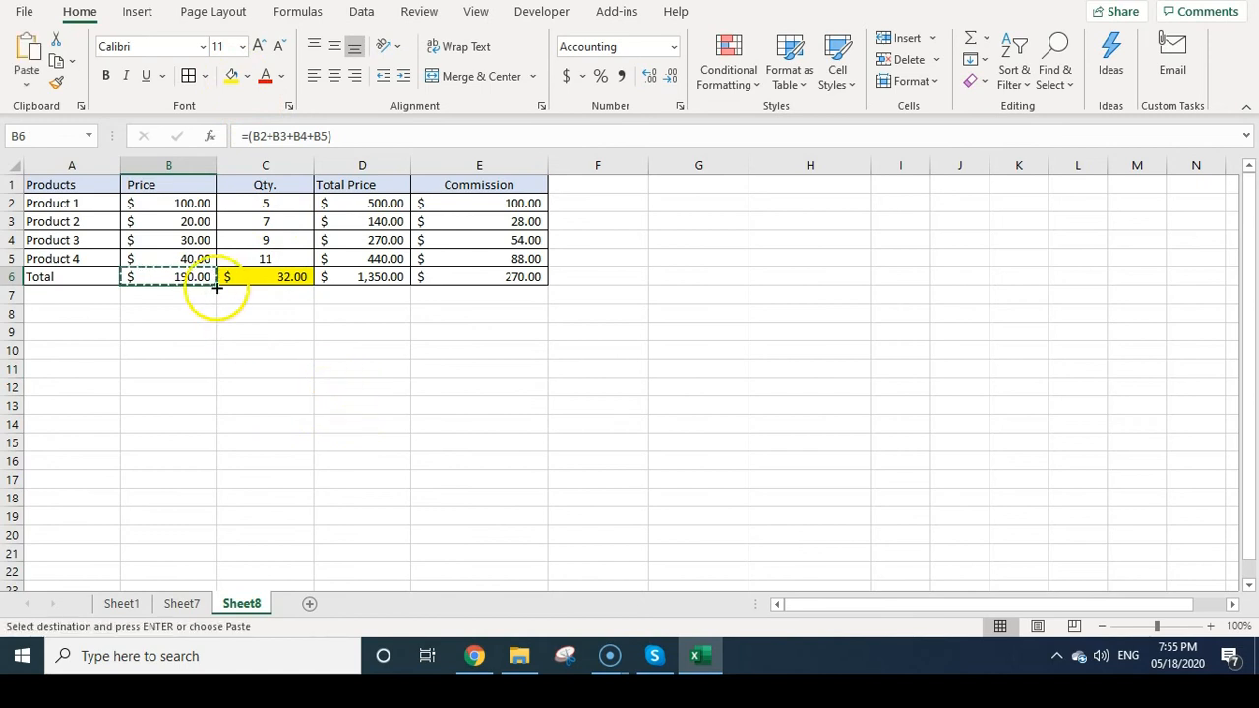
{"action": "right_click", "coordinate": [273, 273]}
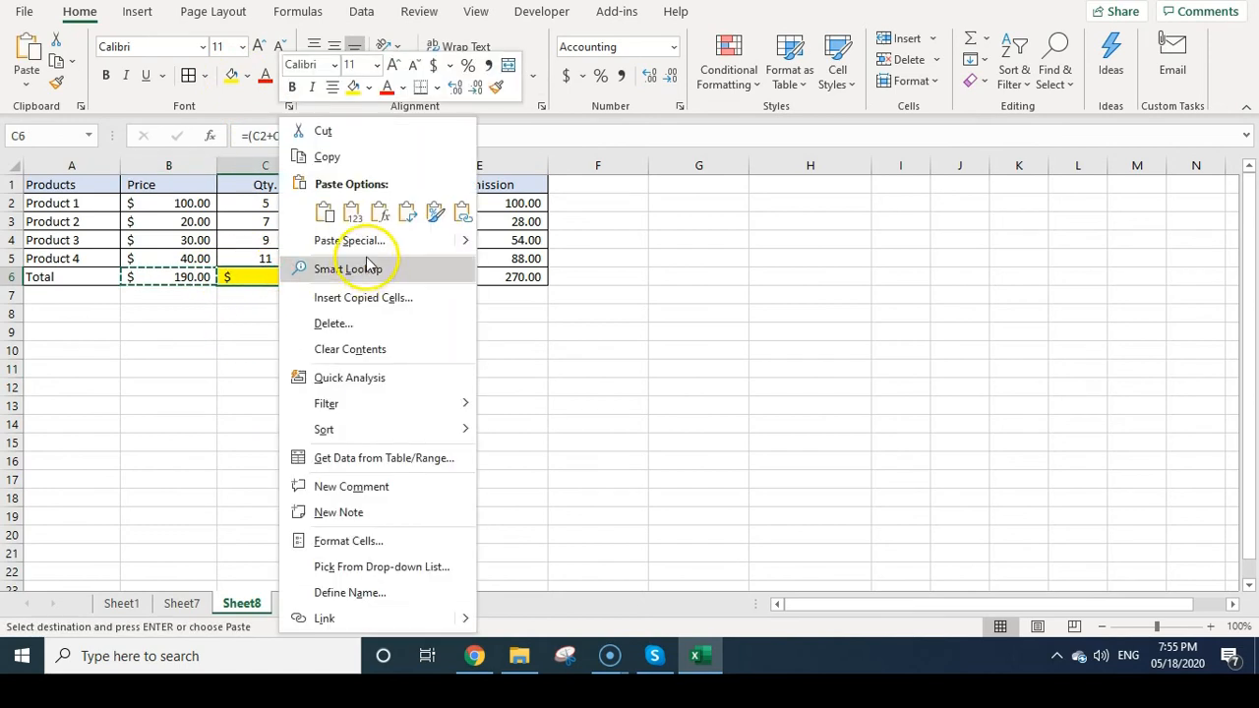
{"action": "left_click", "coordinate": [377, 210]}
{"action": "left_click", "coordinate": [405, 189]}
{"action": "left_click", "coordinate": [437, 360]}
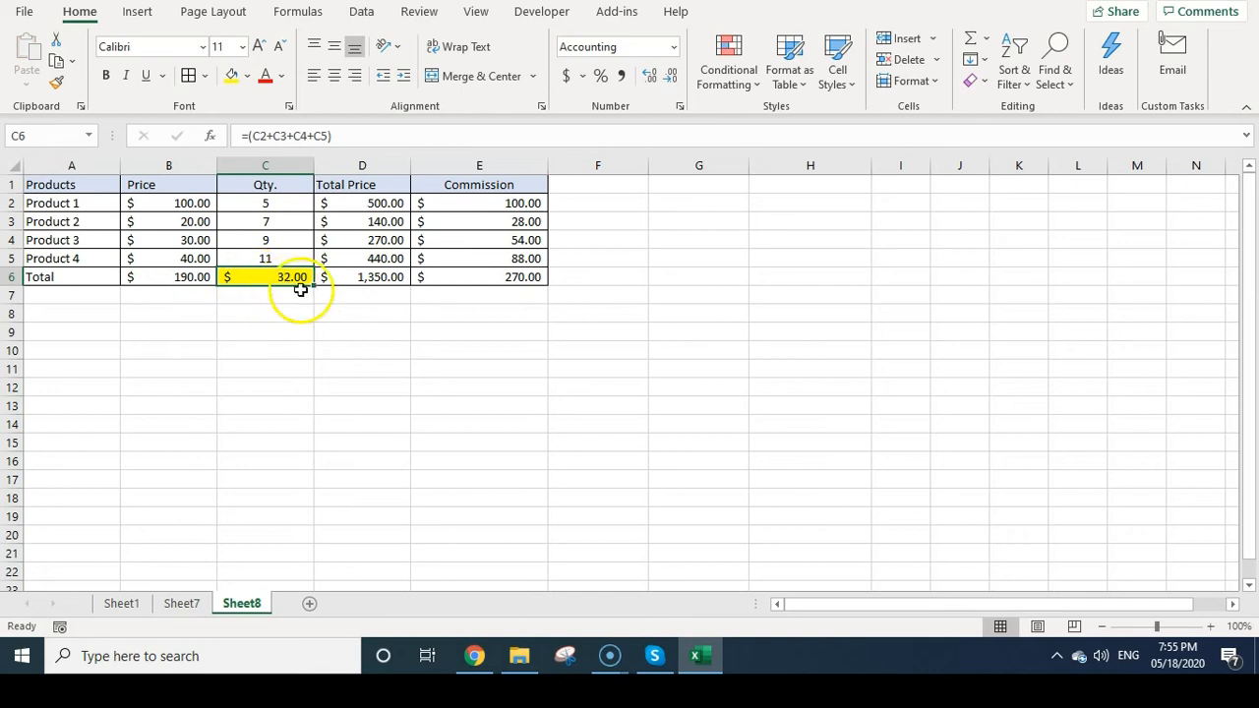
- Apply the formatting of the quantity cell C2 to the quantity total in C6 with Format Painter
{"action": "key", "text": "Up"}
{"action": "left_click", "coordinate": [299, 289]}
{"action": "left_click", "coordinate": [302, 276]}
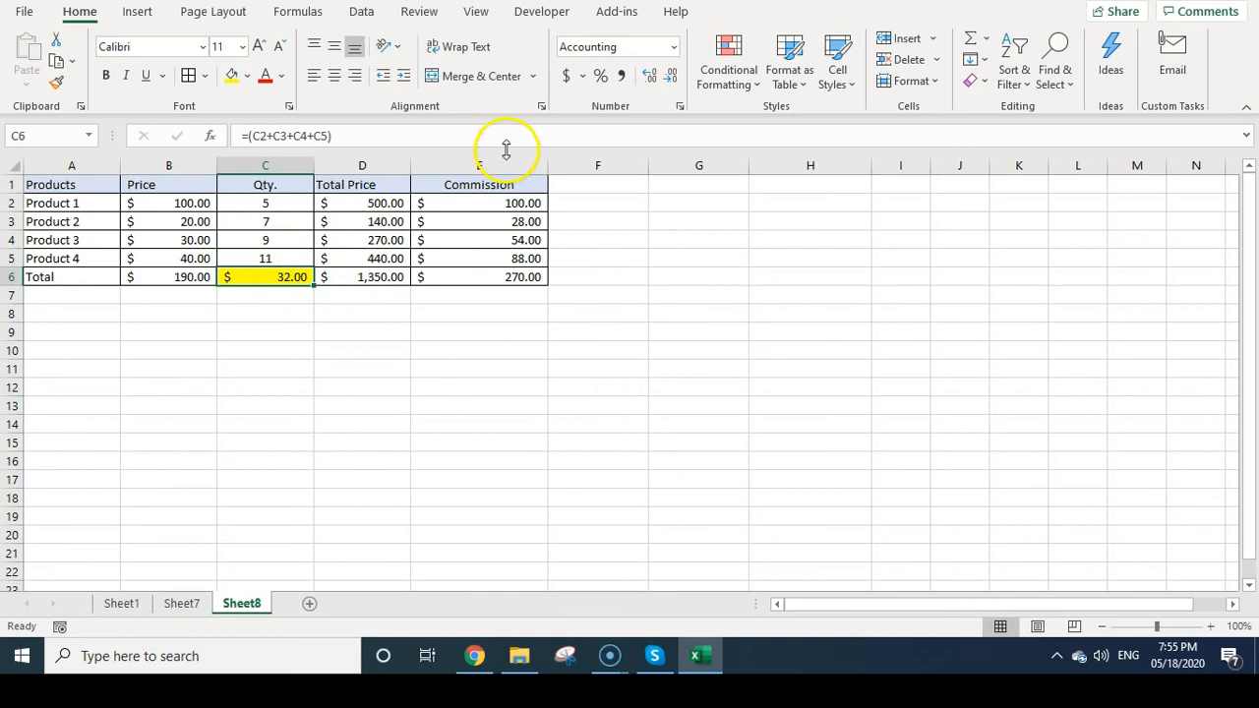
{"action": "left_click", "coordinate": [280, 257]}
{"action": "left_click", "coordinate": [406, 349]}
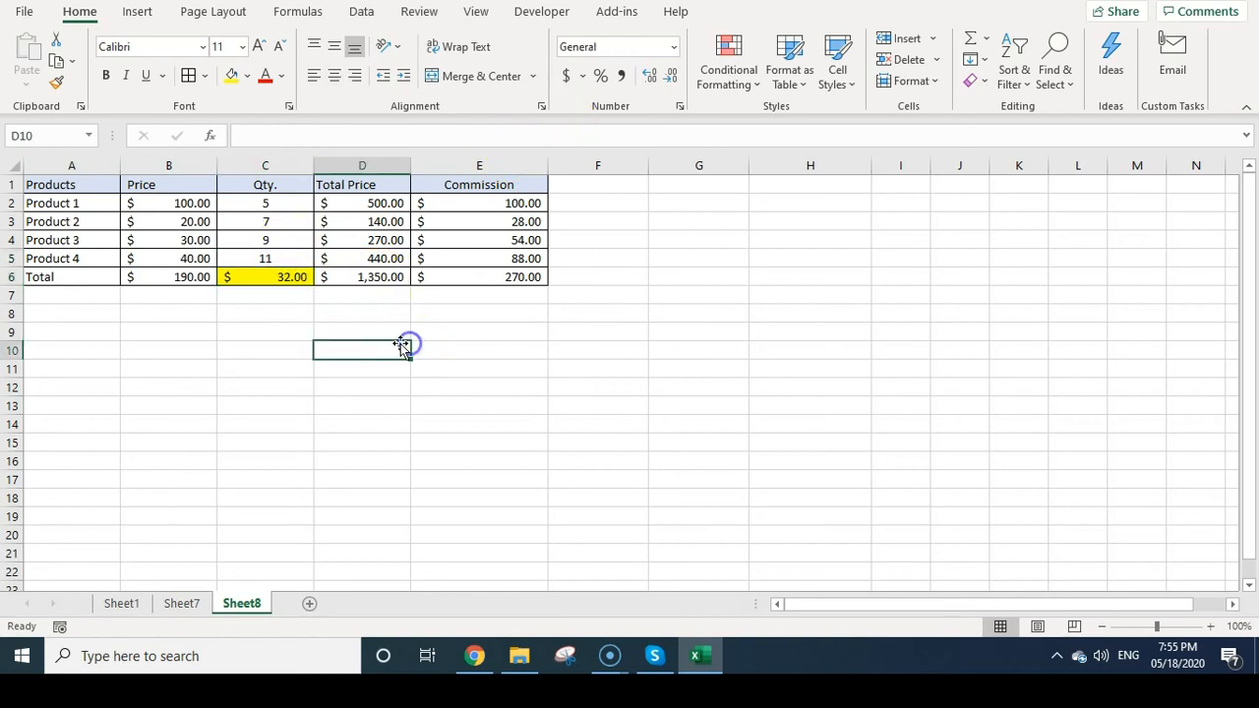
{"action": "left_click", "coordinate": [283, 205]}
{"action": "left_click", "coordinate": [56, 82]}
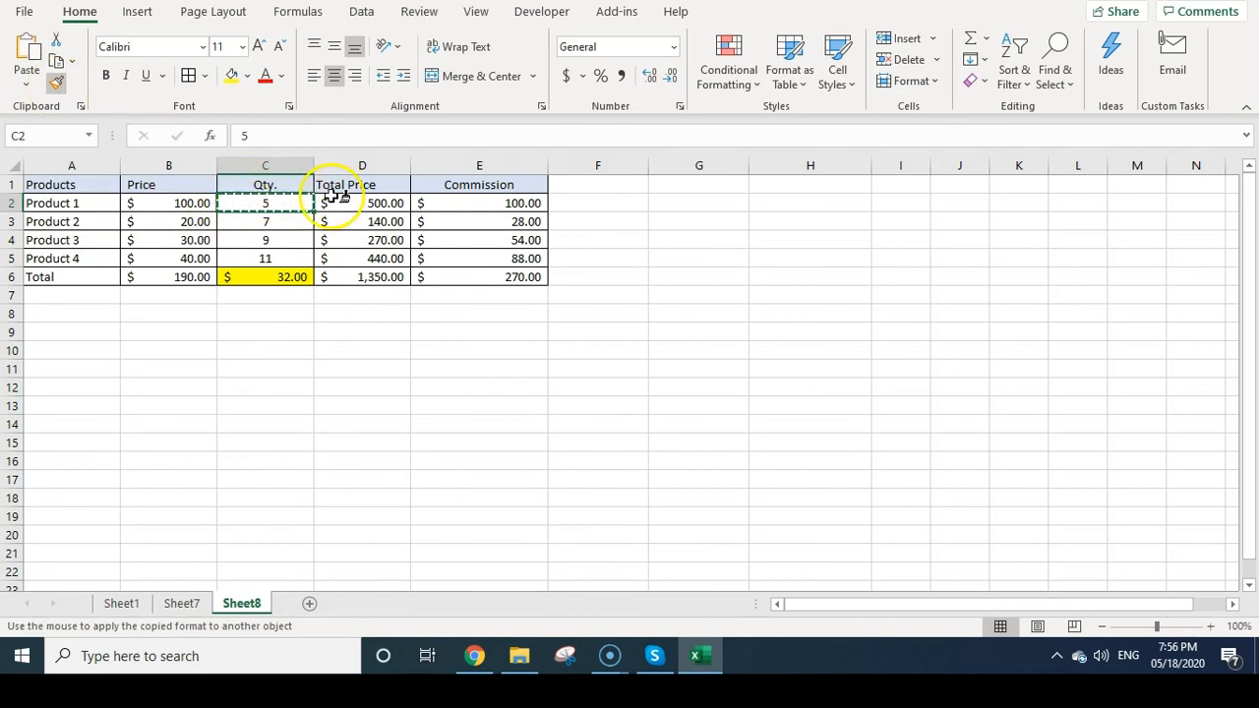
{"action": "left_click", "coordinate": [282, 278]}
{"action": "left_click", "coordinate": [364, 369]}
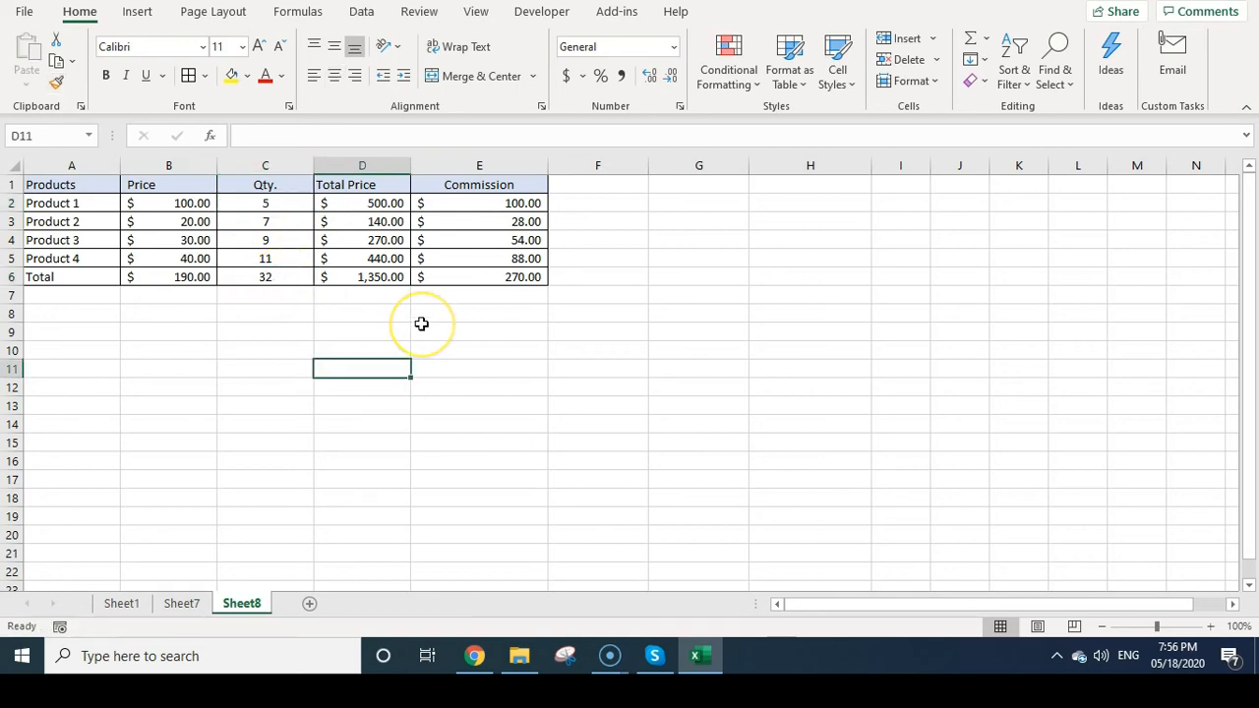
{"action": "left_click", "coordinate": [593, 426]}
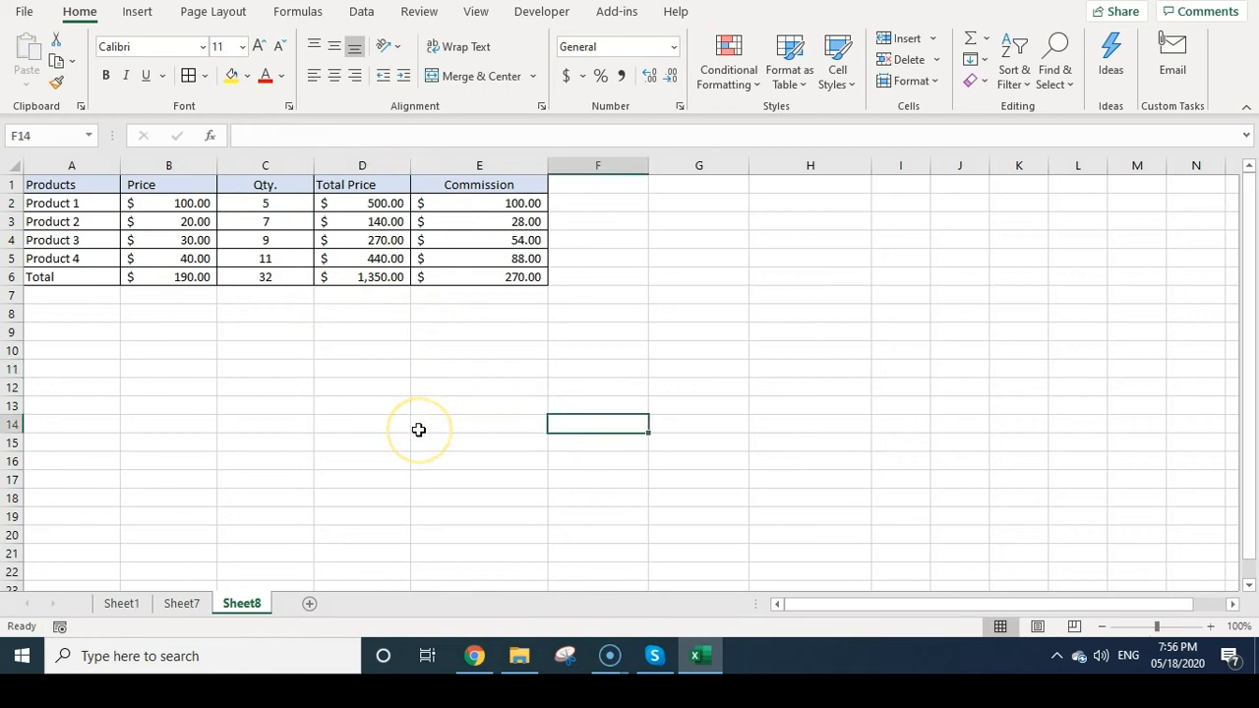
- Review the list of functions in the Function table on Sheet7
{"action": "left_click", "coordinate": [181, 602]}
{"action": "left_click", "coordinate": [883, 330]}
{"action": "left_click_drag", "start_coordinate": [572, 271], "coordinate": [575, 347]}
{"action": "left_click", "coordinate": [706, 404]}
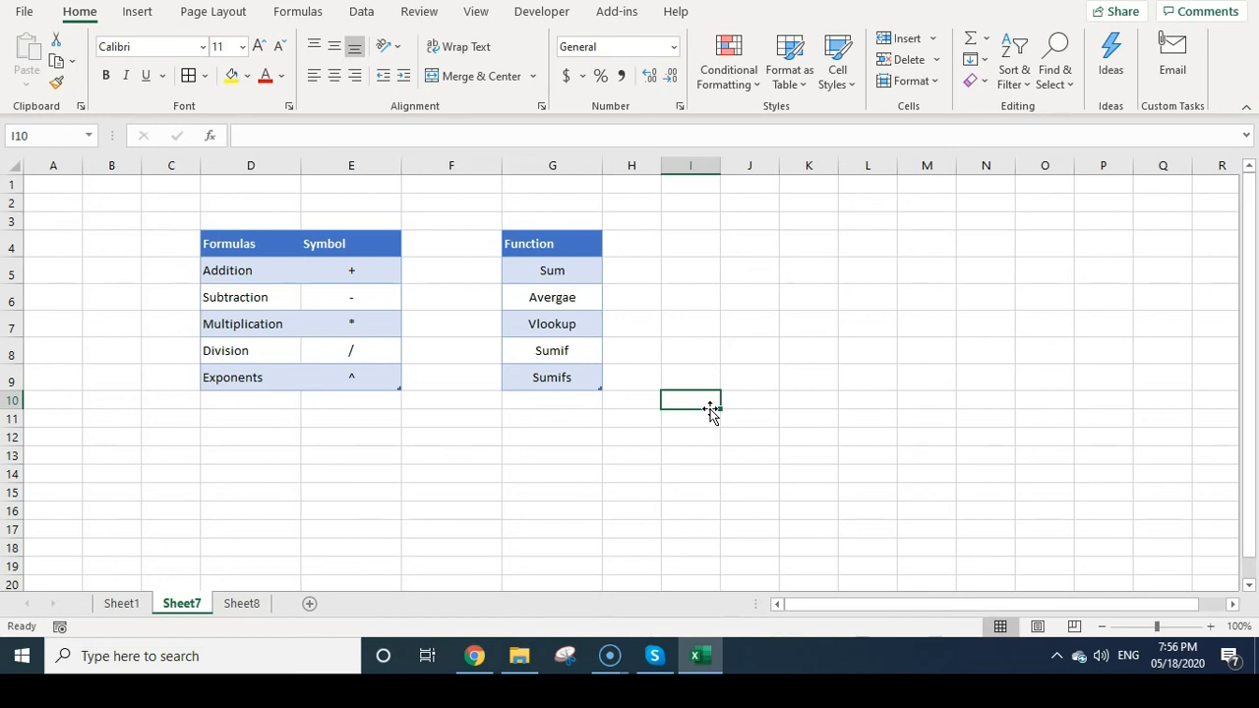
- Return to Sheet8 and inspect the price total formula in B6
{"action": "left_click", "coordinate": [247, 603]}
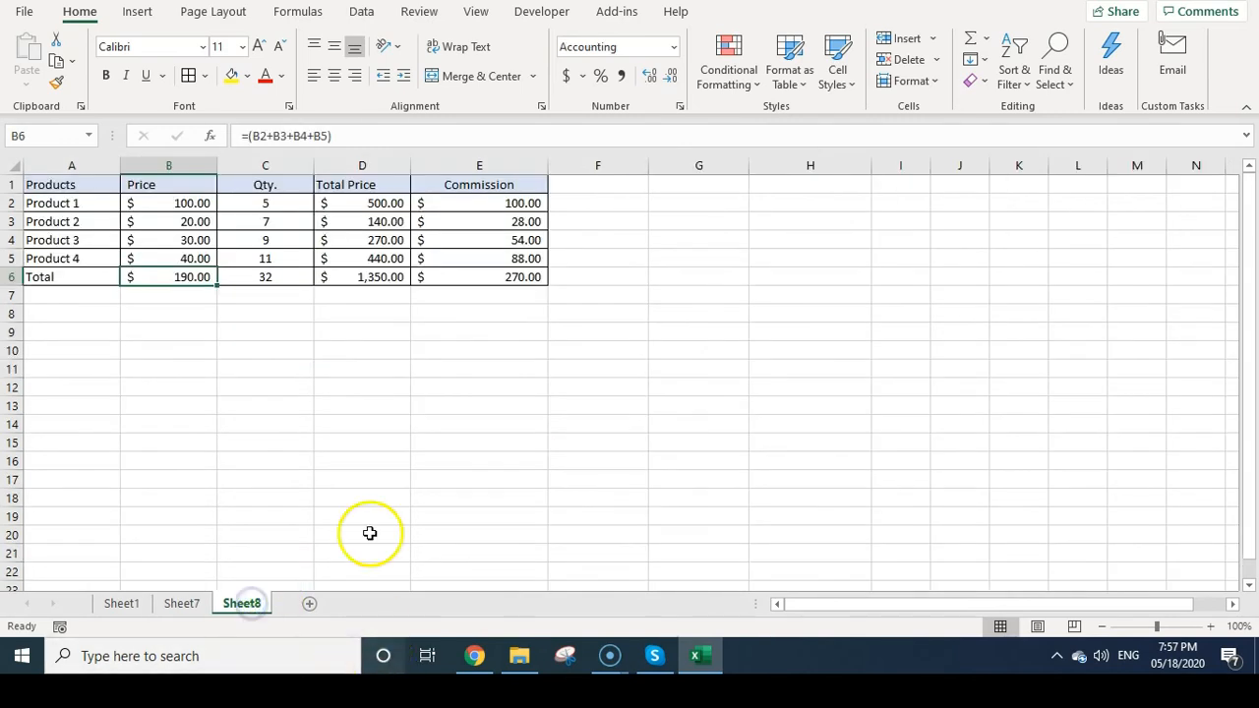
{"action": "left_click", "coordinate": [284, 346]}
{"action": "left_click", "coordinate": [185, 260]}
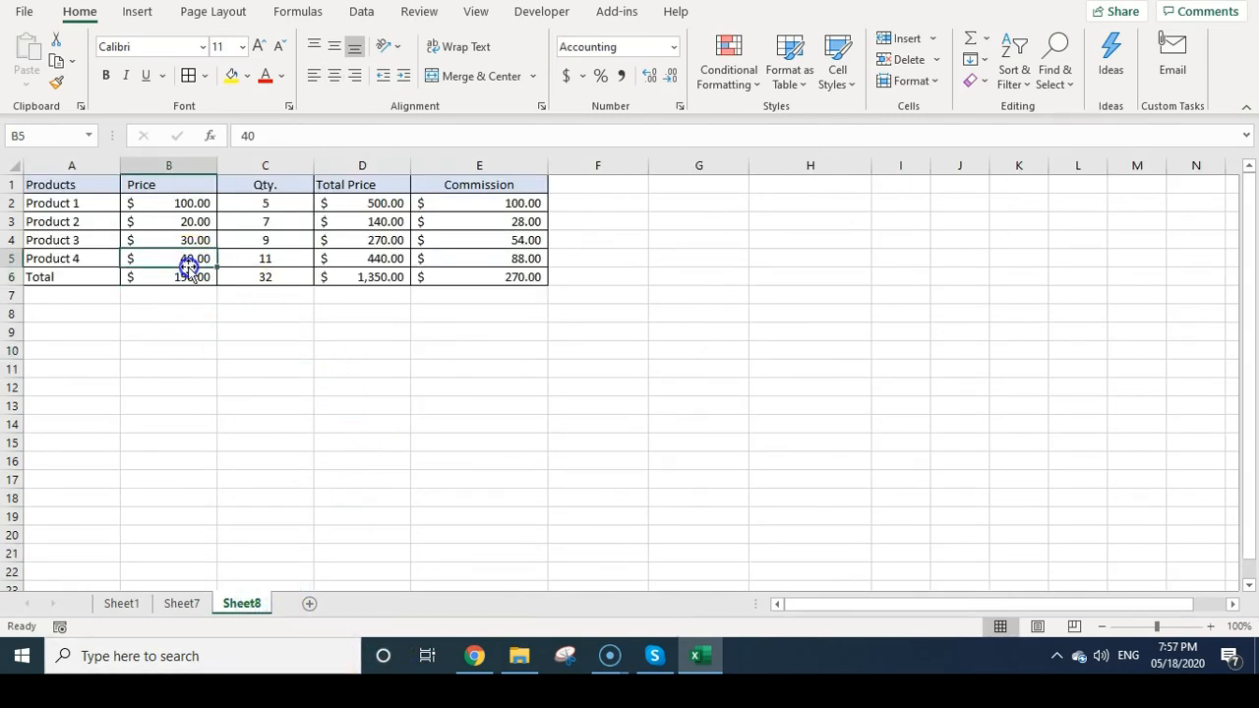
{"action": "left_click", "coordinate": [192, 279]}
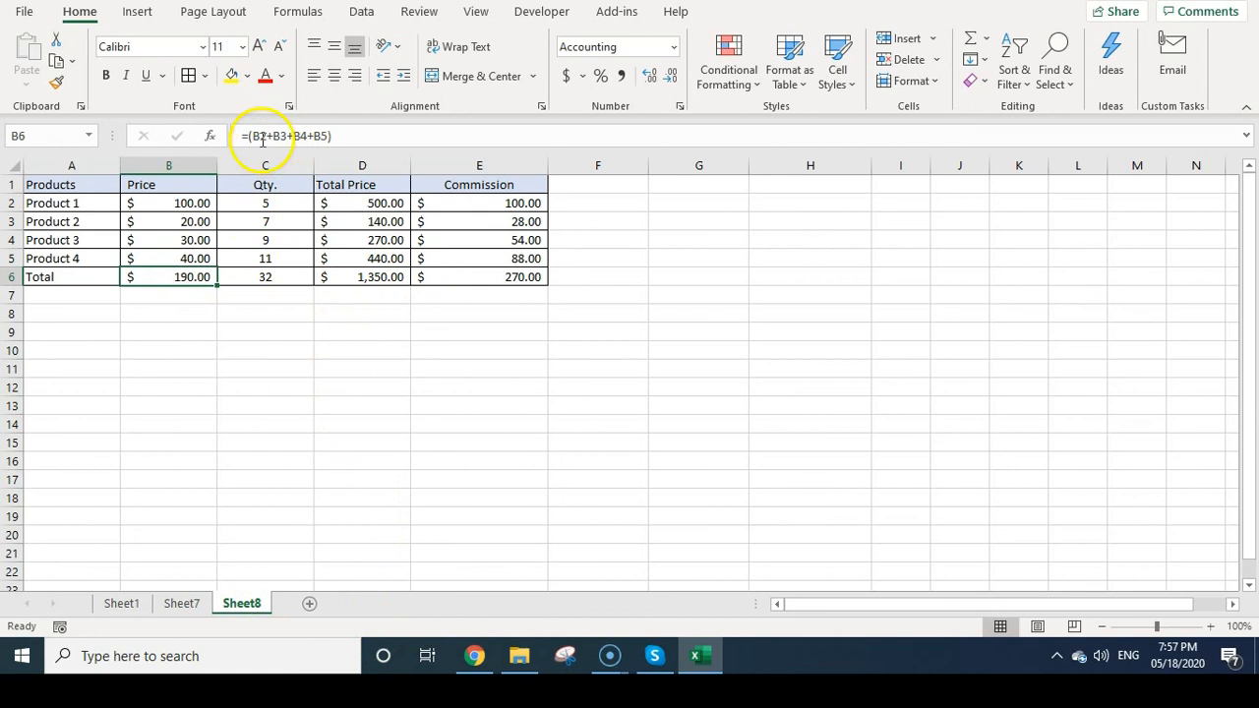
- Inspect the individual cell references in the price total formula in B6
{"action": "left_click", "coordinate": [282, 136]}
{"action": "left_click", "coordinate": [306, 137]}
{"action": "left_click", "coordinate": [327, 138]}
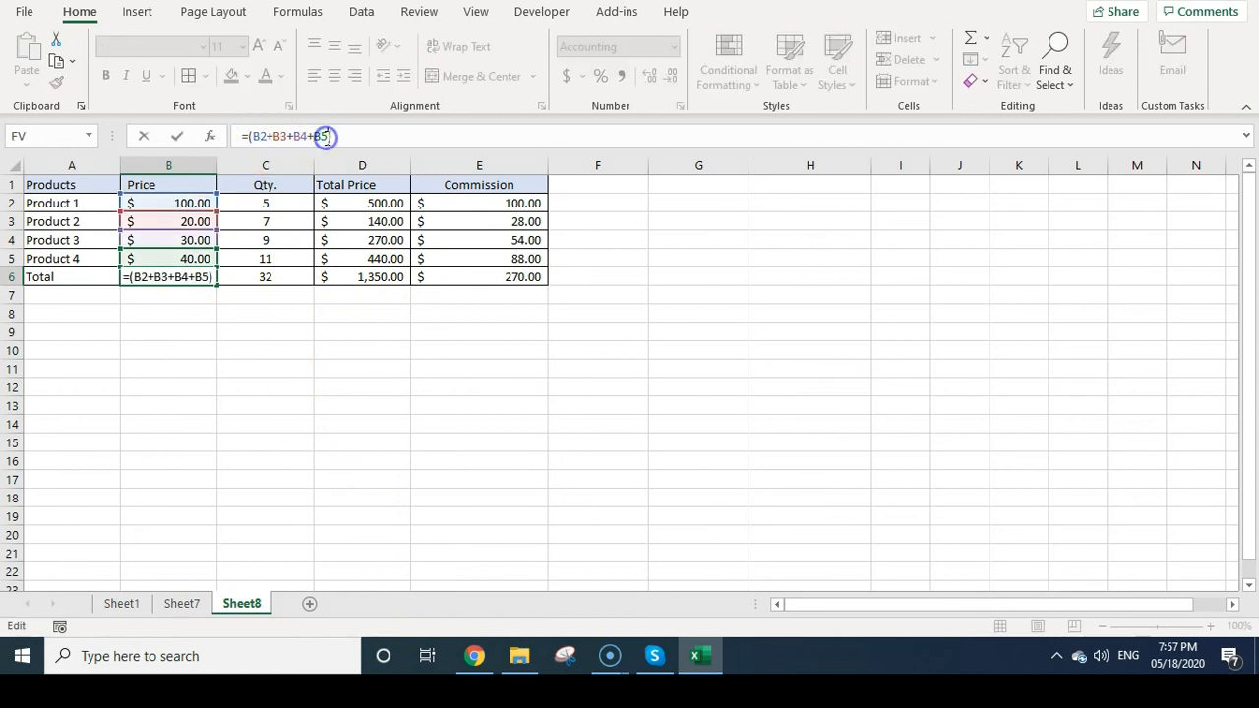
{"action": "left_click", "coordinate": [315, 137]}
{"action": "key", "text": "ctrl+Return"}
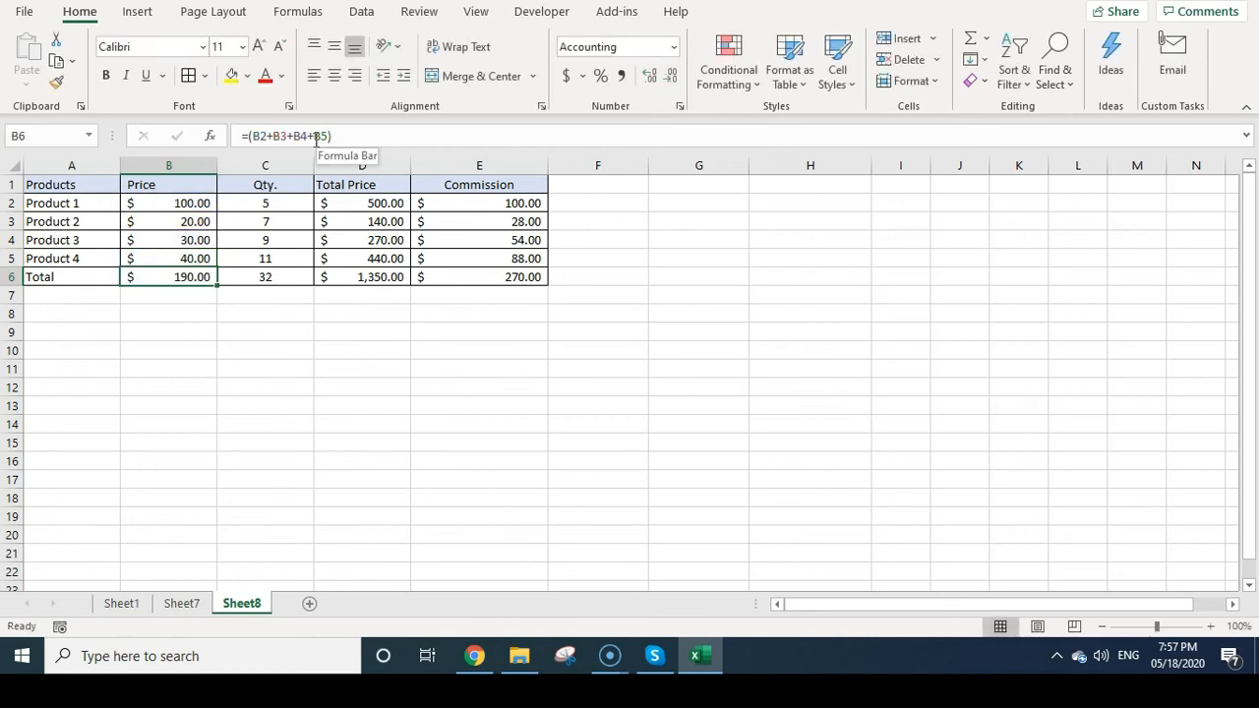
- Replace the price total in B6 with the formula =SUM(B2,B3,B4)
{"action": "left_click", "coordinate": [132, 280]}
{"action": "type", "text": "=sum("}
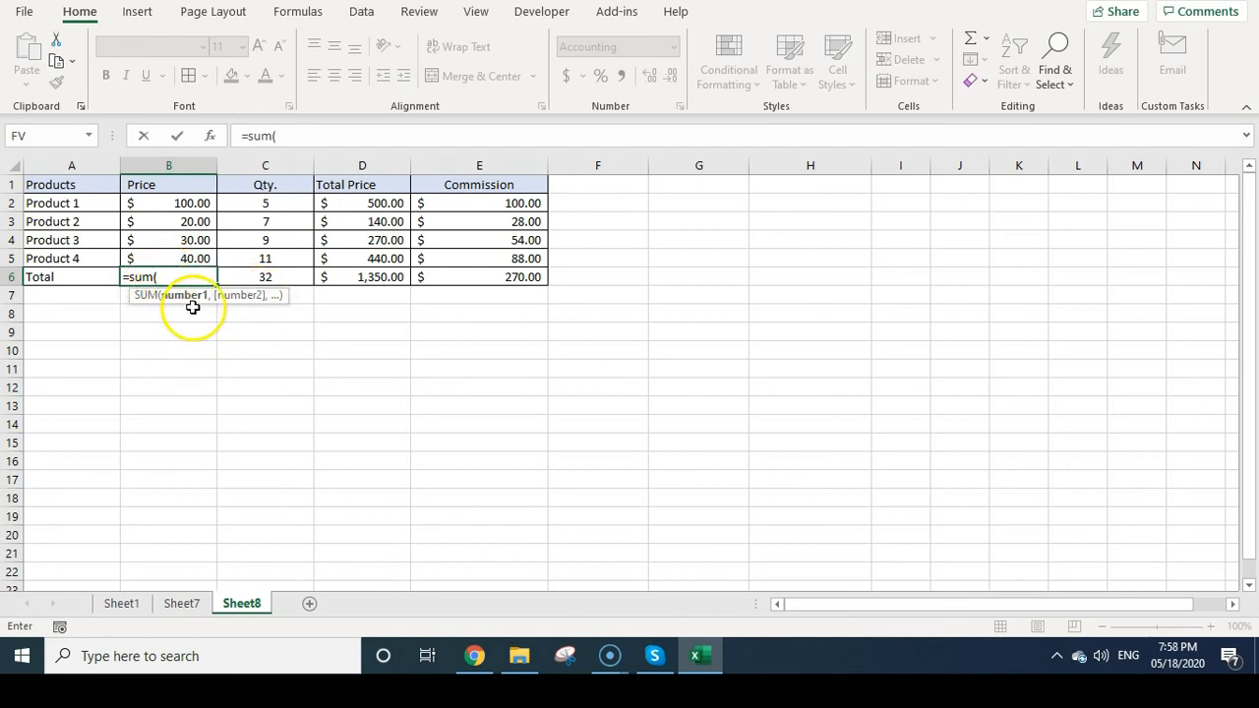
{"action": "left_click", "coordinate": [195, 201]}
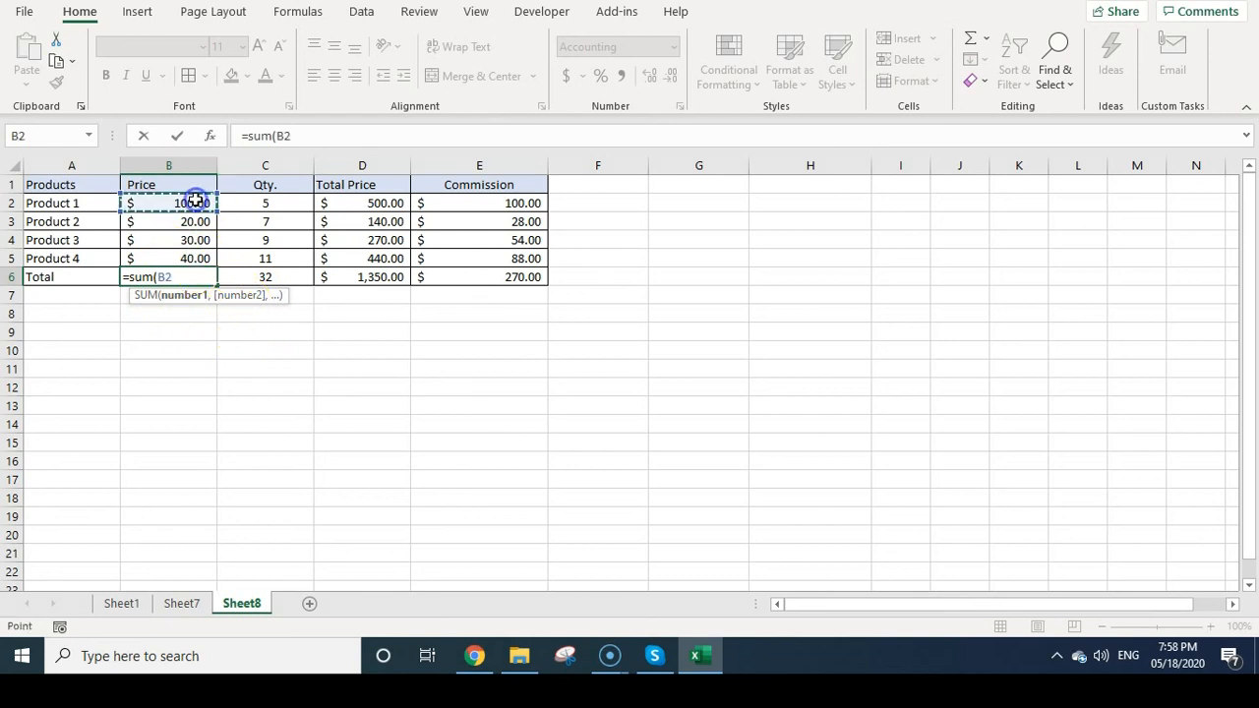
{"action": "type", "text": ","}
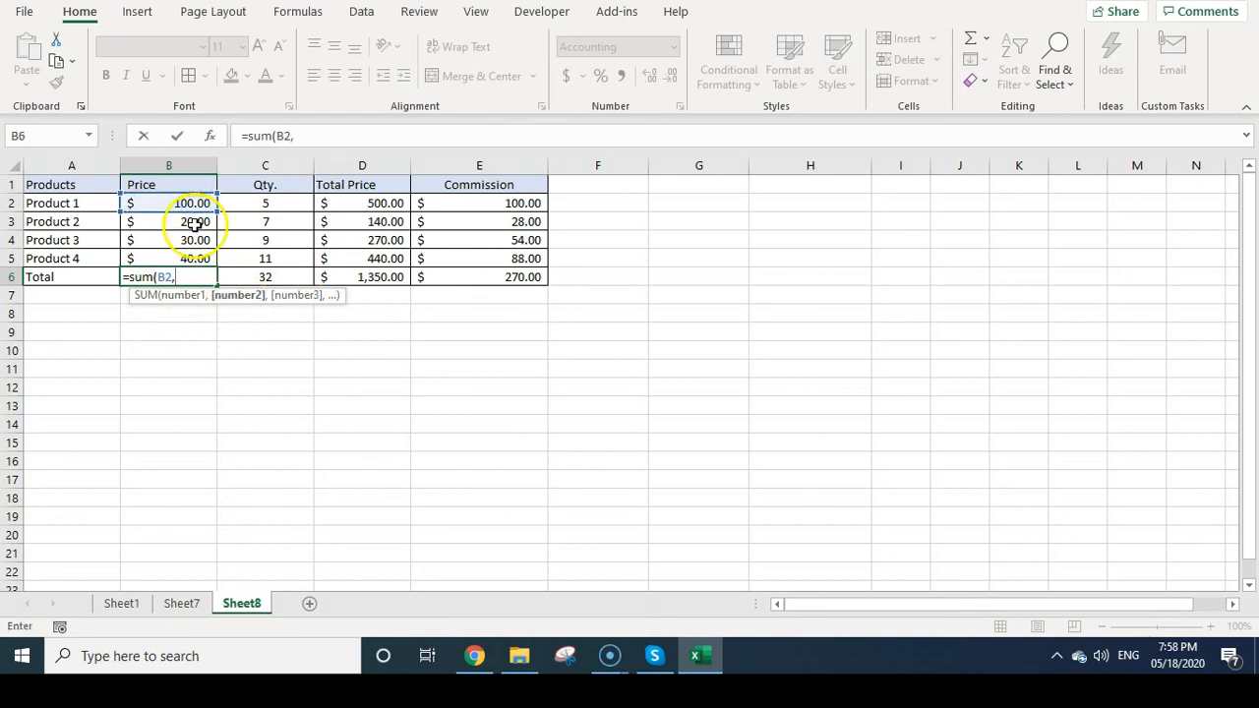
{"action": "left_click", "coordinate": [197, 221]}
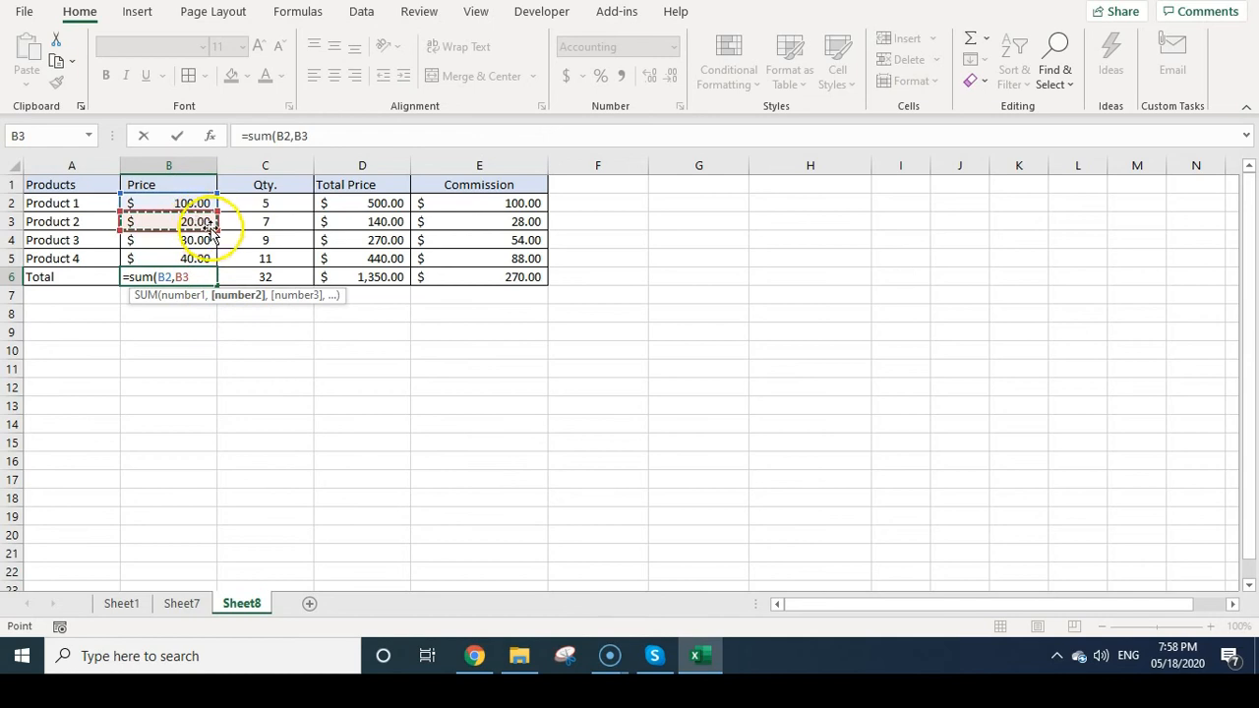
{"action": "type", "text": ","}
{"action": "left_click", "coordinate": [201, 239]}
{"action": "key", "text": "Return"}
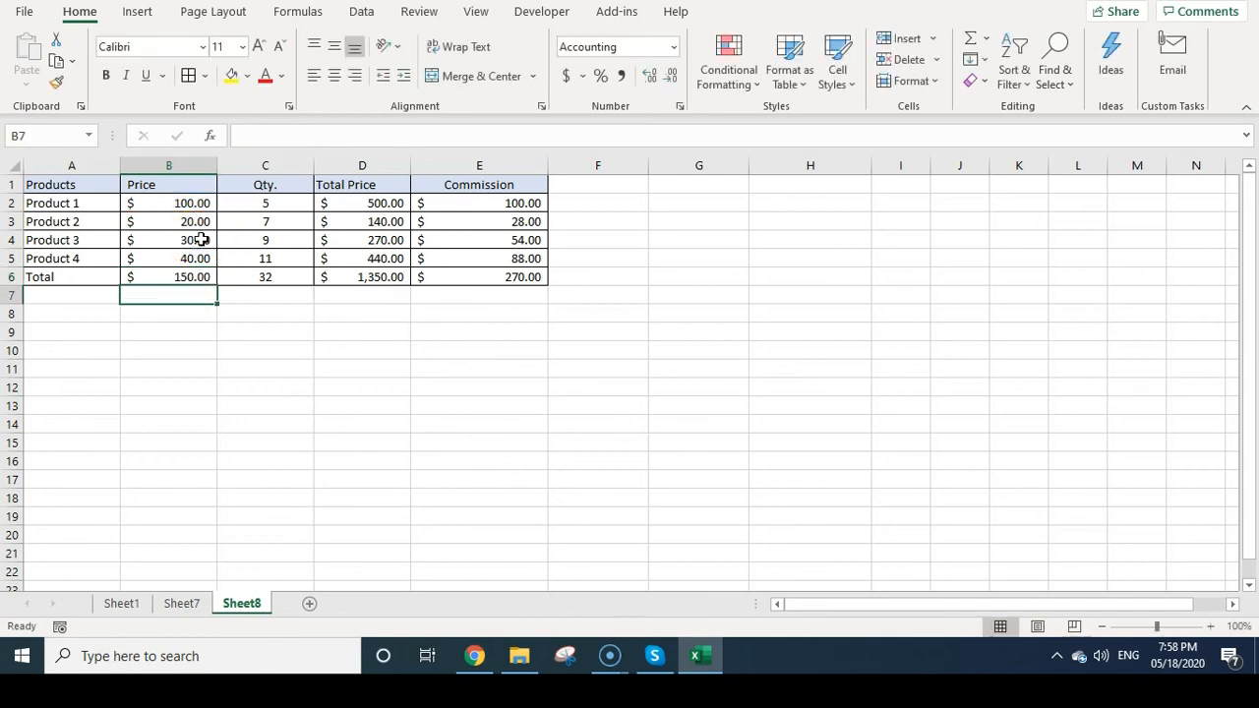
- Edit the formula in B6 to sum the continuous range, making it =SUM(B2:B5)
{"action": "key", "text": "Up"}
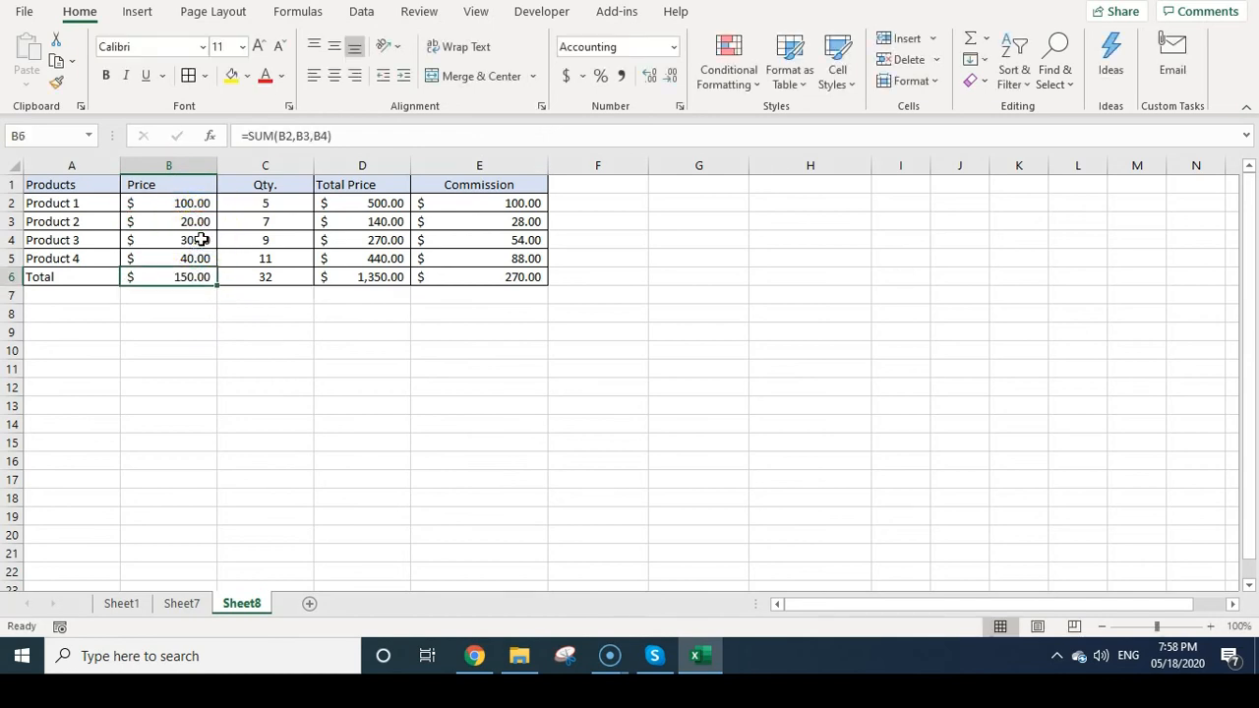
{"action": "left_click", "coordinate": [325, 136]}
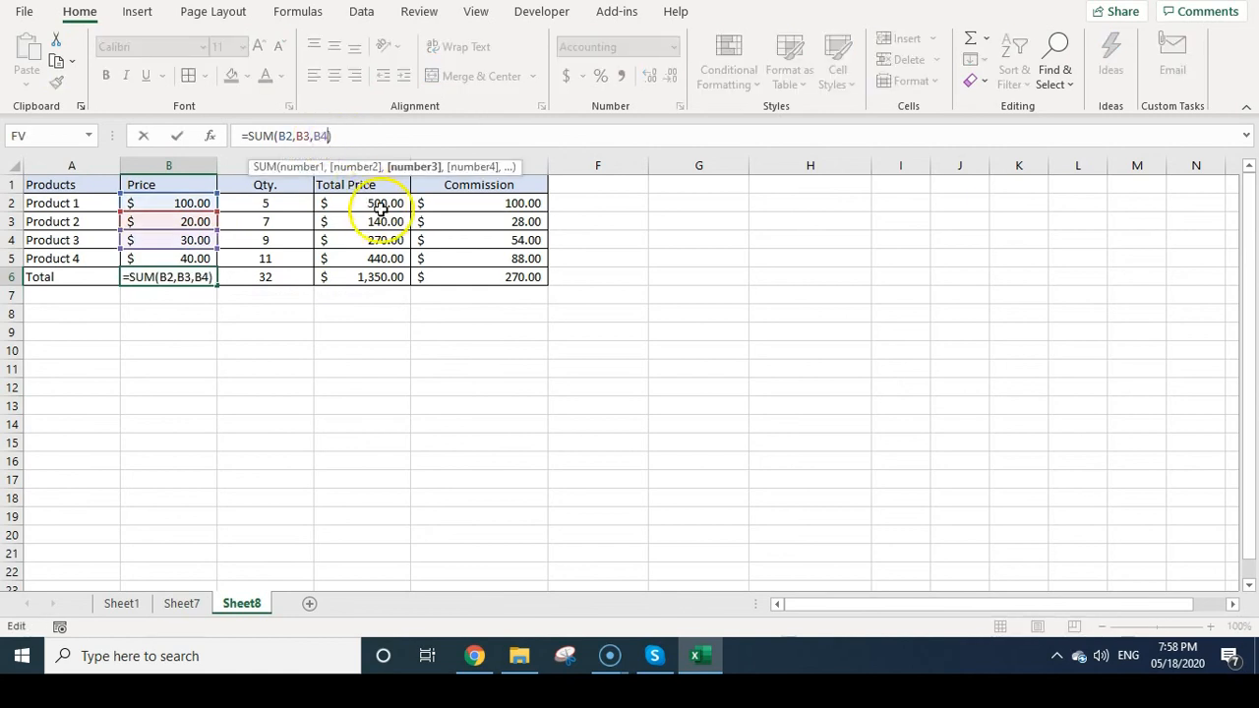
{"action": "key", "text": "BackSpace"}
{"action": "key", "text": "BackSpace"}
{"action": "key", "text": "BackSpace"}
{"action": "key", "text": "BackSpace"}
{"action": "key", "text": "BackSpace"}
{"action": "key", "text": "BackSpace"}
{"action": "type", "text": ":B5"}
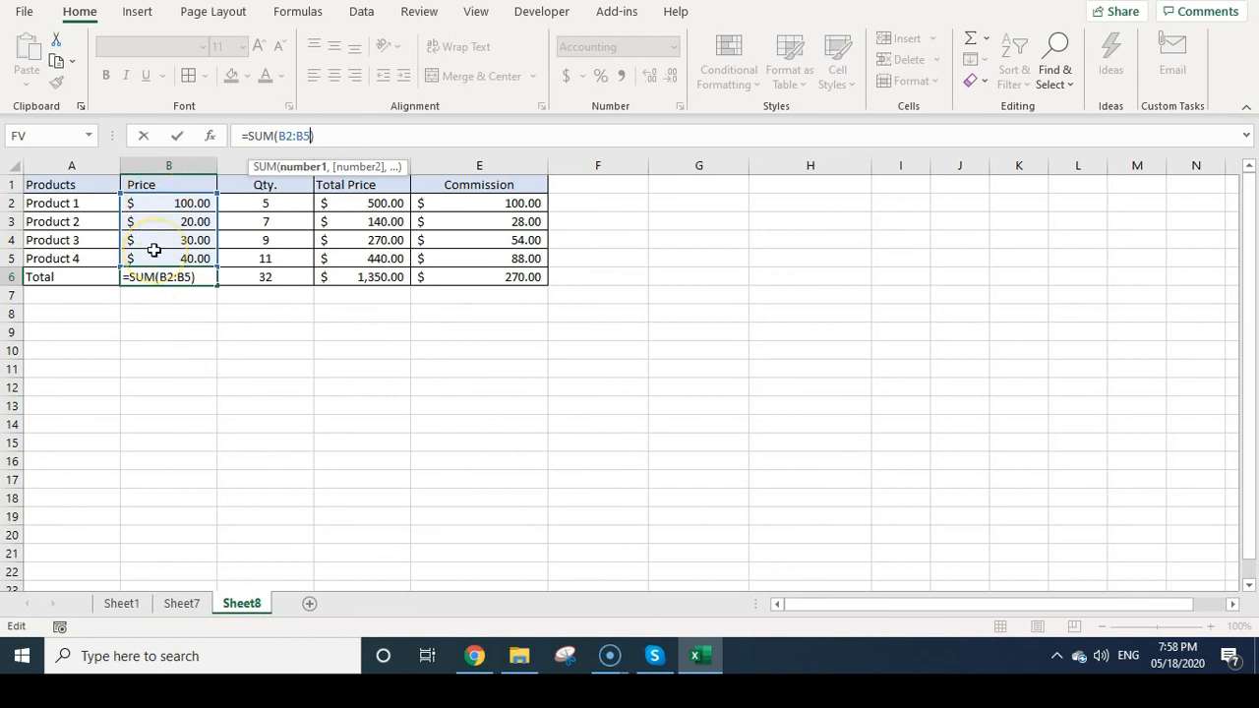
{"action": "key", "text": "Return"}
{"action": "key", "text": "Up"}
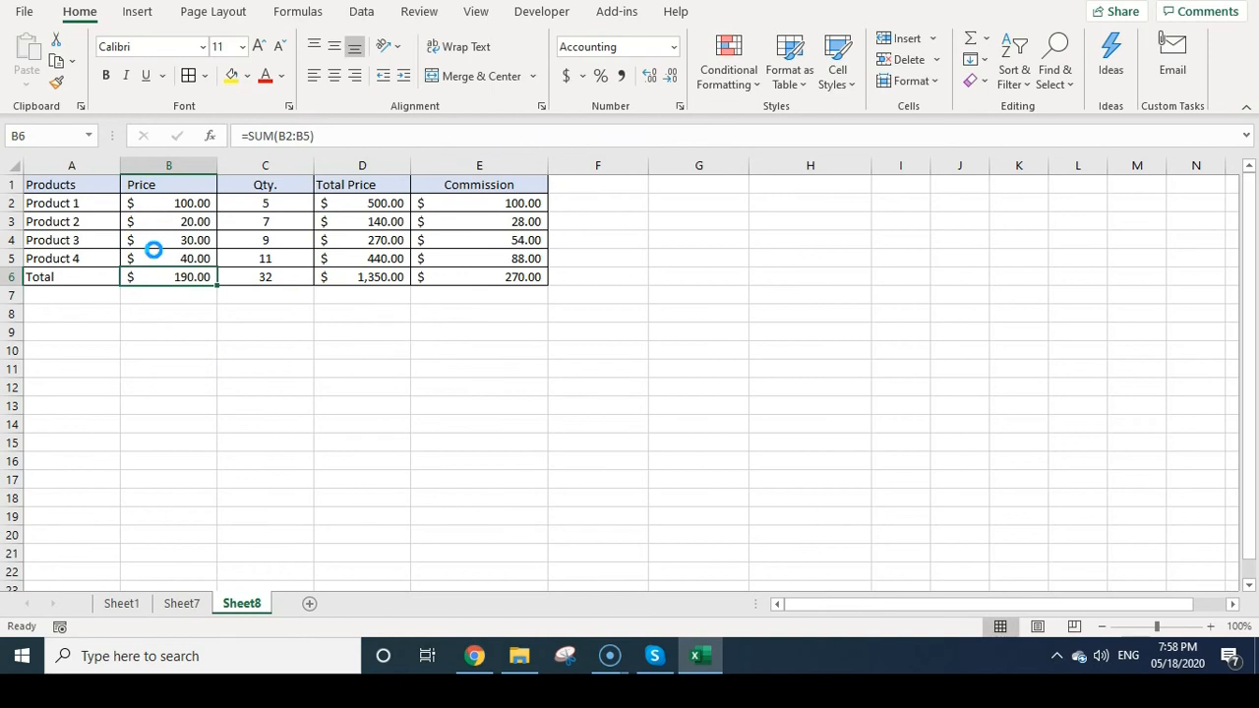
- Copy the SUM formula from B6 to the quantity, total price and commission totals in C6:E6
{"action": "key", "text": "ctrl+c"}
{"action": "key", "text": "shift+Right"}
{"action": "key", "text": "shift+Right"}
{"action": "key", "text": "shift+Right"}
{"action": "right_click", "coordinate": [230, 276]}
{"action": "left_click", "coordinate": [302, 246]}
{"action": "left_click", "coordinate": [325, 198]}
{"action": "left_click", "coordinate": [390, 368]}
{"action": "left_click", "coordinate": [349, 345]}
- Apply the formatting of quantity cell C5 to the quantity total in C6 with Format Painter
{"action": "left_click", "coordinate": [298, 279]}
{"action": "left_click", "coordinate": [296, 257]}
{"action": "left_click", "coordinate": [57, 82]}
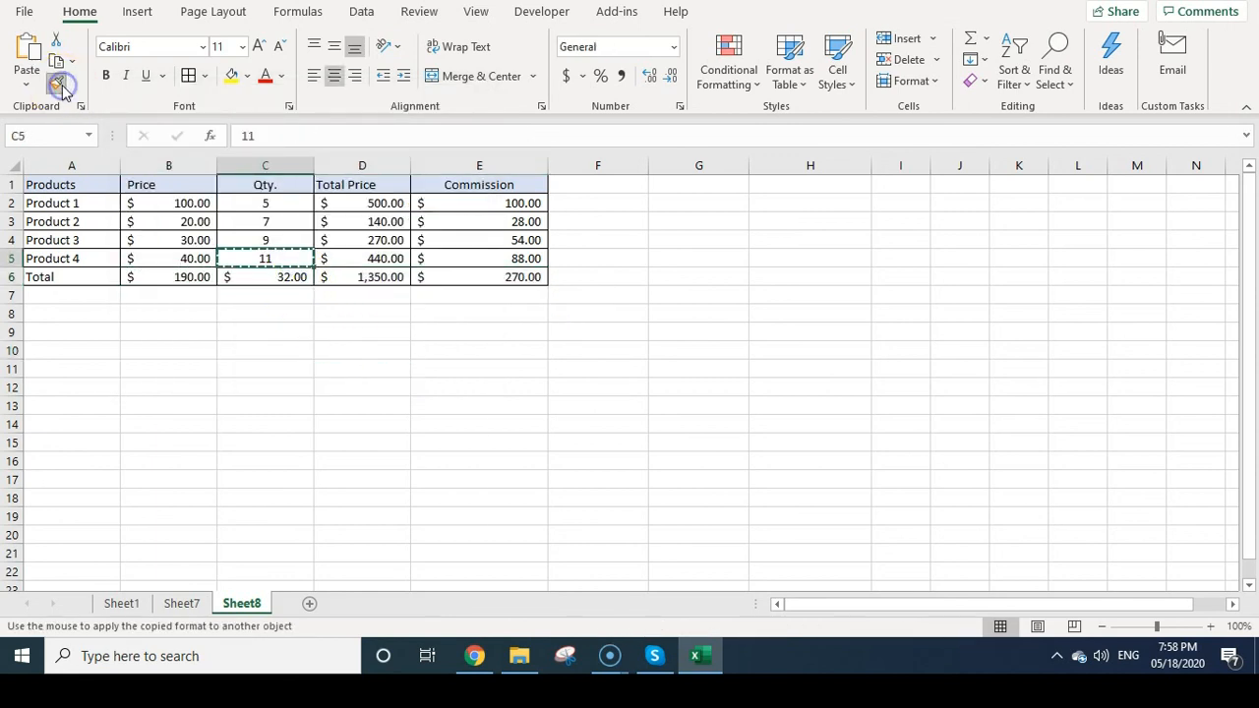
{"action": "left_click", "coordinate": [295, 280]}
{"action": "left_click", "coordinate": [341, 345]}
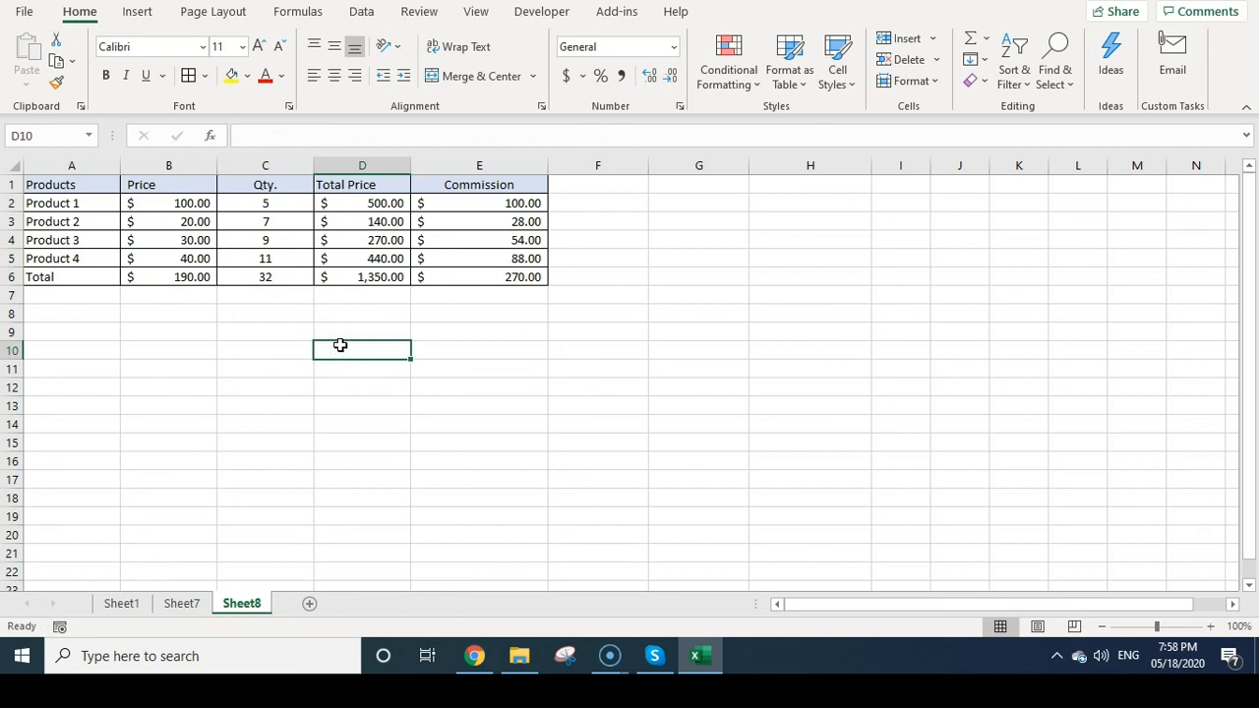
- Check the SUM formulas in the Total row for price, total price and commission
{"action": "left_click", "coordinate": [187, 278]}
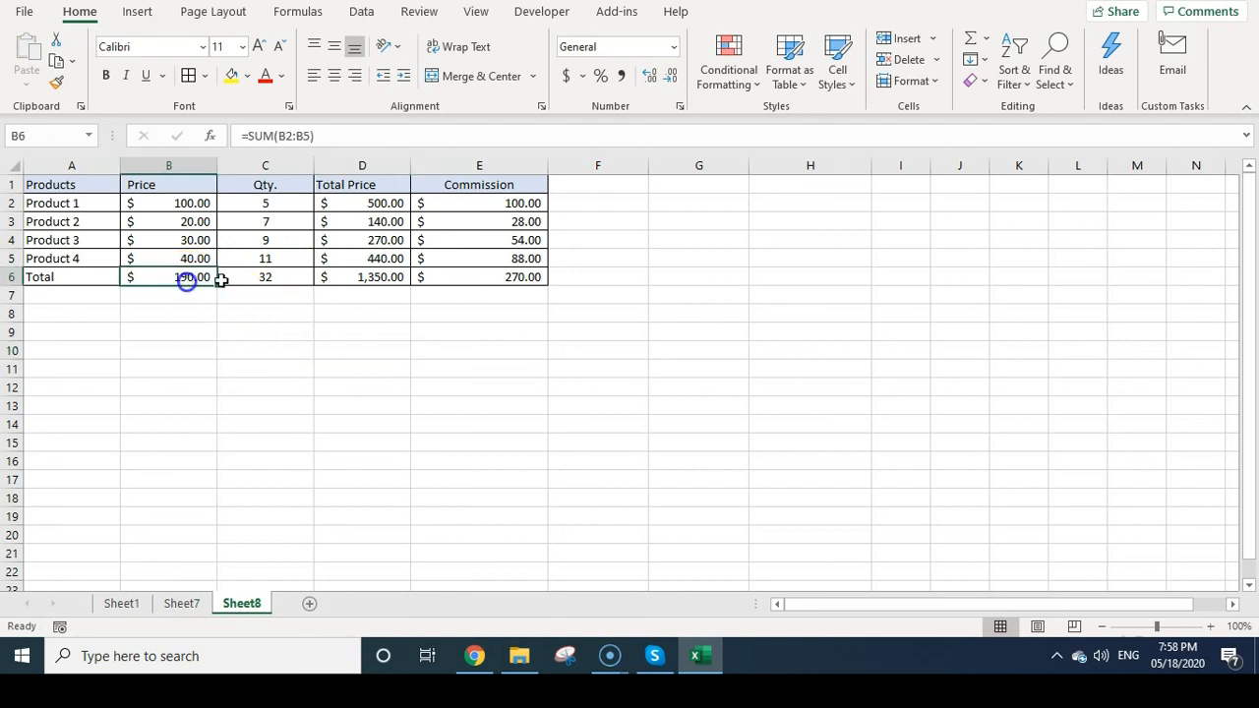
{"action": "left_click", "coordinate": [275, 292]}
{"action": "left_click", "coordinate": [335, 278]}
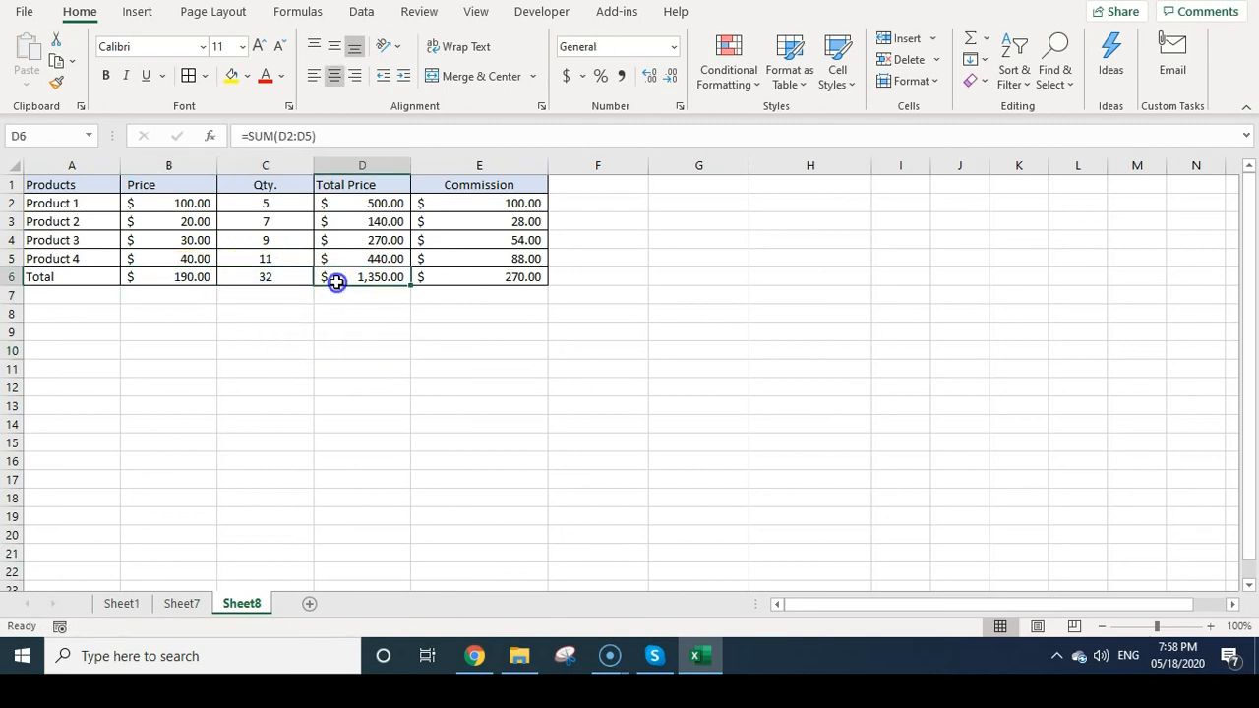
{"action": "left_click", "coordinate": [499, 276]}
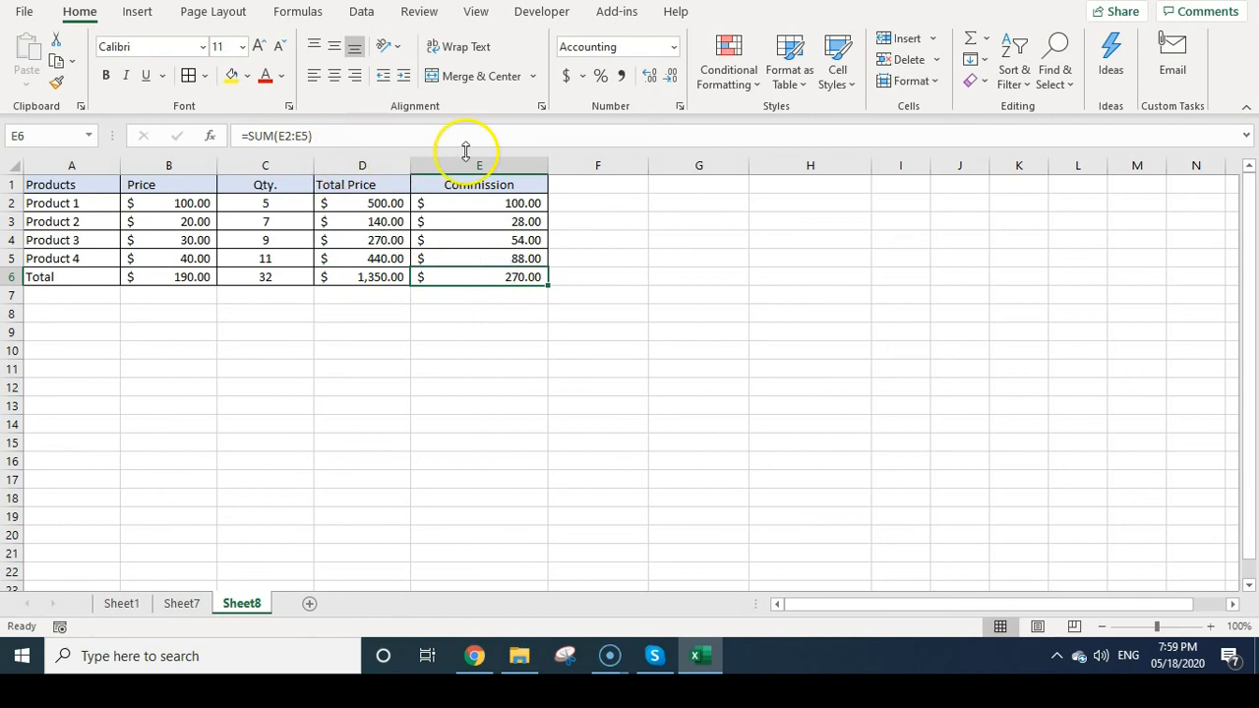
- Replace the formula in B6 with the Average function over the prices in B2:B5
{"action": "left_click", "coordinate": [174, 278]}
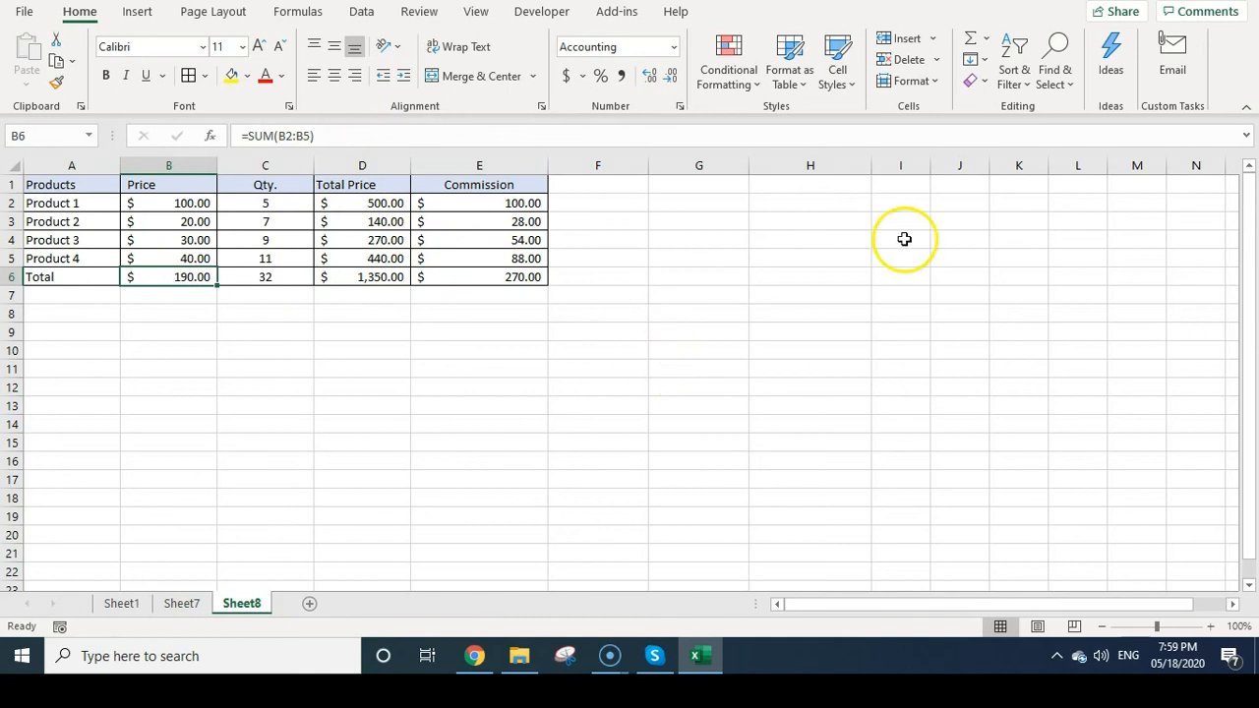
{"action": "left_click", "coordinate": [985, 40]}
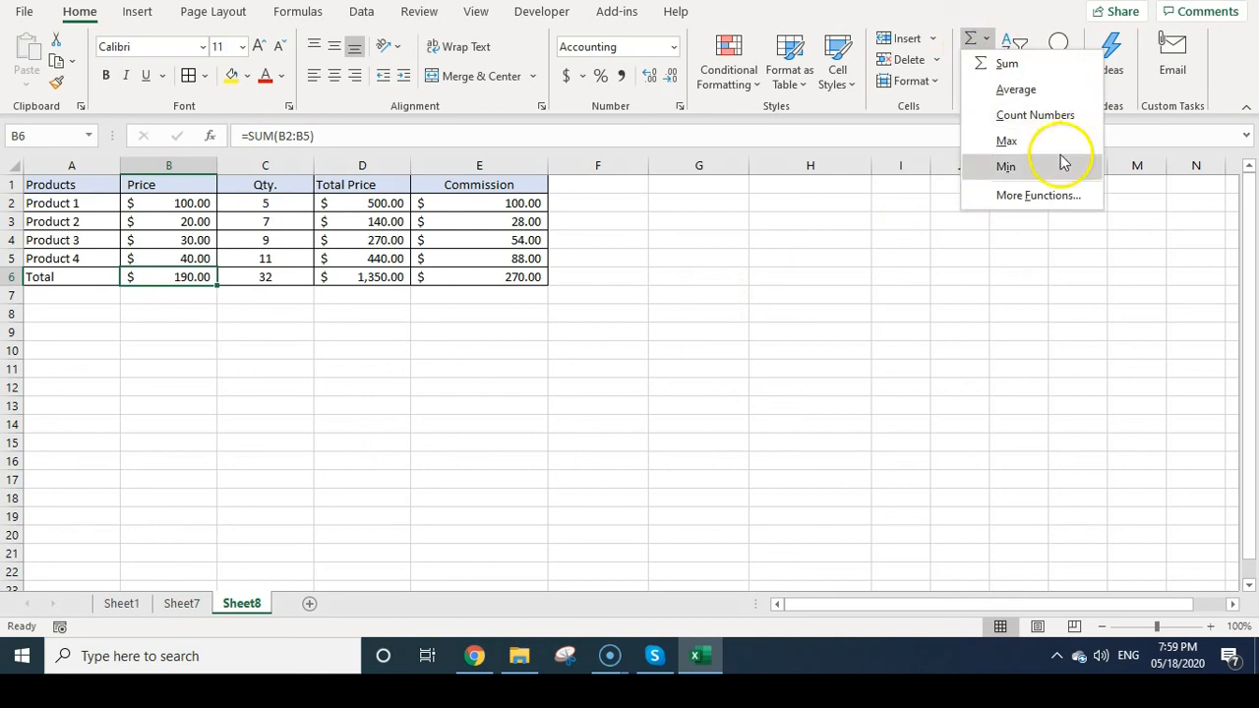
{"action": "left_click", "coordinate": [1070, 98]}
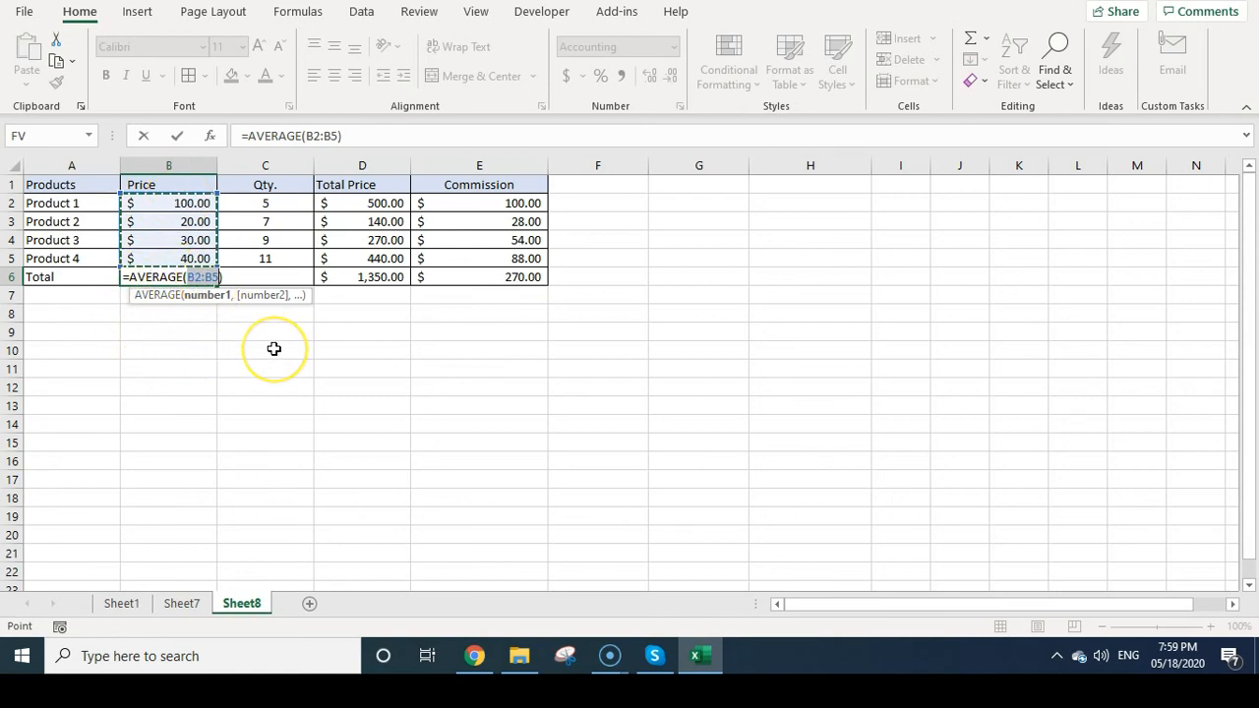
{"action": "key", "text": "Return"}
{"action": "left_click", "coordinate": [205, 274]}
- Check the average of the prices in B2:B5, review the Function table on Sheet7 and return to Sheet8
{"action": "left_click_drag", "start_coordinate": [203, 260], "coordinate": [204, 205]}
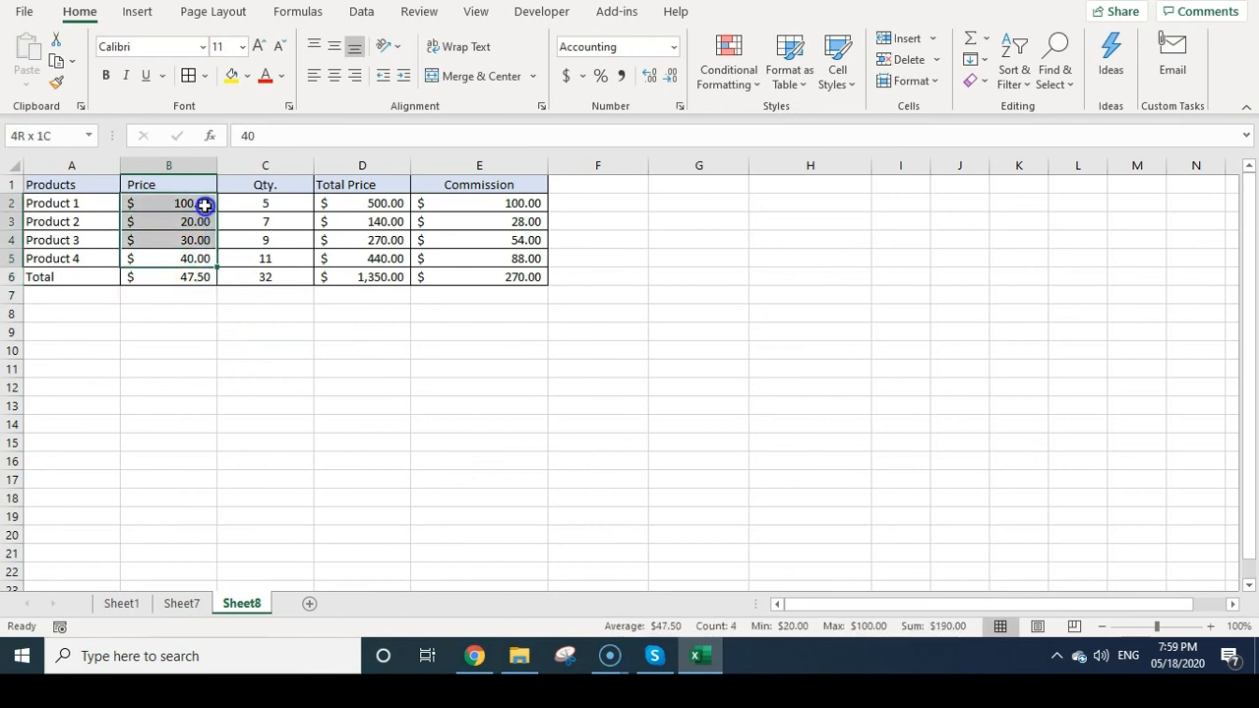
{"action": "left_click", "coordinate": [183, 603]}
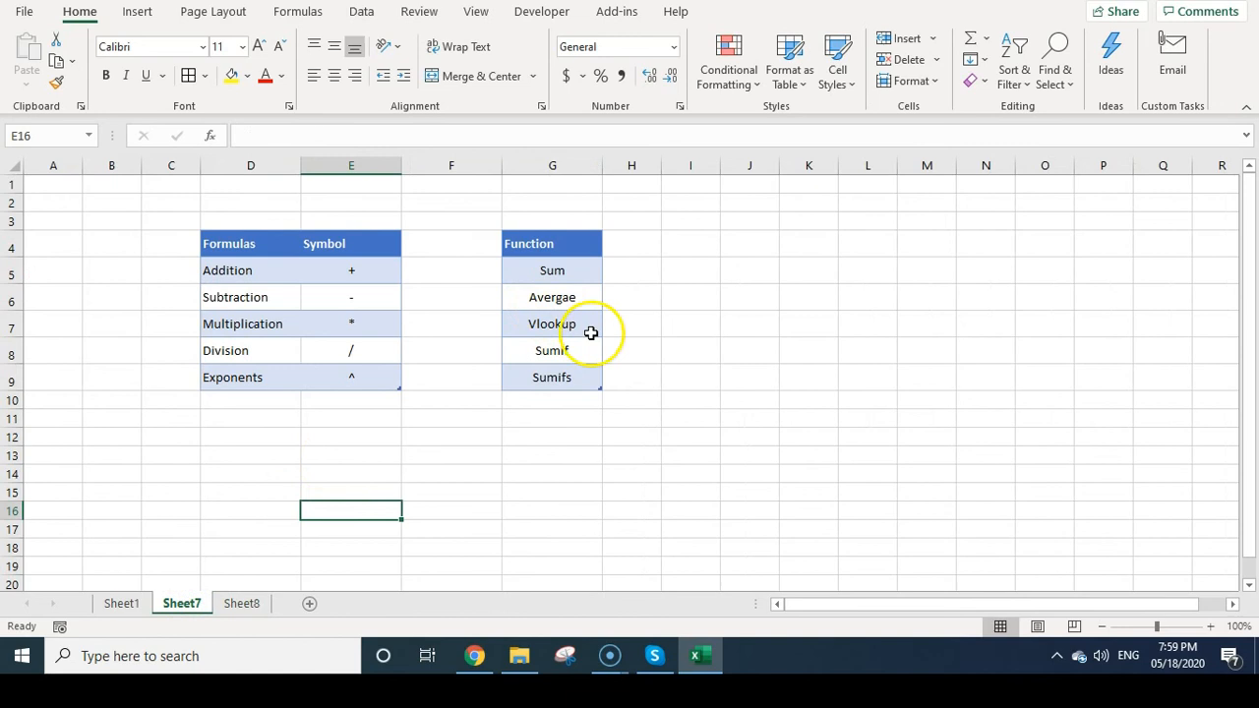
{"action": "left_click", "coordinate": [239, 602]}
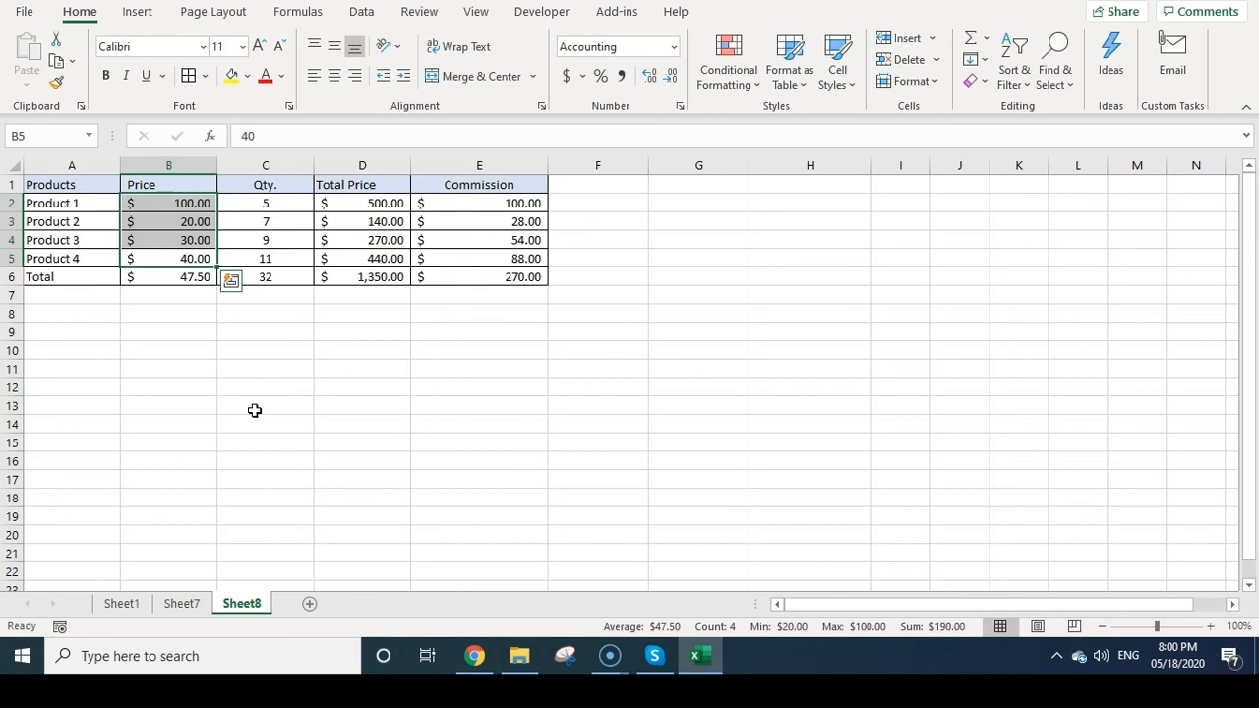
- Browse the AutoSum, Recently Used, Financial and Logical function lists in the Function Library
{"action": "left_click", "coordinate": [313, 11]}
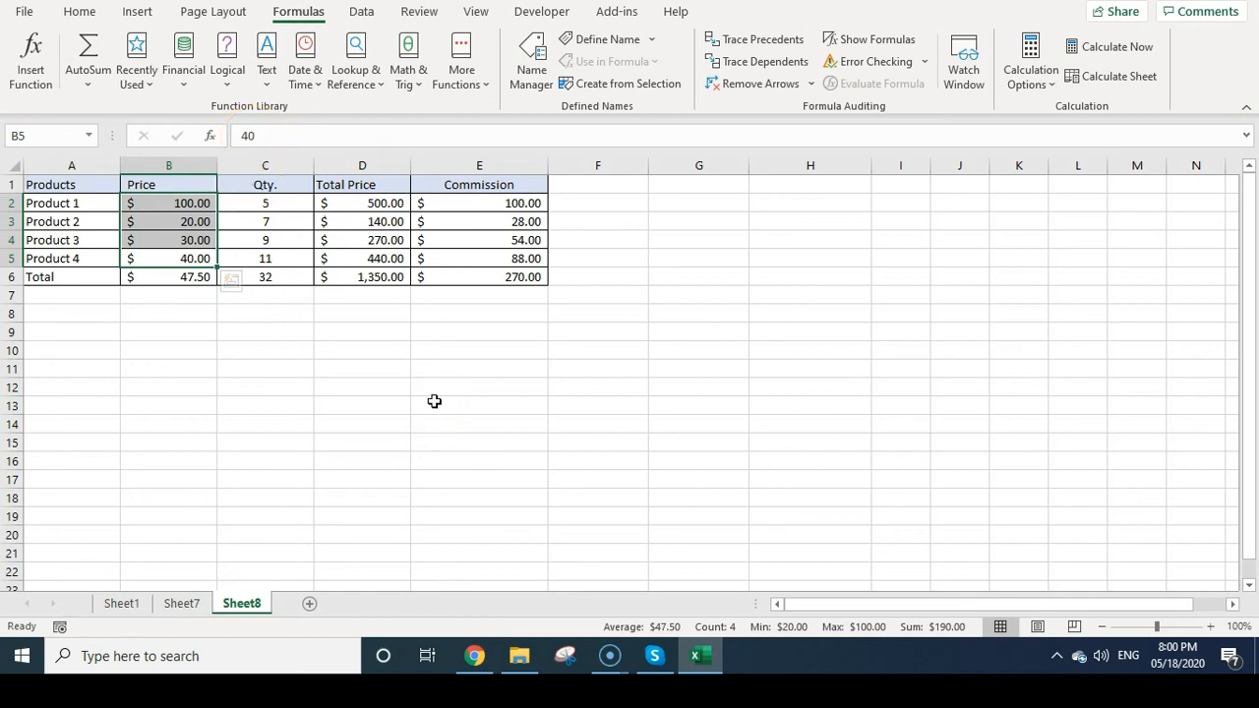
{"action": "left_click", "coordinate": [89, 83]}
{"action": "left_click", "coordinate": [136, 77]}
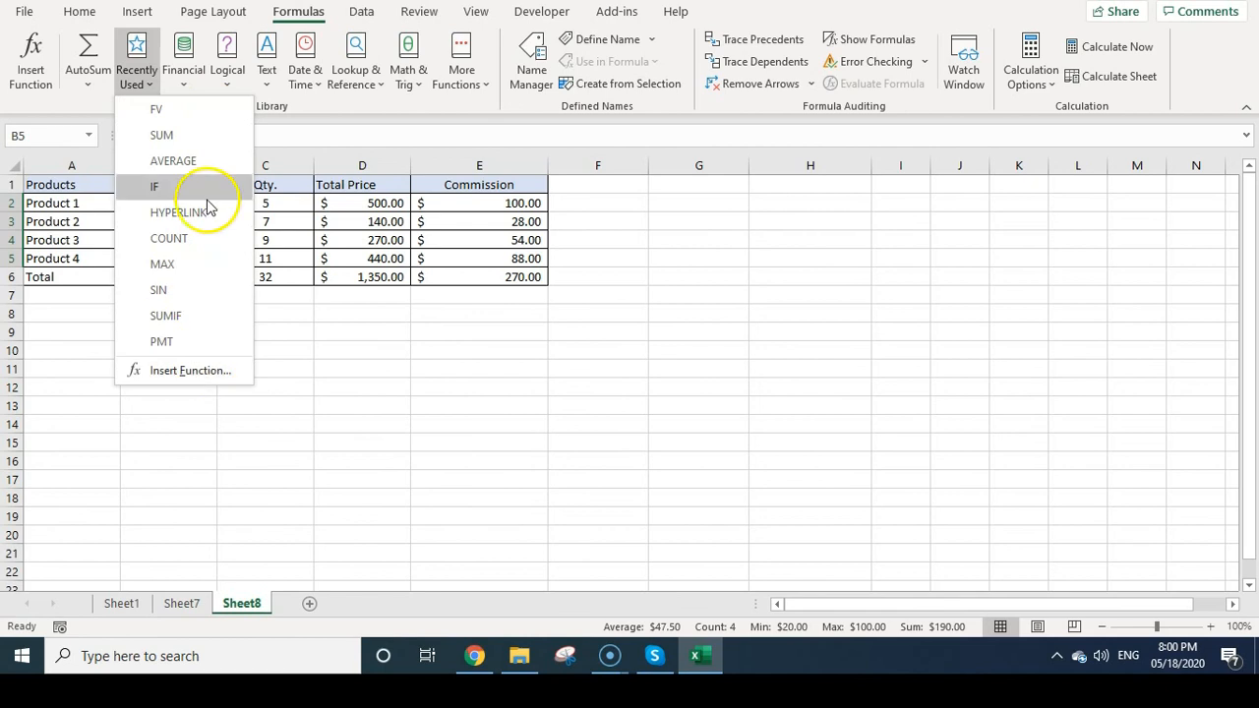
{"action": "left_click", "coordinate": [184, 61]}
{"action": "left_click_drag", "start_coordinate": [305, 140], "coordinate": [318, 472]}
{"action": "left_click", "coordinate": [227, 61]}
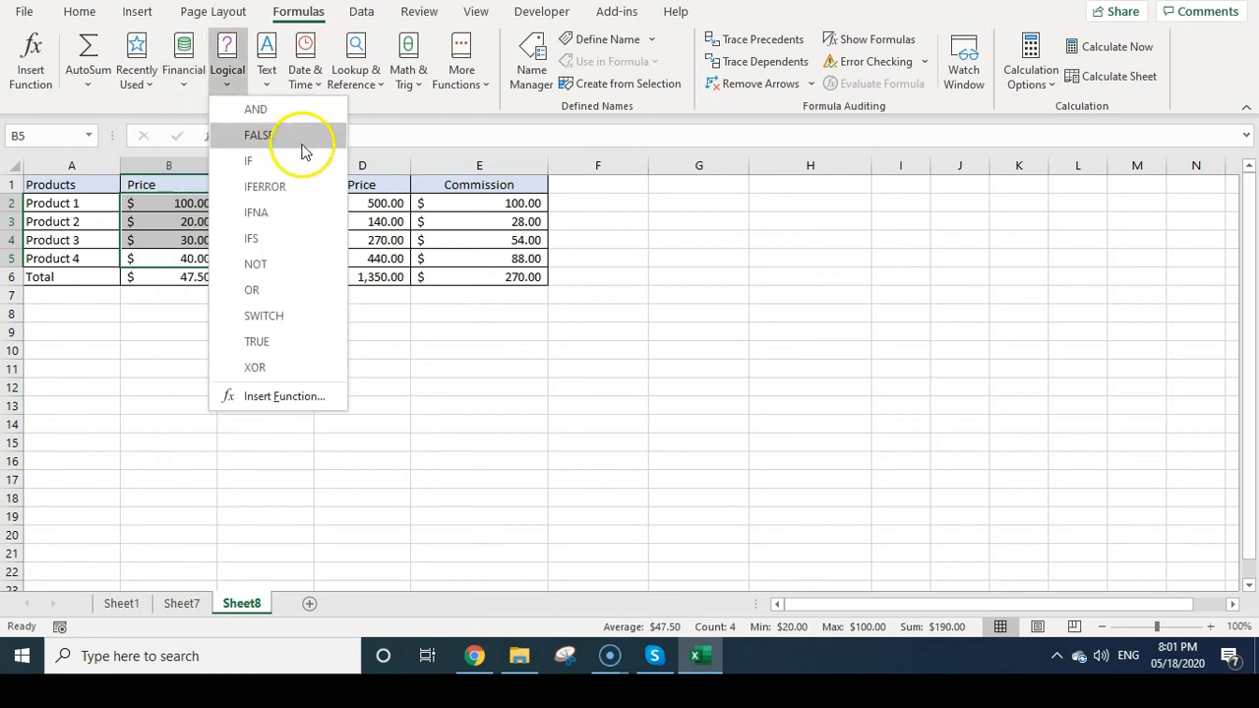
{"action": "left_click", "coordinate": [228, 69]}
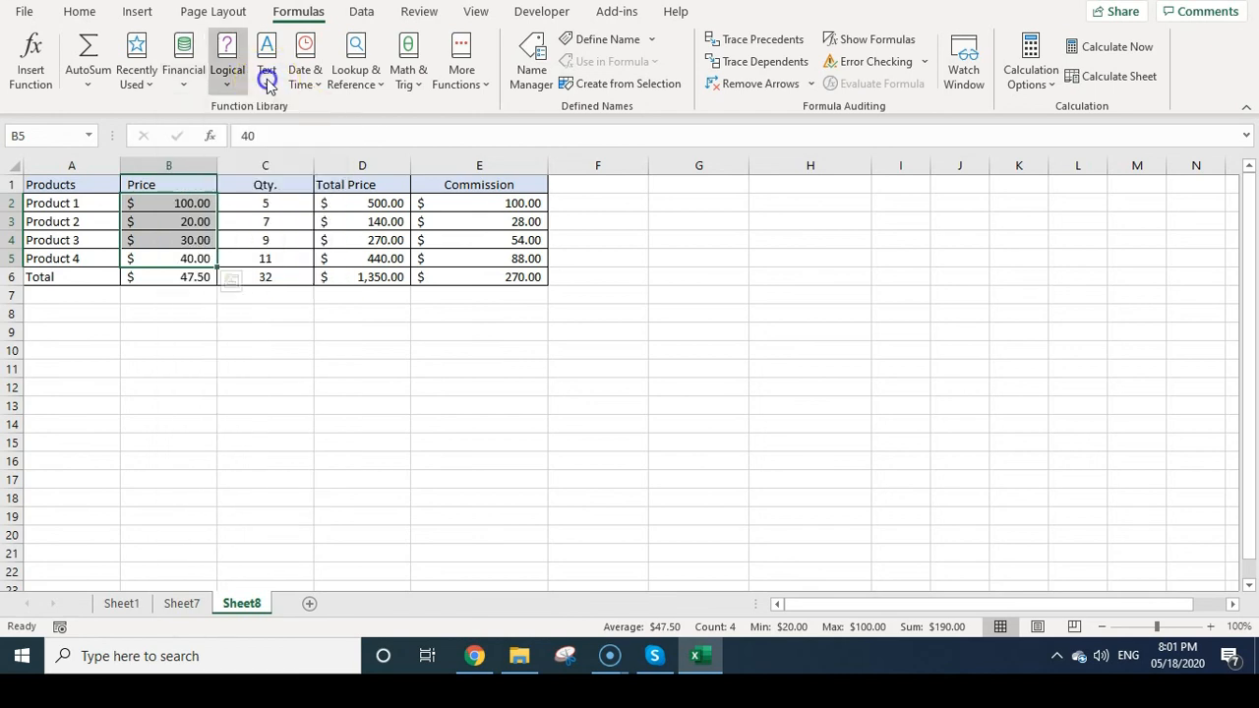
- Browse the Text, Date & Time, Lookup & Reference, Math & Trig and More Functions categories
{"action": "left_click", "coordinate": [266, 61]}
{"action": "left_click", "coordinate": [296, 83]}
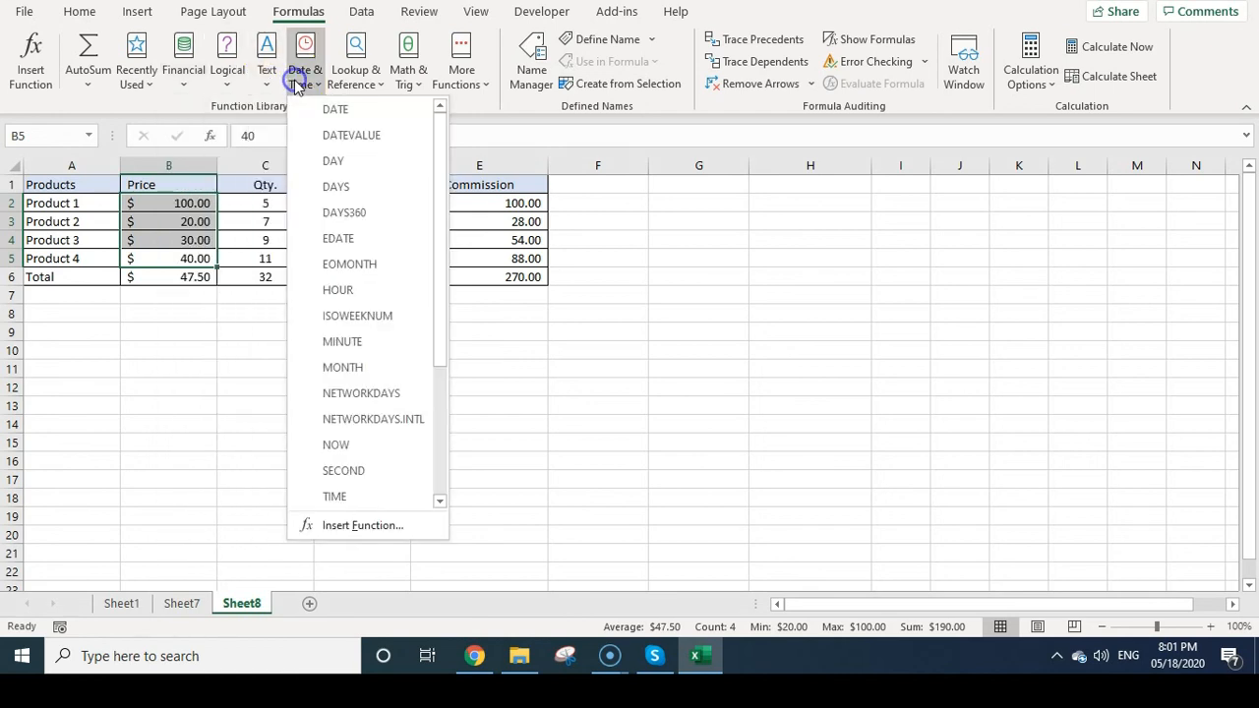
{"action": "left_click", "coordinate": [352, 78]}
{"action": "left_click", "coordinate": [354, 81]}
{"action": "left_click", "coordinate": [411, 81]}
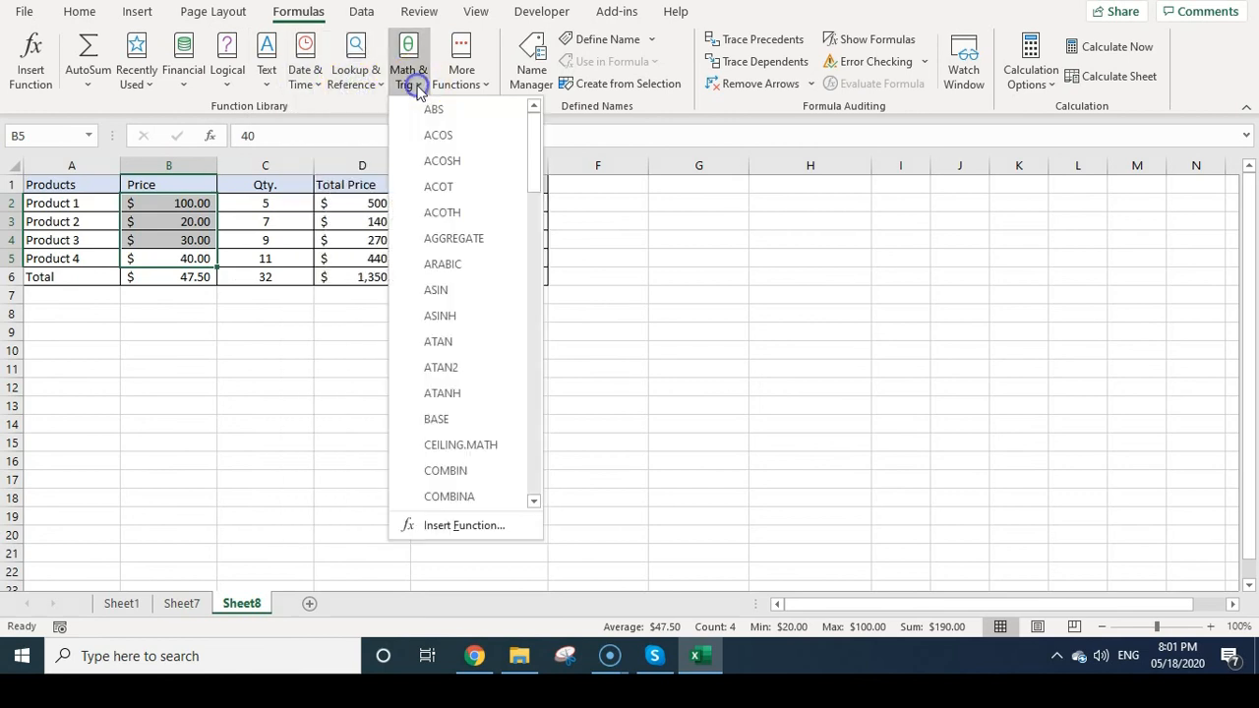
{"action": "left_click", "coordinate": [461, 84]}
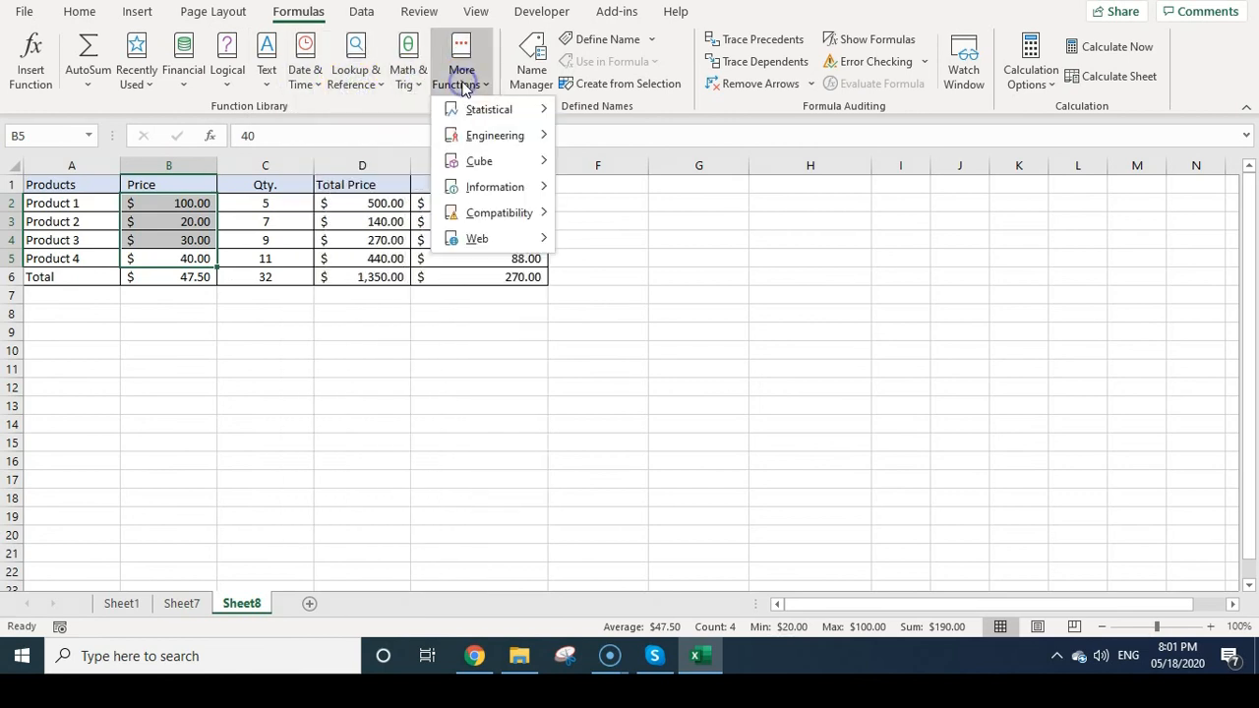
{"action": "mouse_move", "coordinate": [518, 117]}
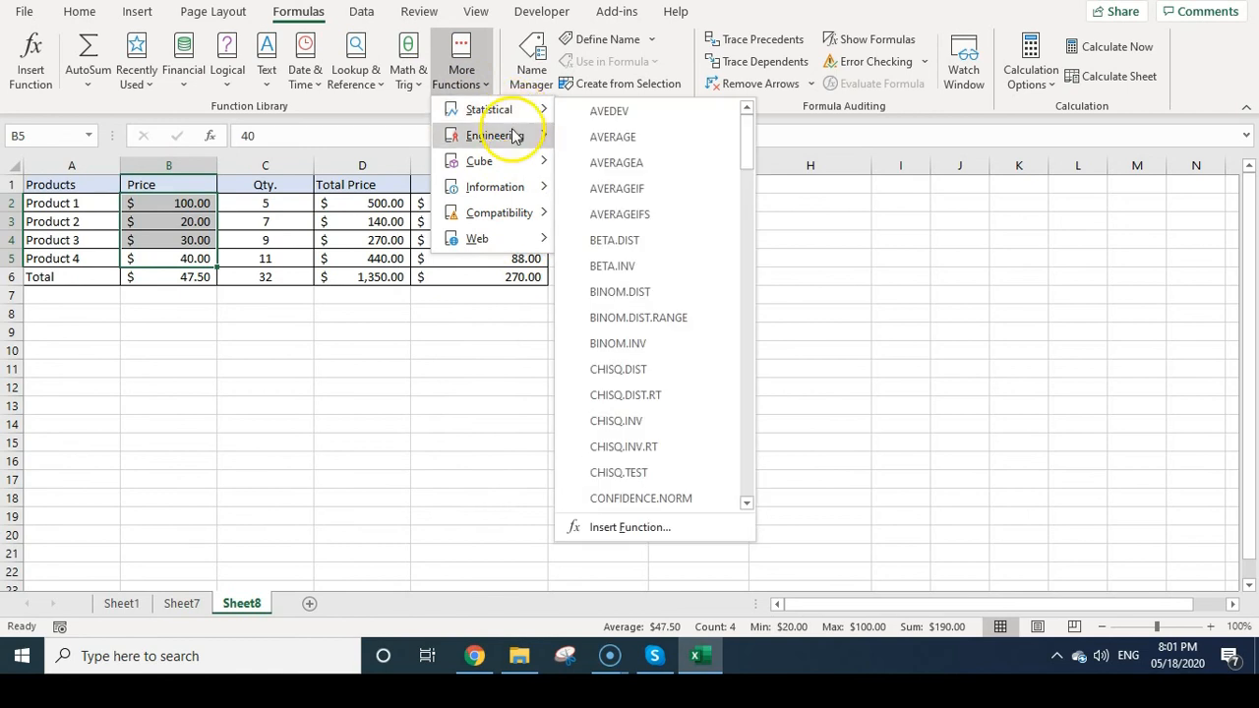
{"action": "mouse_move", "coordinate": [518, 195]}
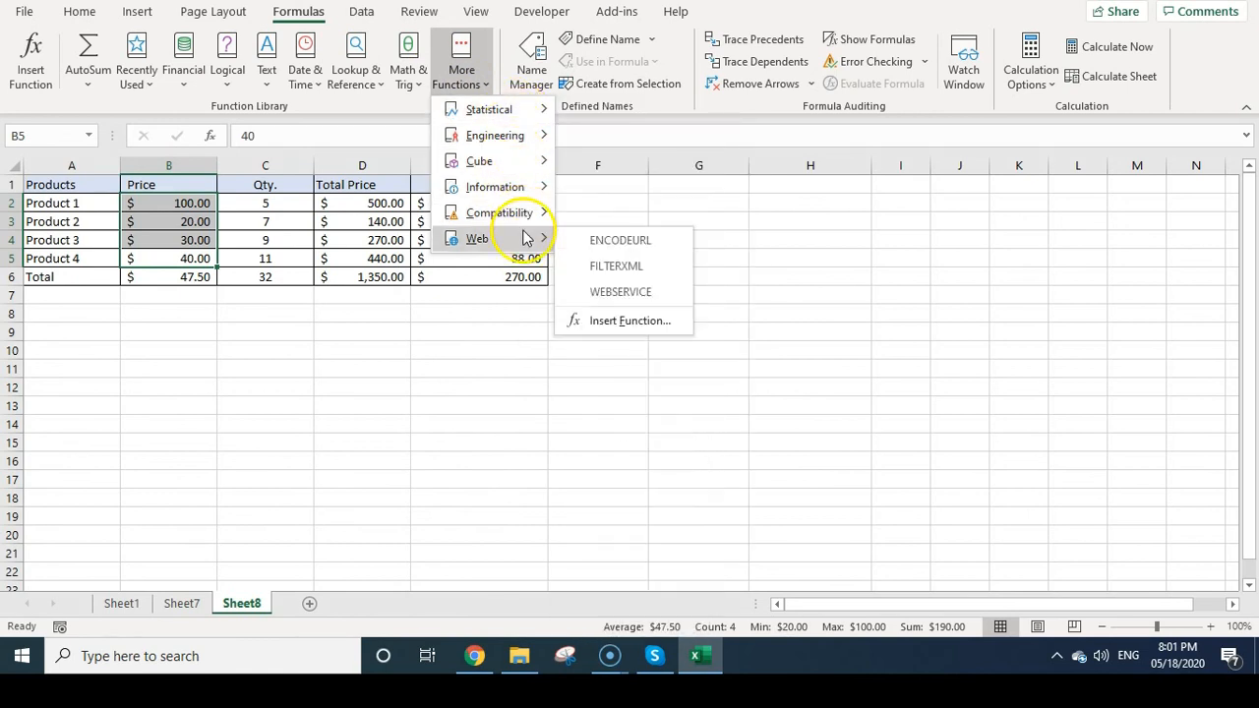
{"action": "left_click", "coordinate": [277, 256]}
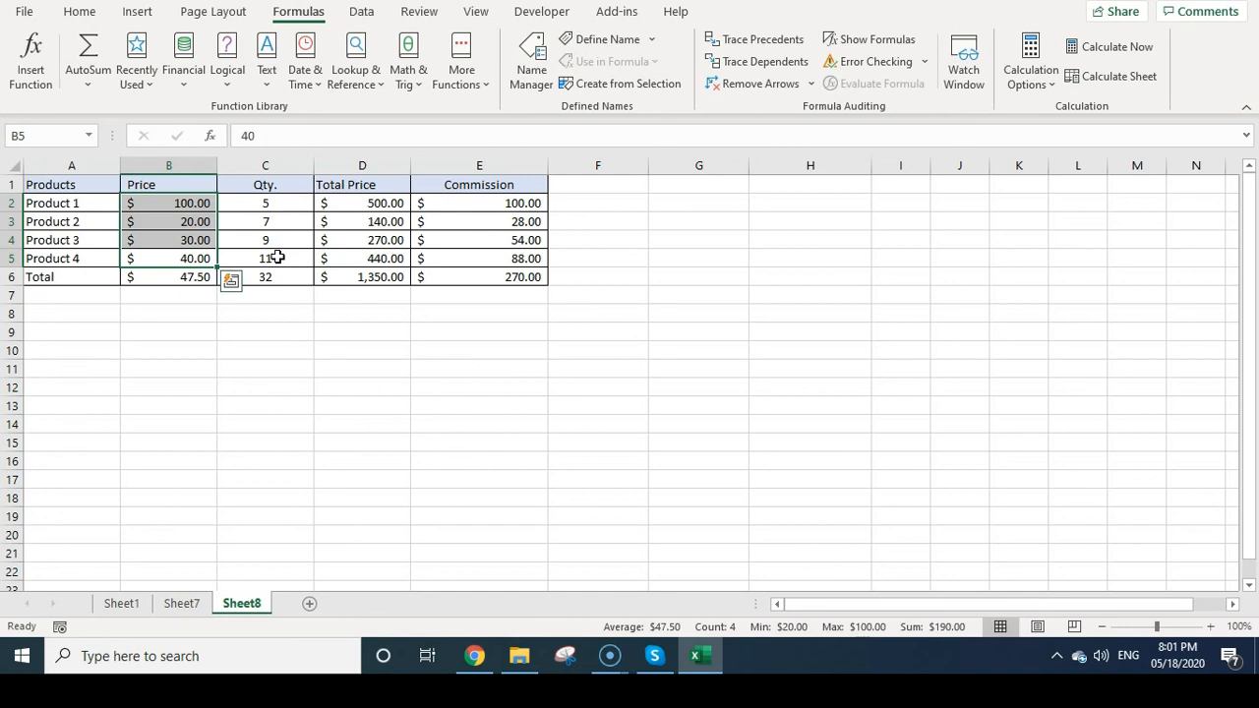
- Deselect the price cells and display the Help and Community resources
{"action": "left_click", "coordinate": [246, 427]}
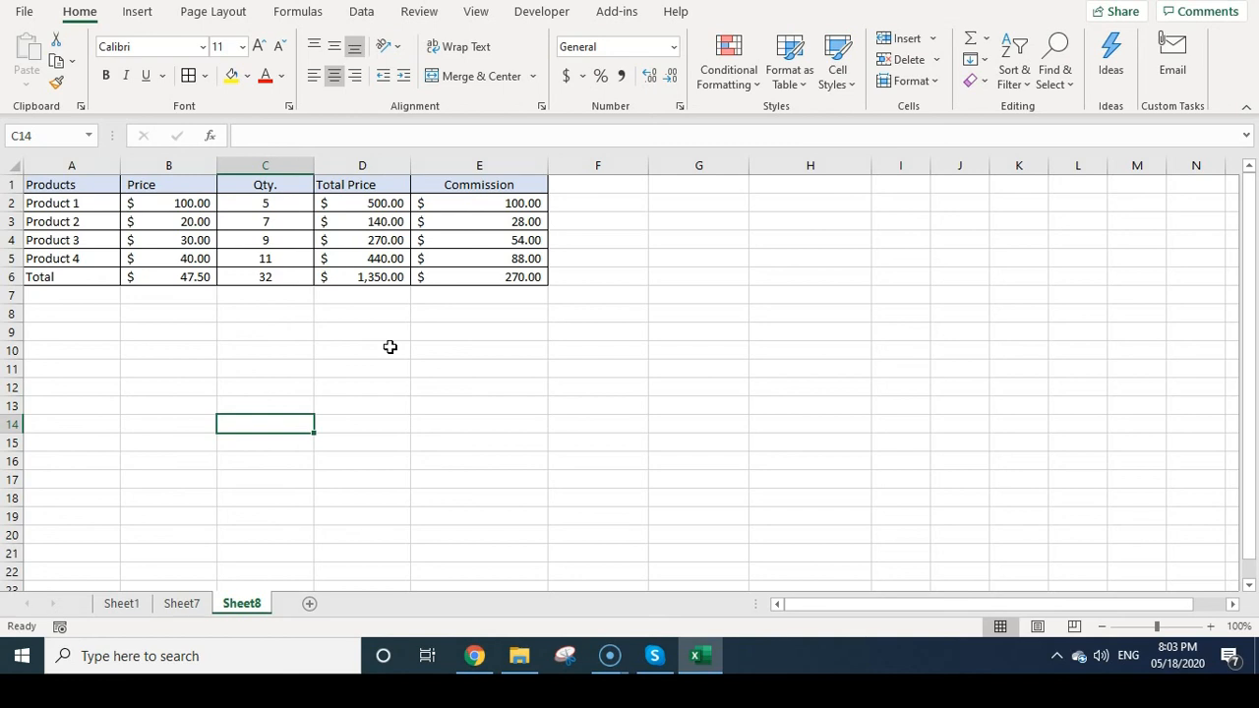
{"action": "left_click", "coordinate": [478, 311]}
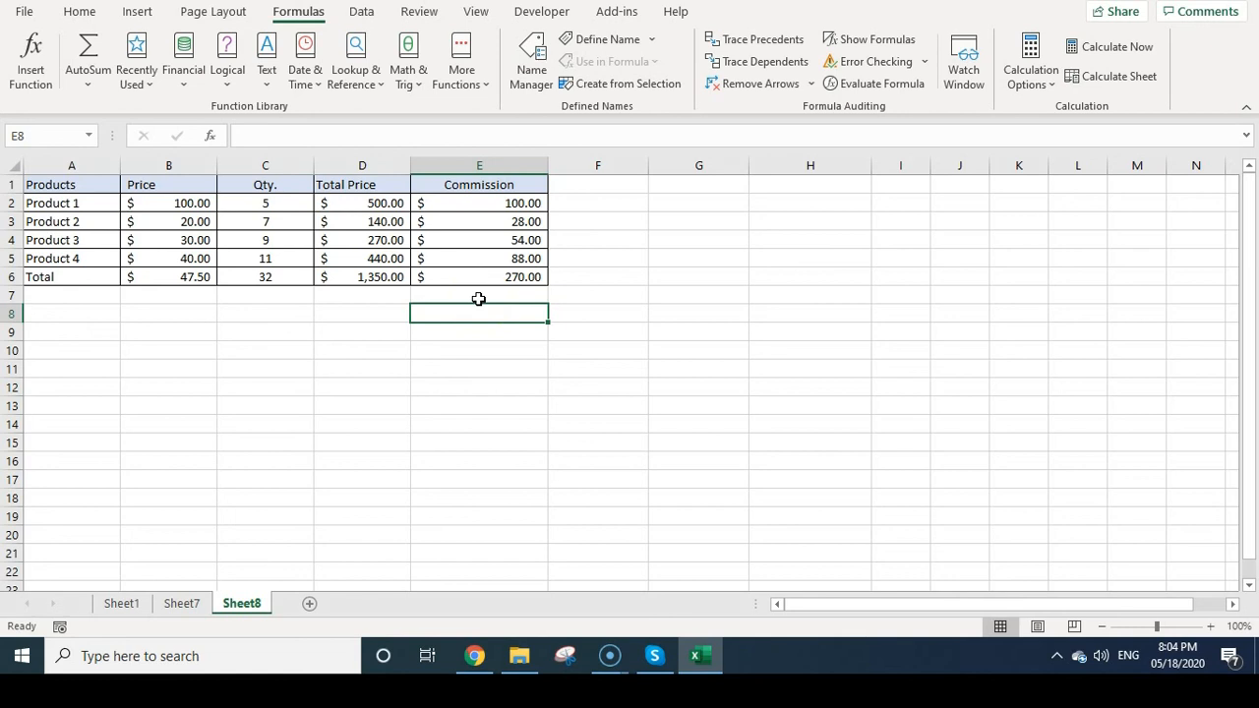
{"action": "left_click", "coordinate": [676, 11]}
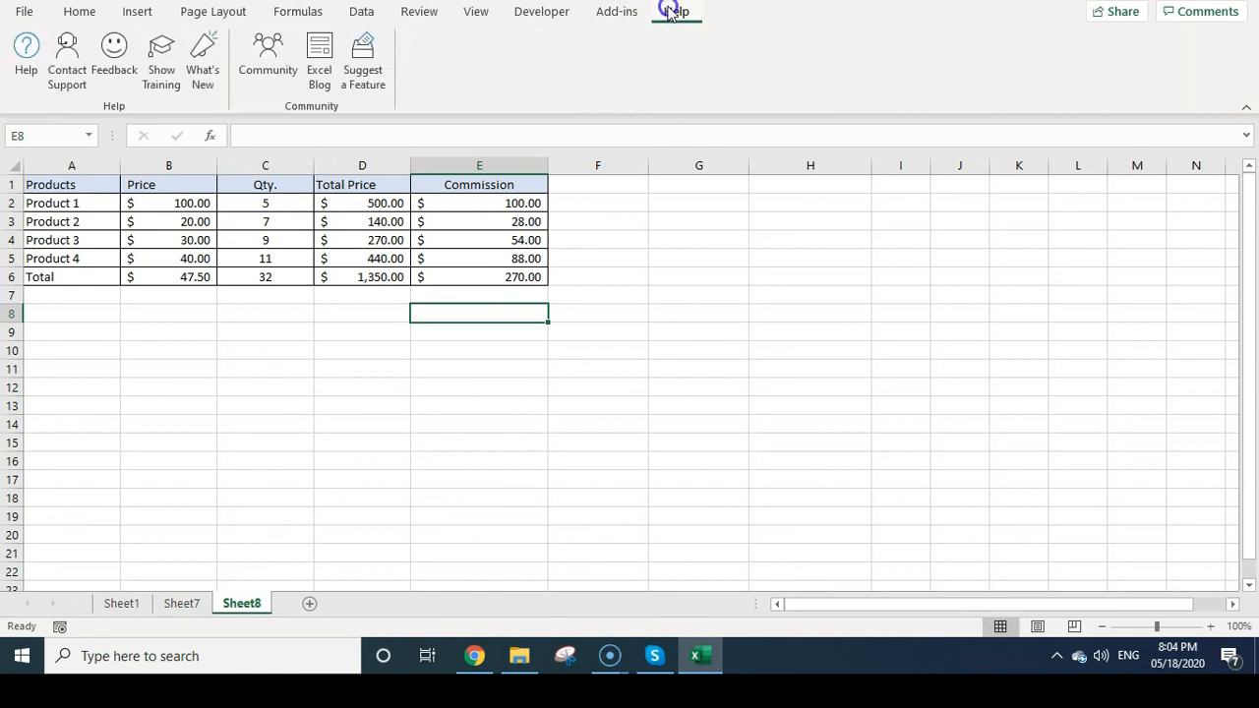